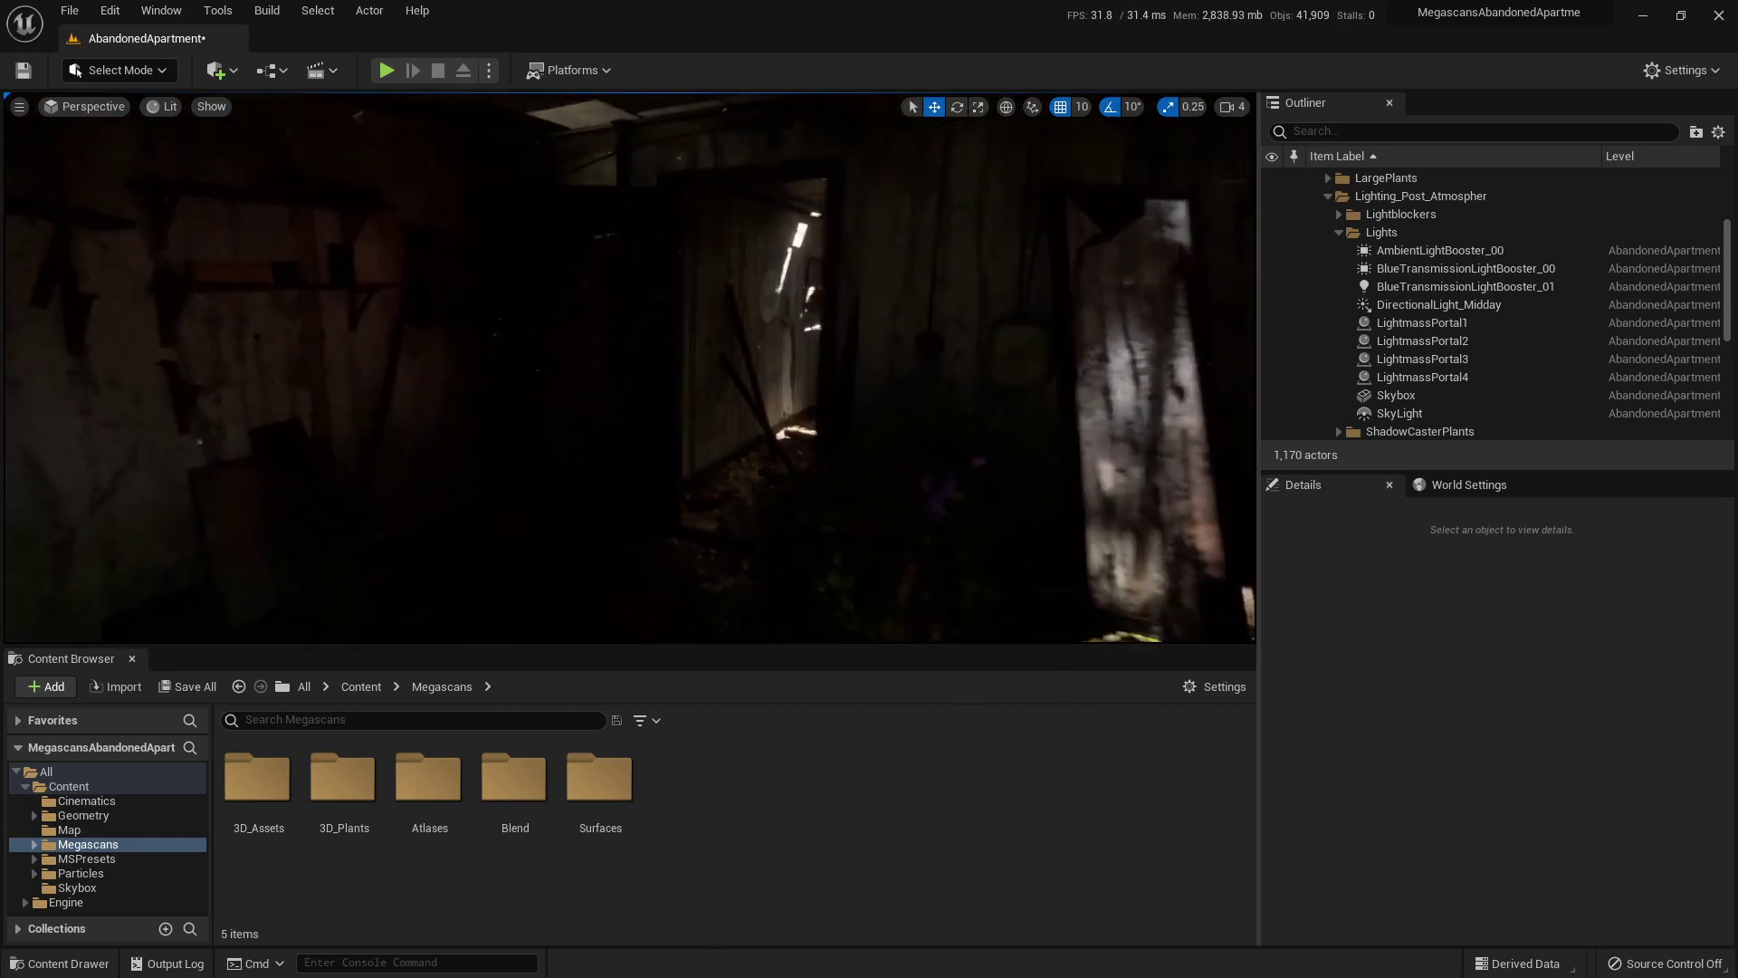
Open the Project Settings and show the engine's Rendering settings.
right_drag(746, 438, 876, 426)
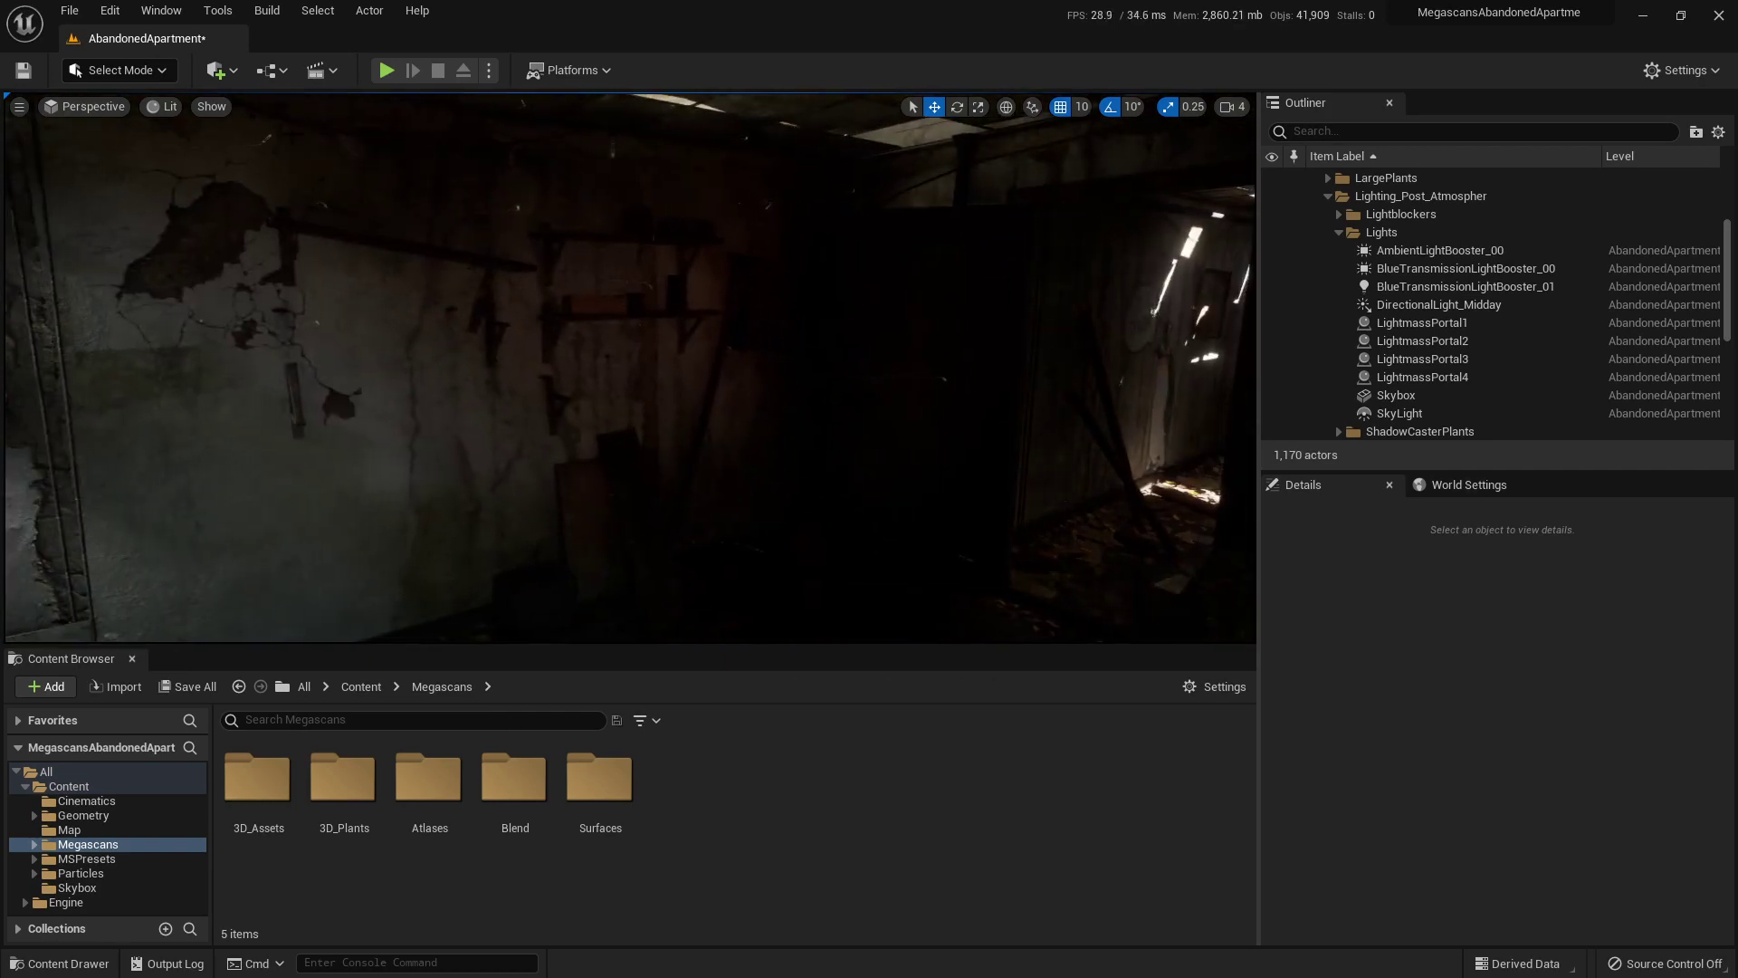
click(110, 11)
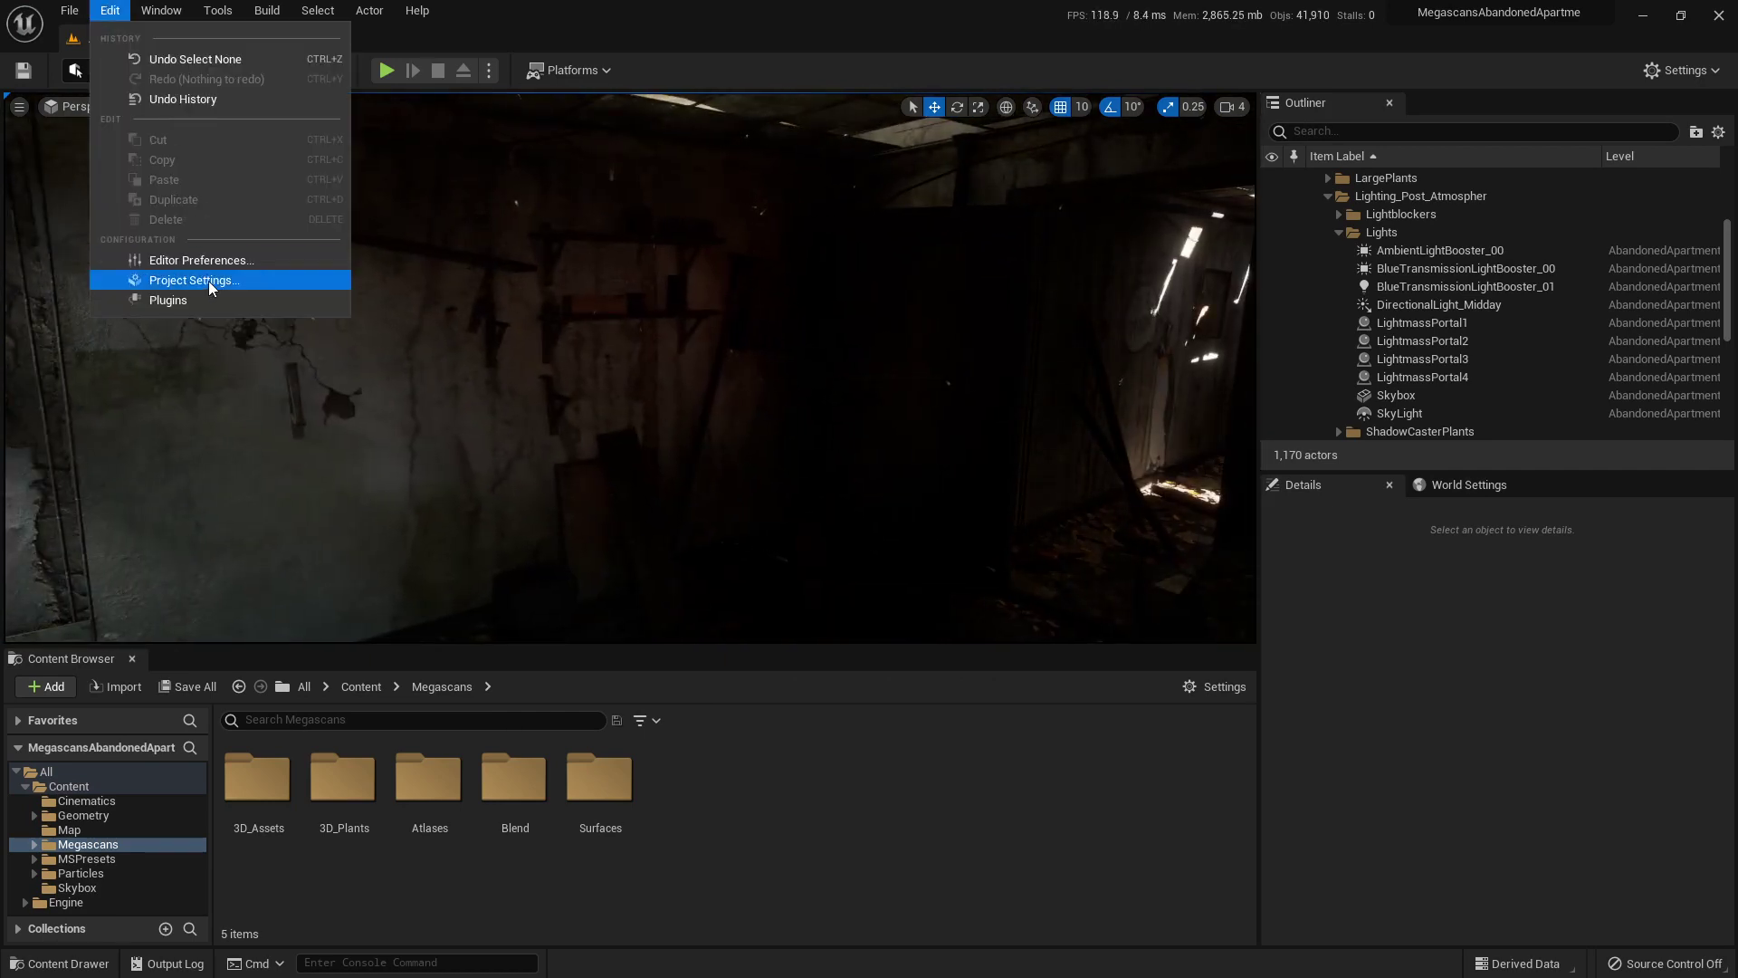
right_drag(543, 362, 1086, 371)
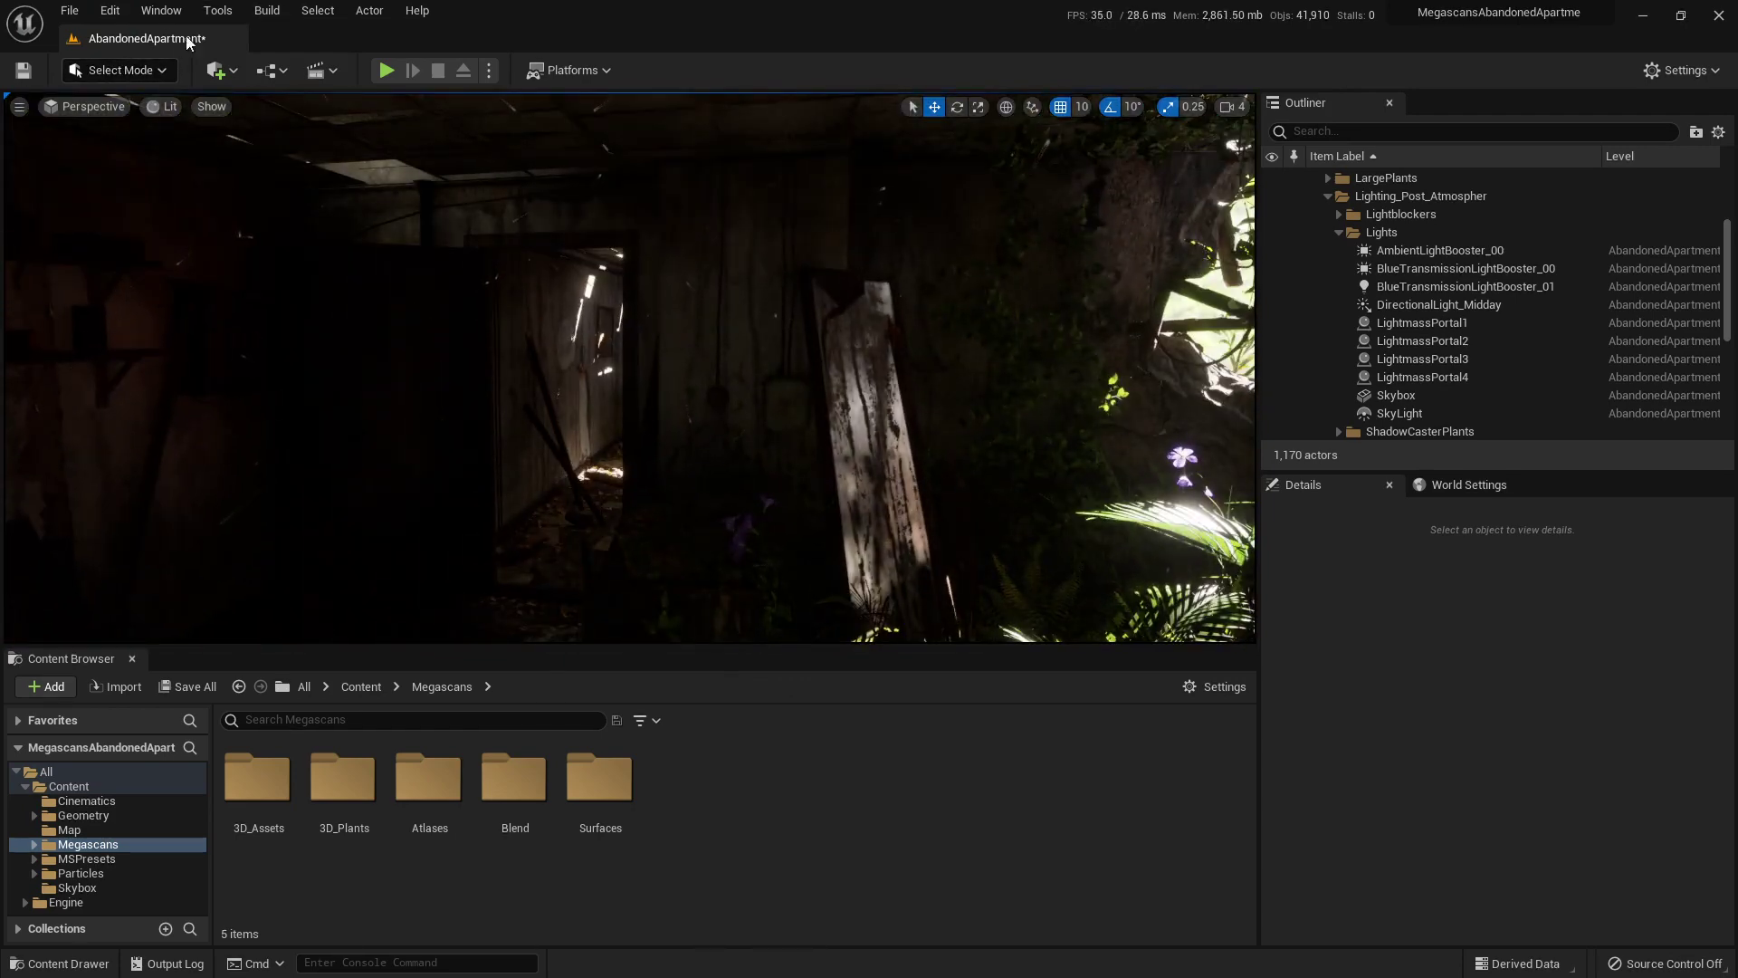
click(113, 10)
click(252, 277)
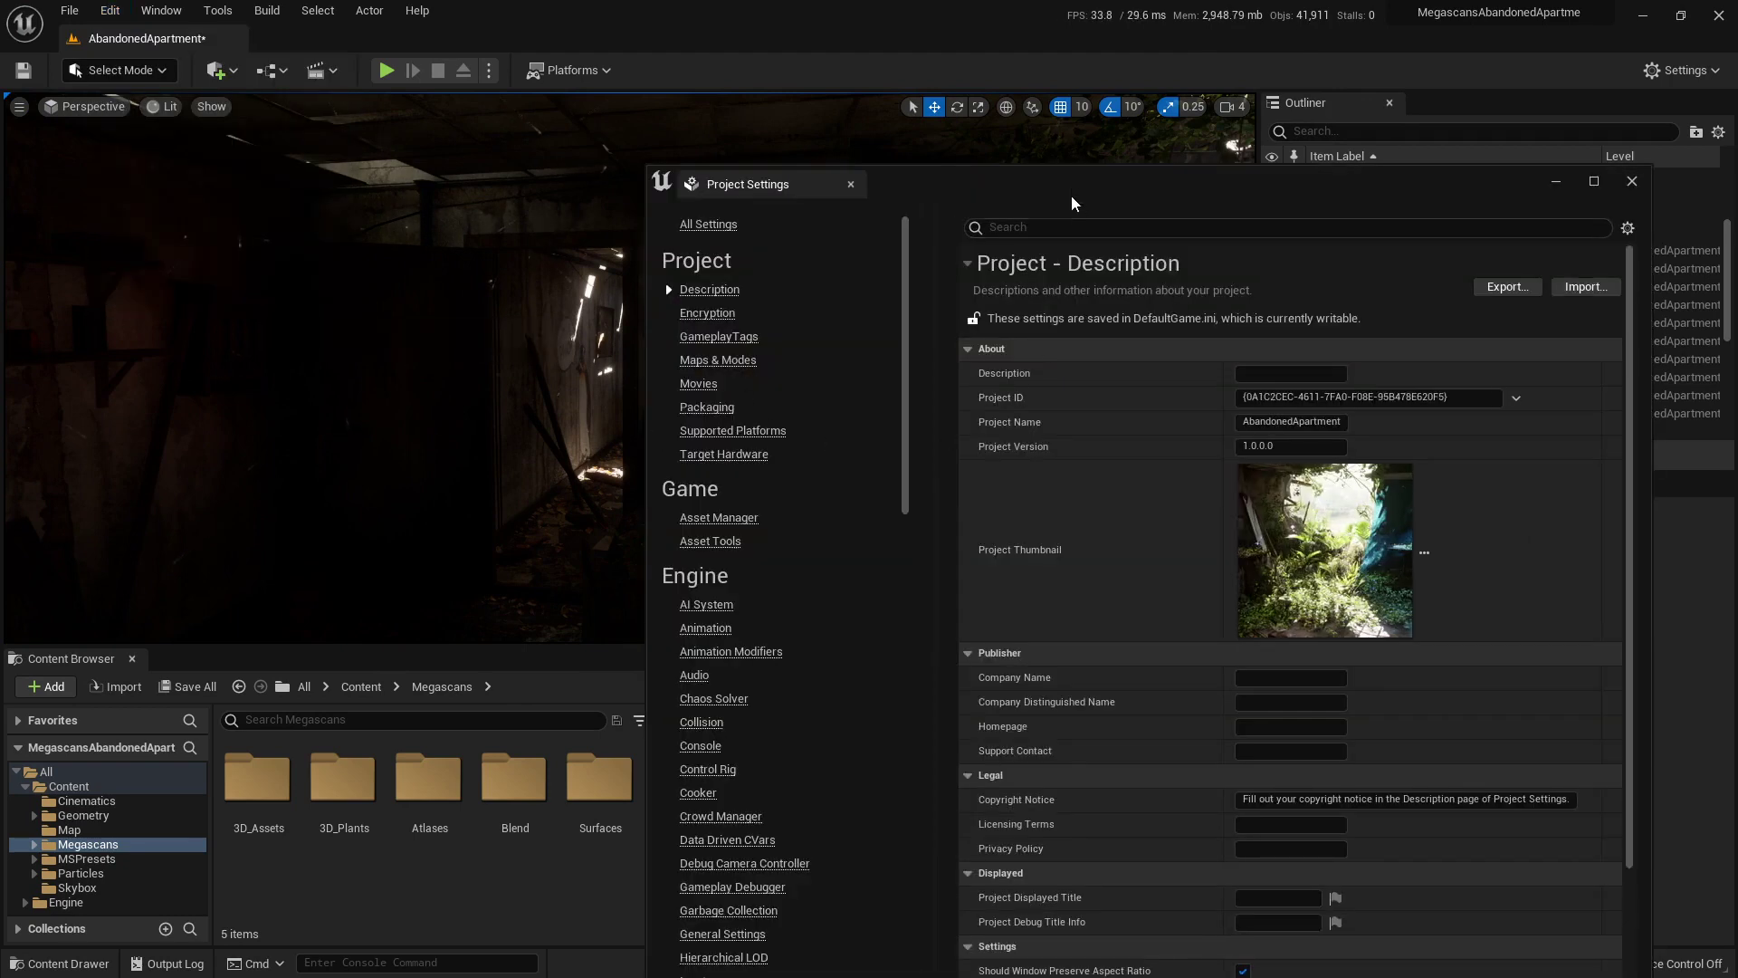
drag(1077, 184, 899, 184)
scroll(575, 679, down, 5)
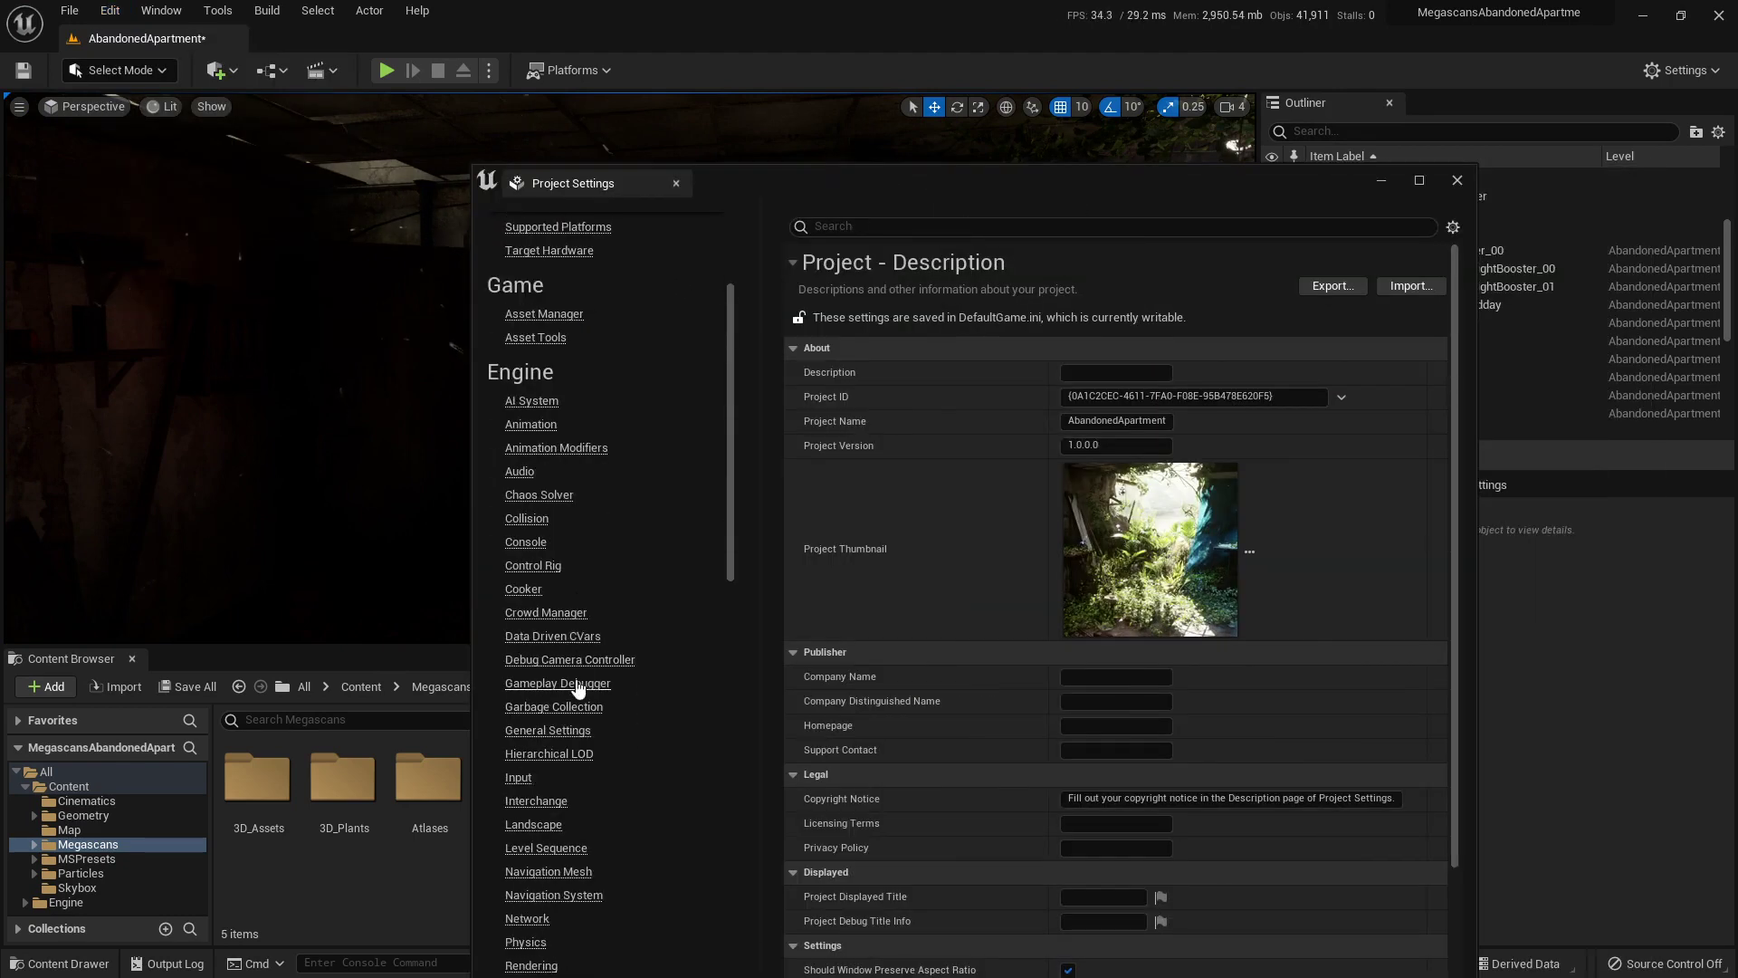
scroll(578, 688, down, 2)
scroll(578, 688, down, 2)
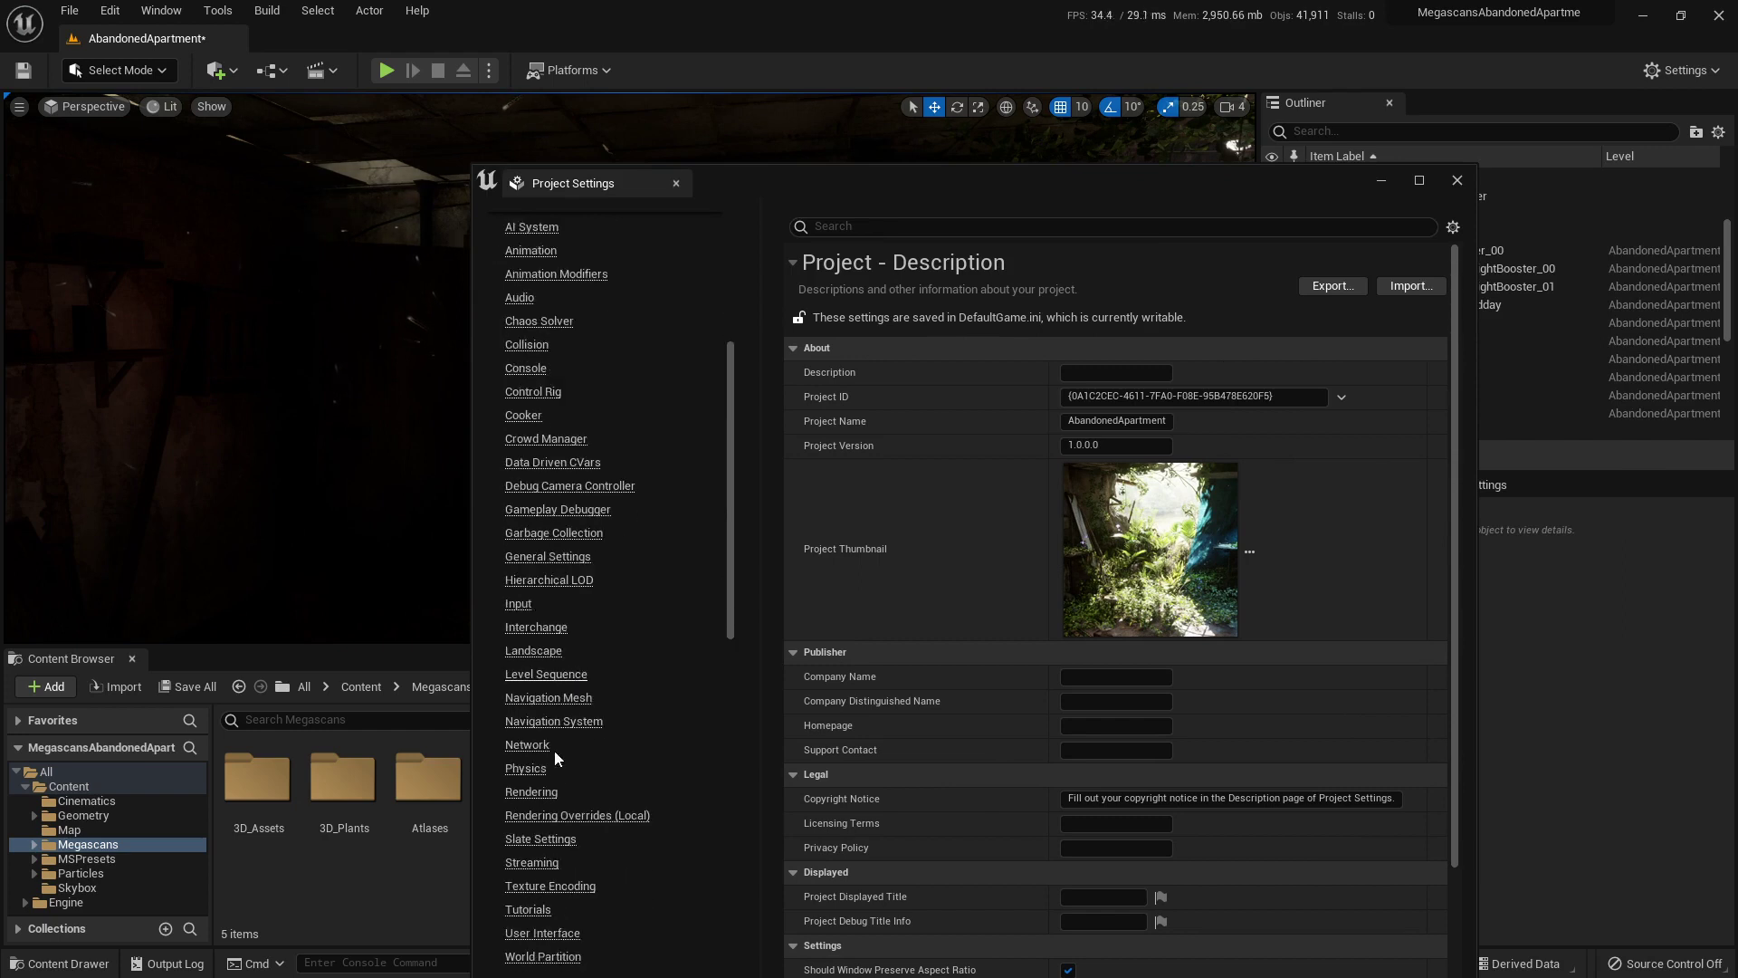
click(561, 792)
Review the Global Illumination, Reflections, Lumen, Shadows and Hardware Ray Tracing options in the Rendering settings.
scroll(1011, 708, down, 16)
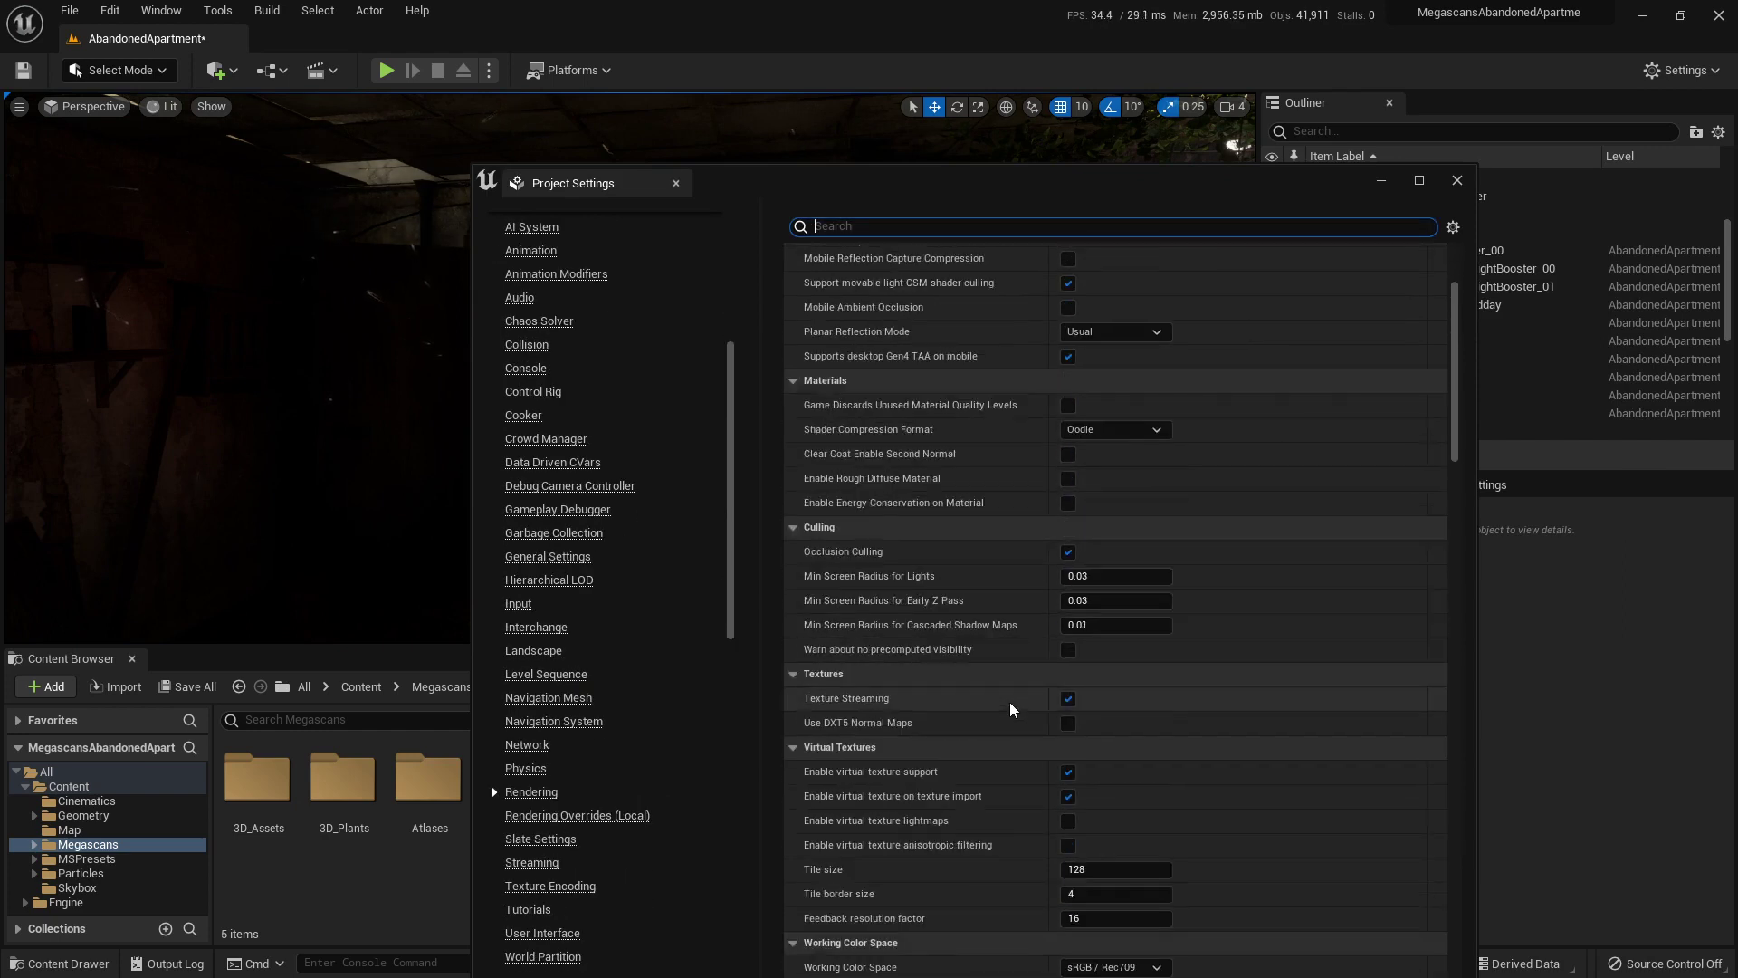
scroll(1011, 709, down, 2)
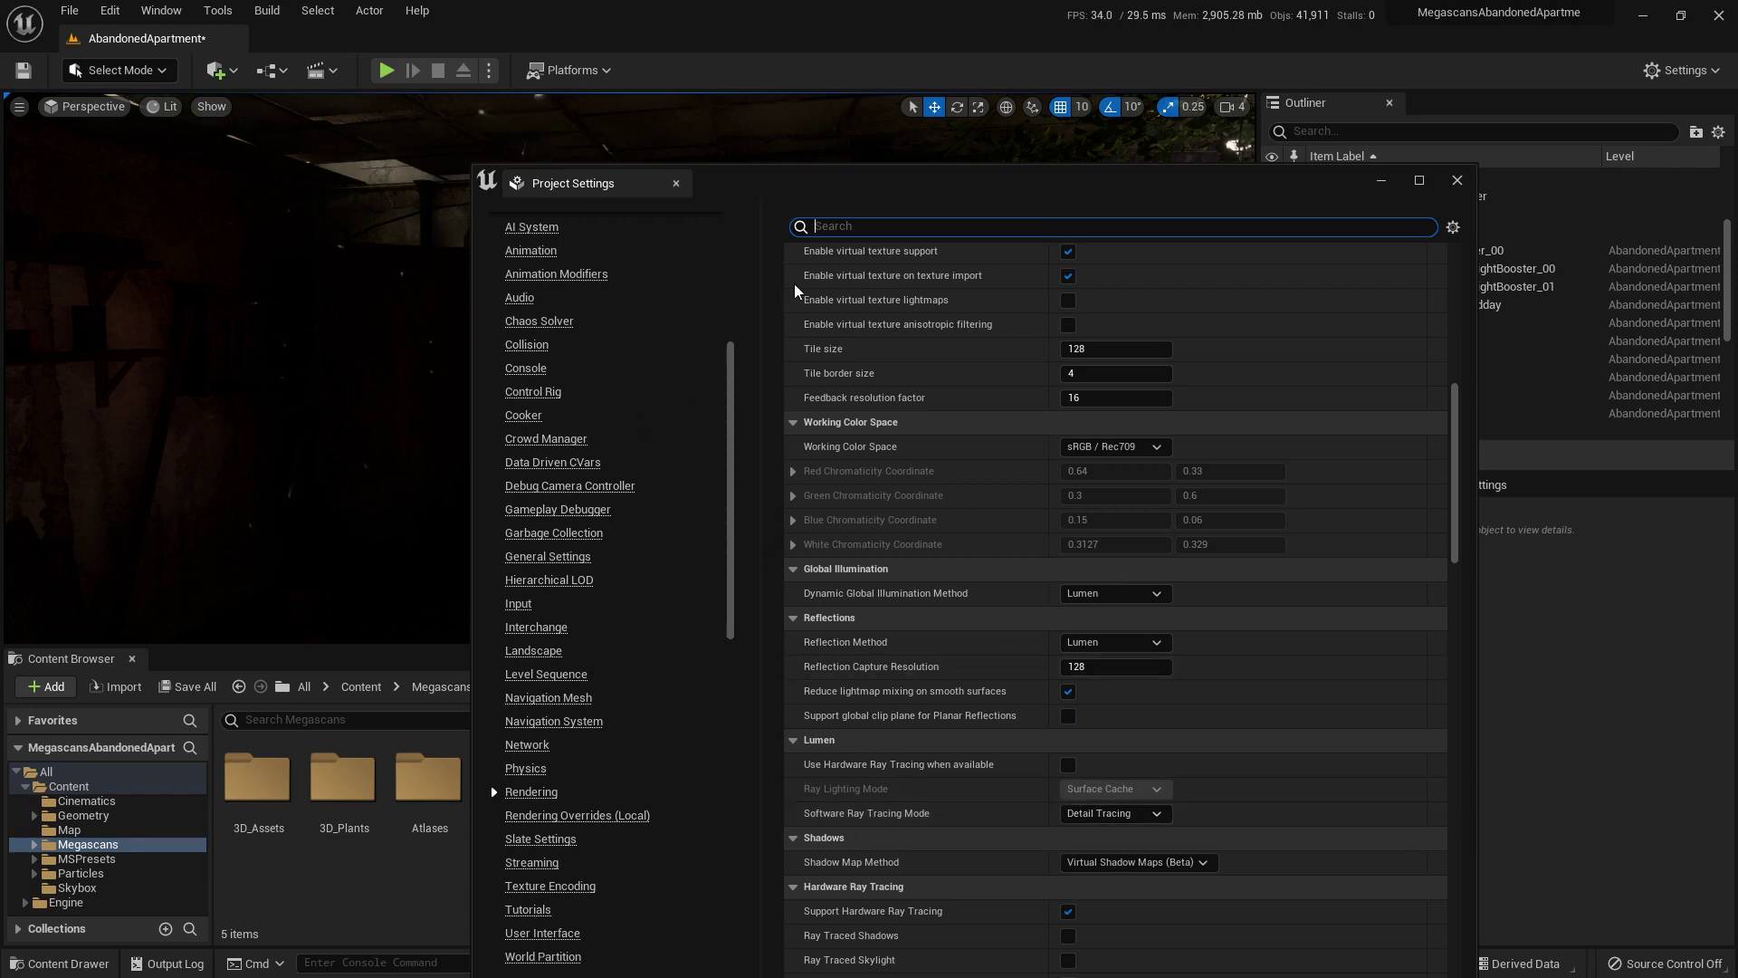
drag(908, 199, 824, 646)
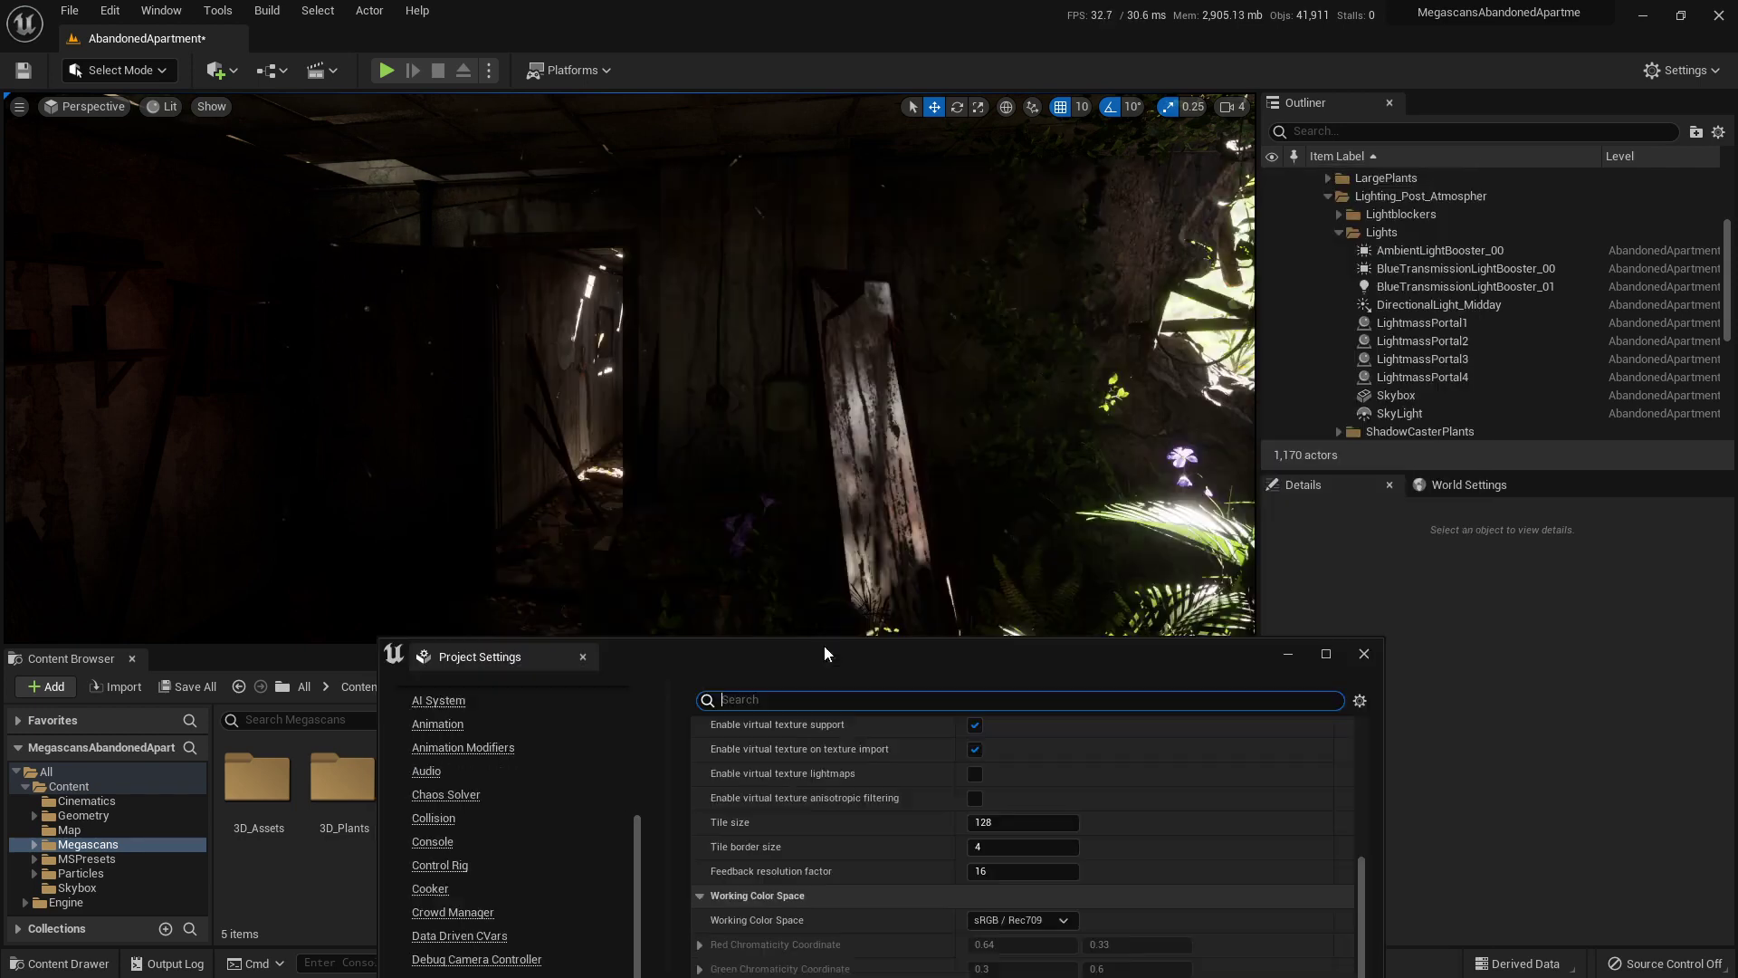
drag(930, 664, 967, 202)
scroll(913, 746, down, 2)
scroll(913, 747, down, 2)
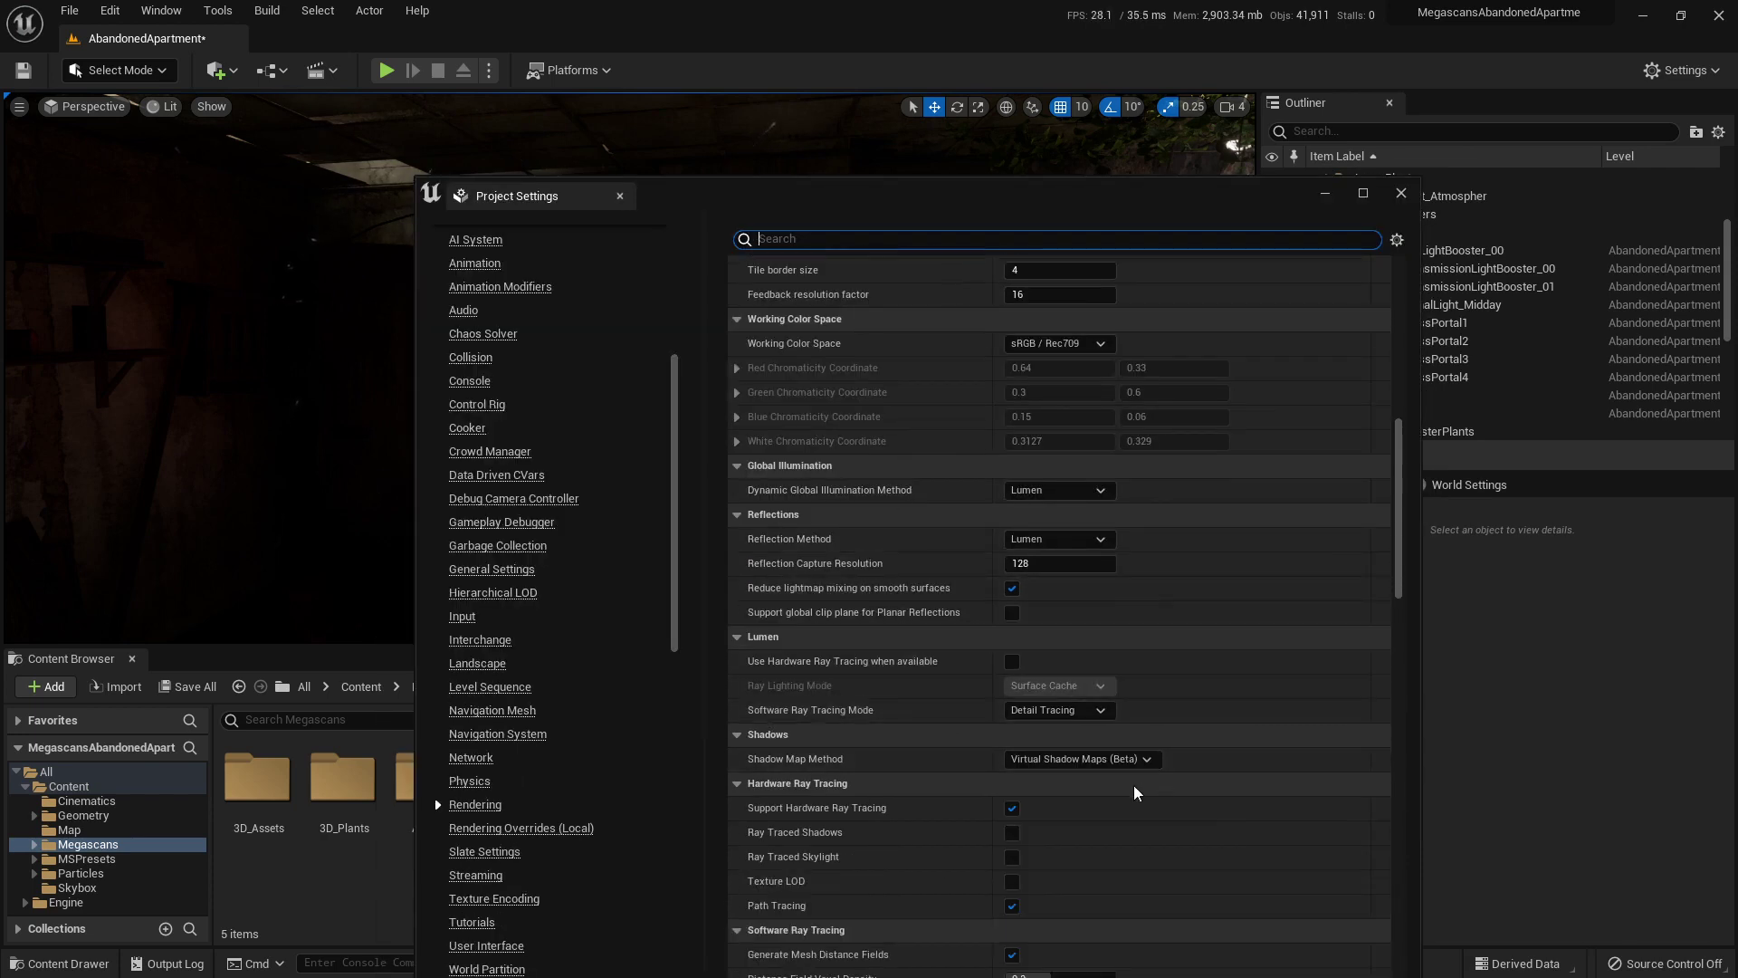
Inspect the lighting on the sunlit wall in the viewport beside the Project Settings.
right_drag(299, 435, 81, 426)
mouse_move(178, 398)
right_down()
mouse_move(190, 407)
mouse_move(177, 398)
right_up()
key(w)
right_drag(382, 345, 453, 353)
key(s)
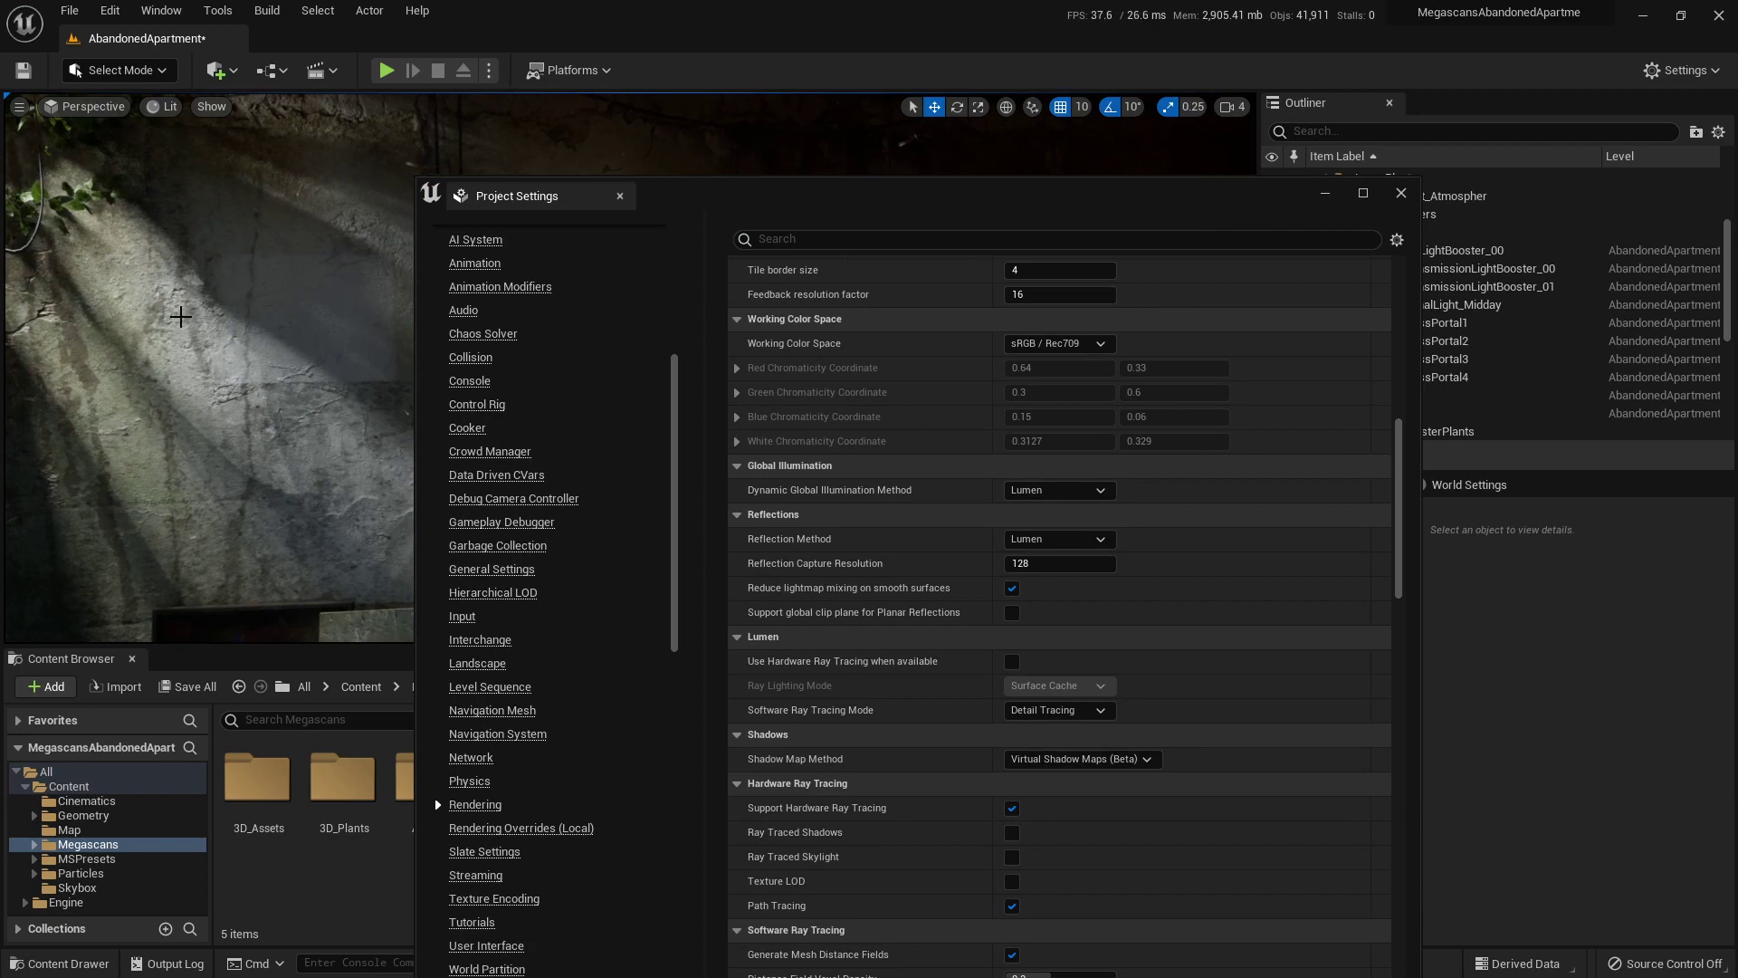
right_drag(200, 443, 200, 443)
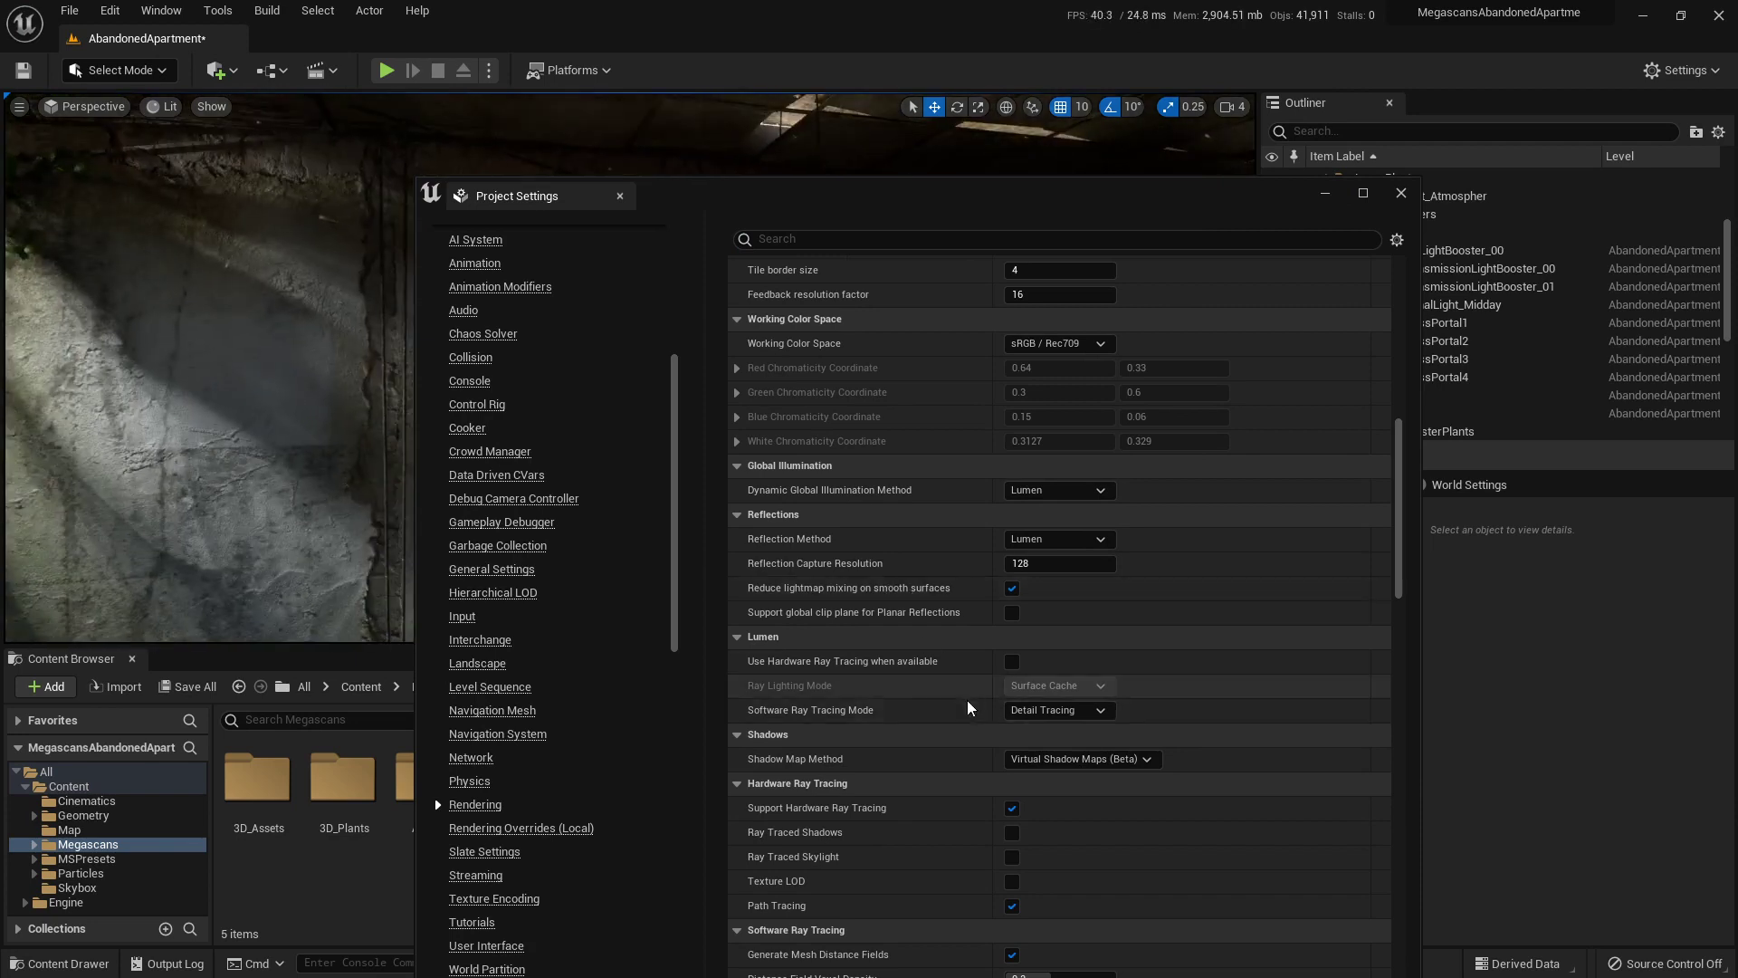
Review the remaining Rendering options, from Misc Lighting and Default Settings back to Mobile, and minimize the Project Settings.
scroll(957, 749, down, 15)
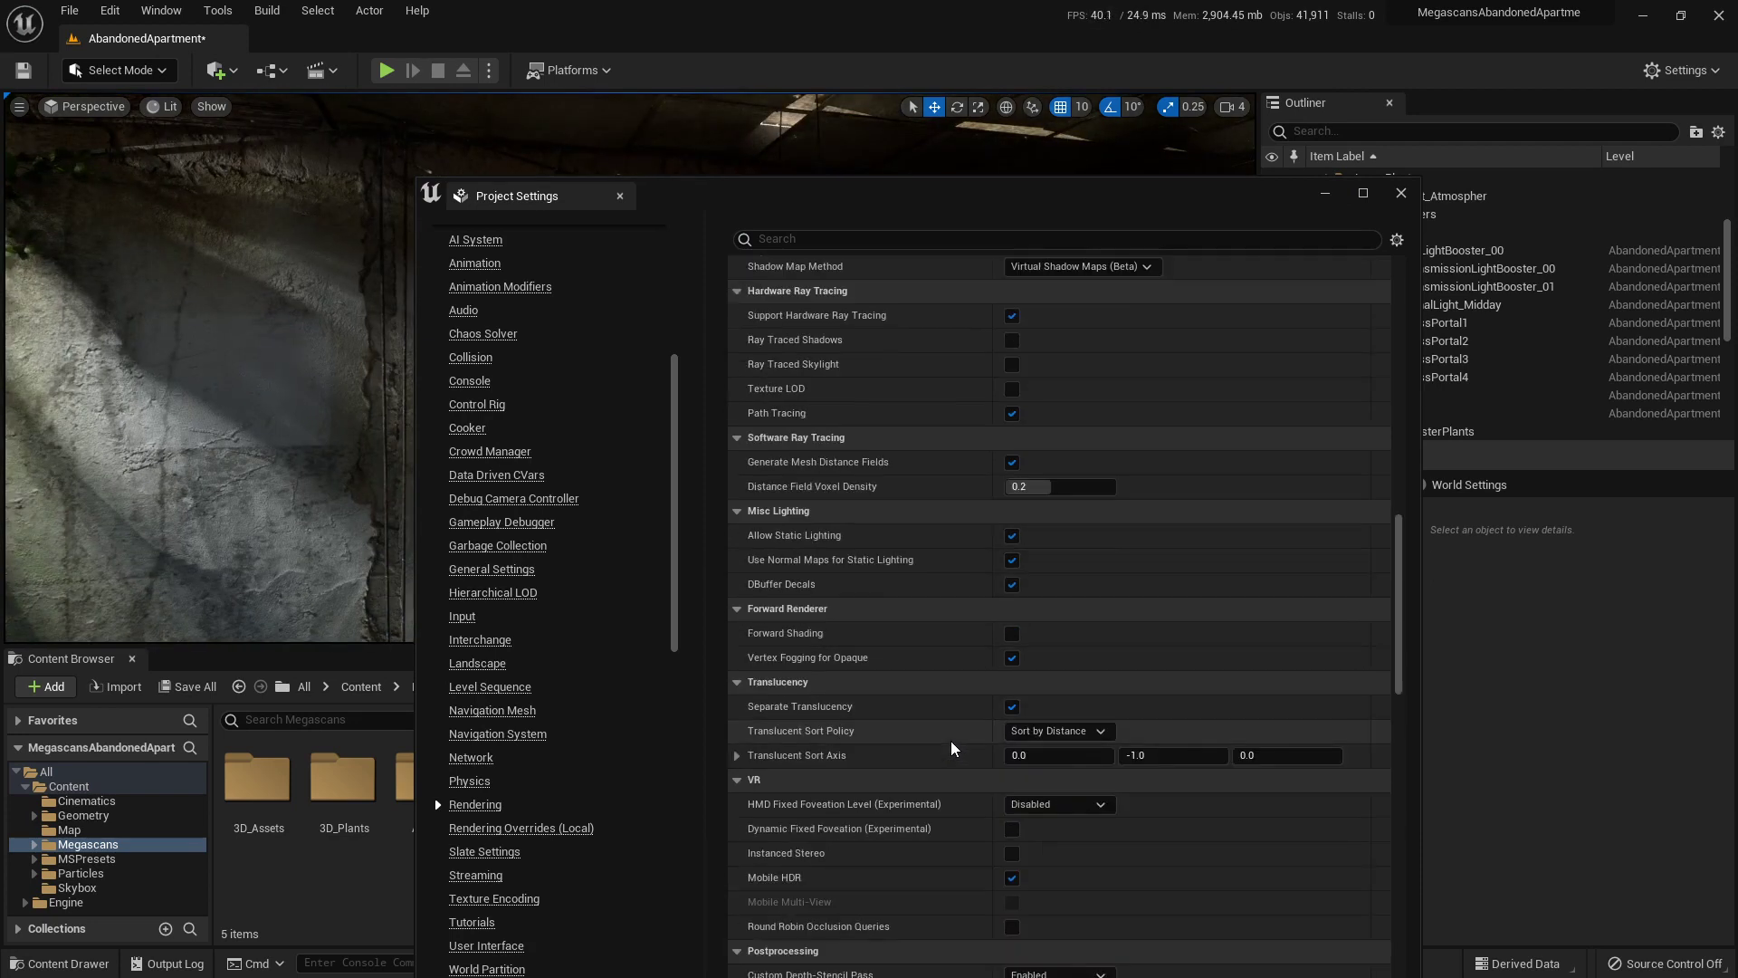
scroll(952, 748, down, 5)
scroll(951, 748, down, 2)
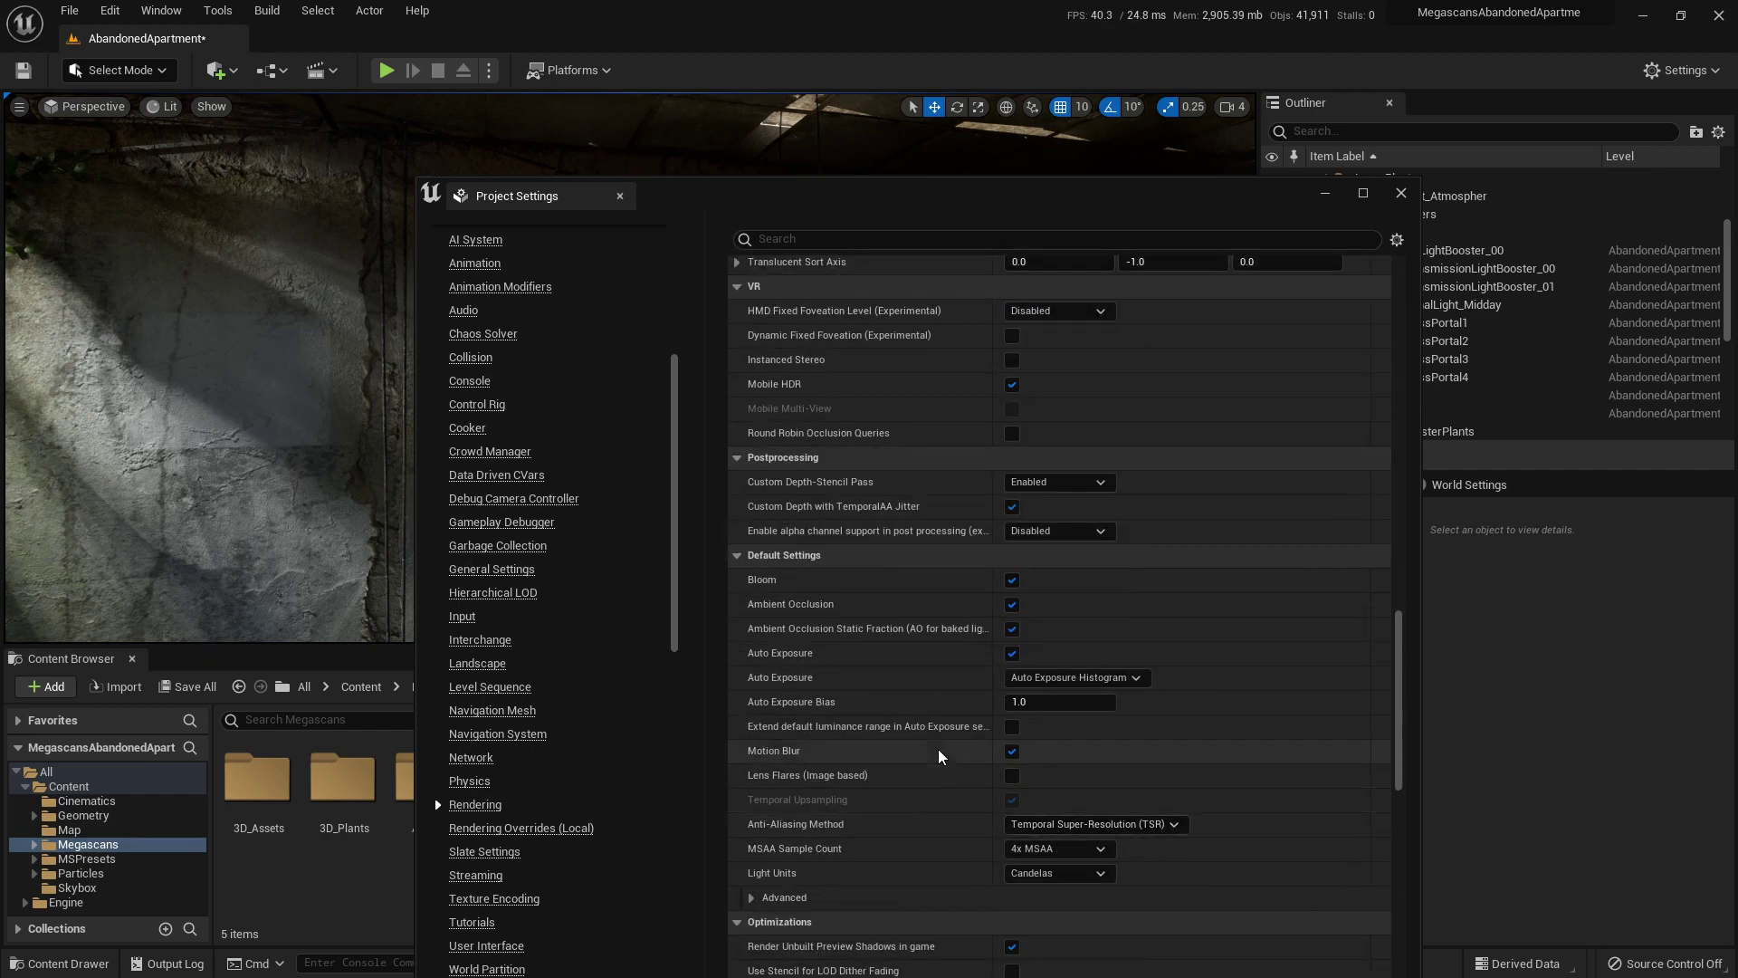
scroll(946, 753, up, 15)
scroll(938, 754, up, 17)
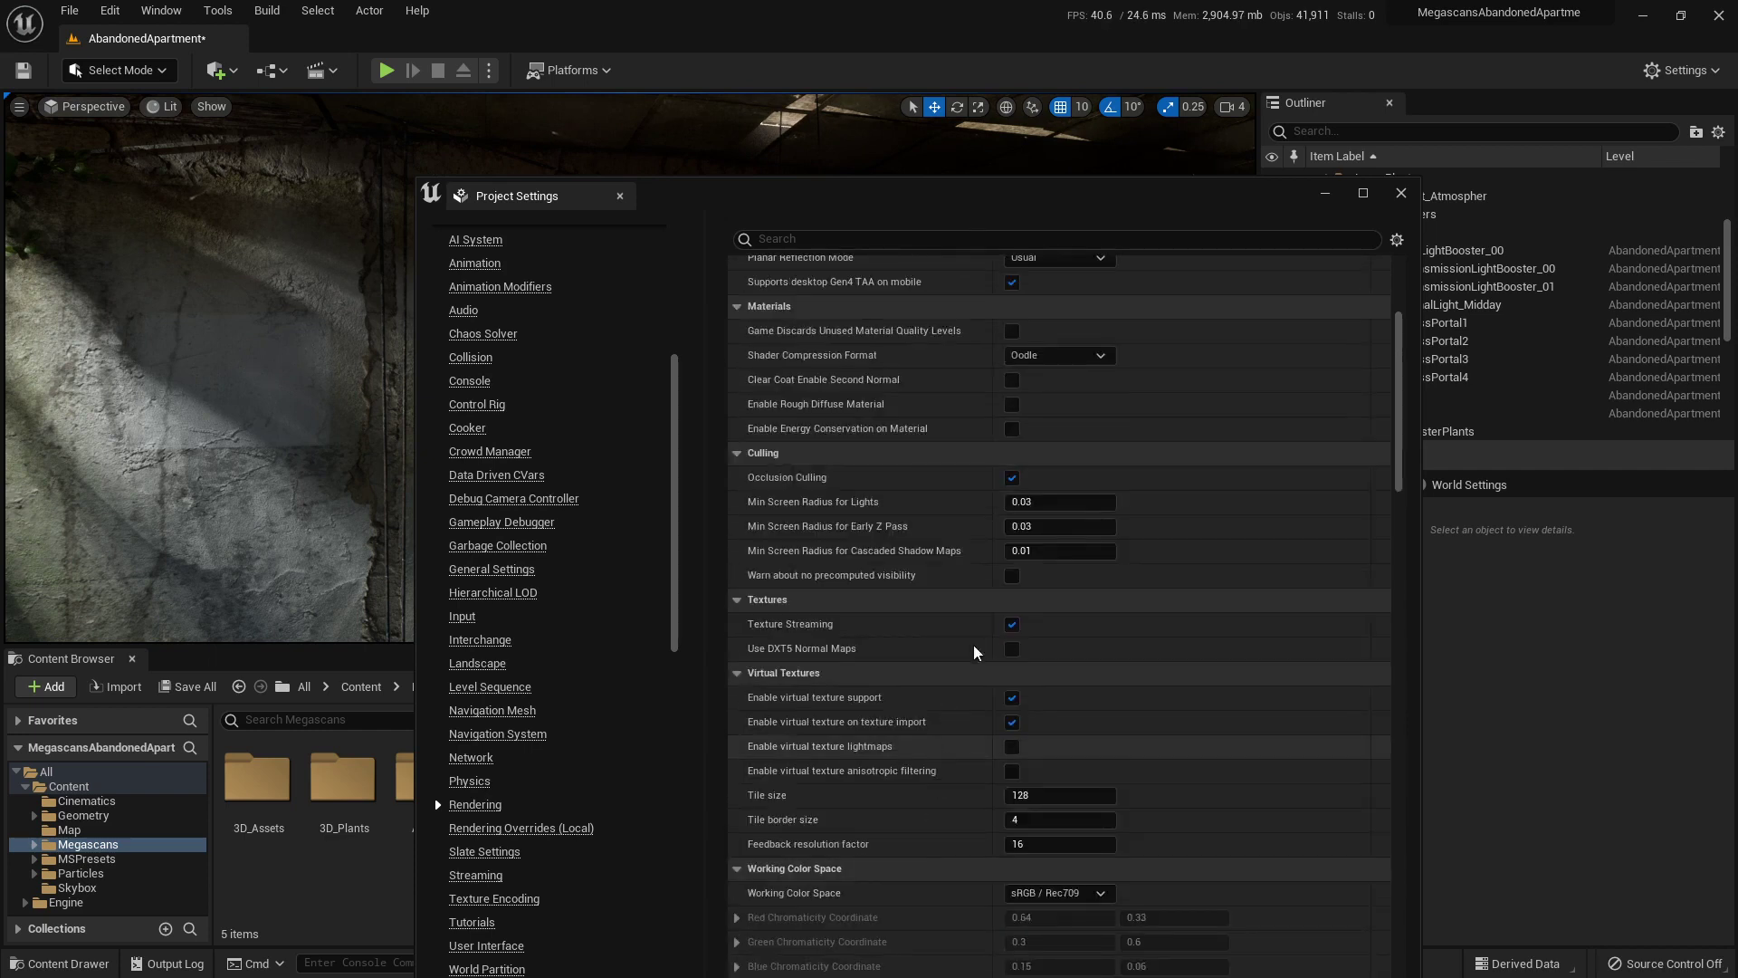
scroll(943, 543, up, 10)
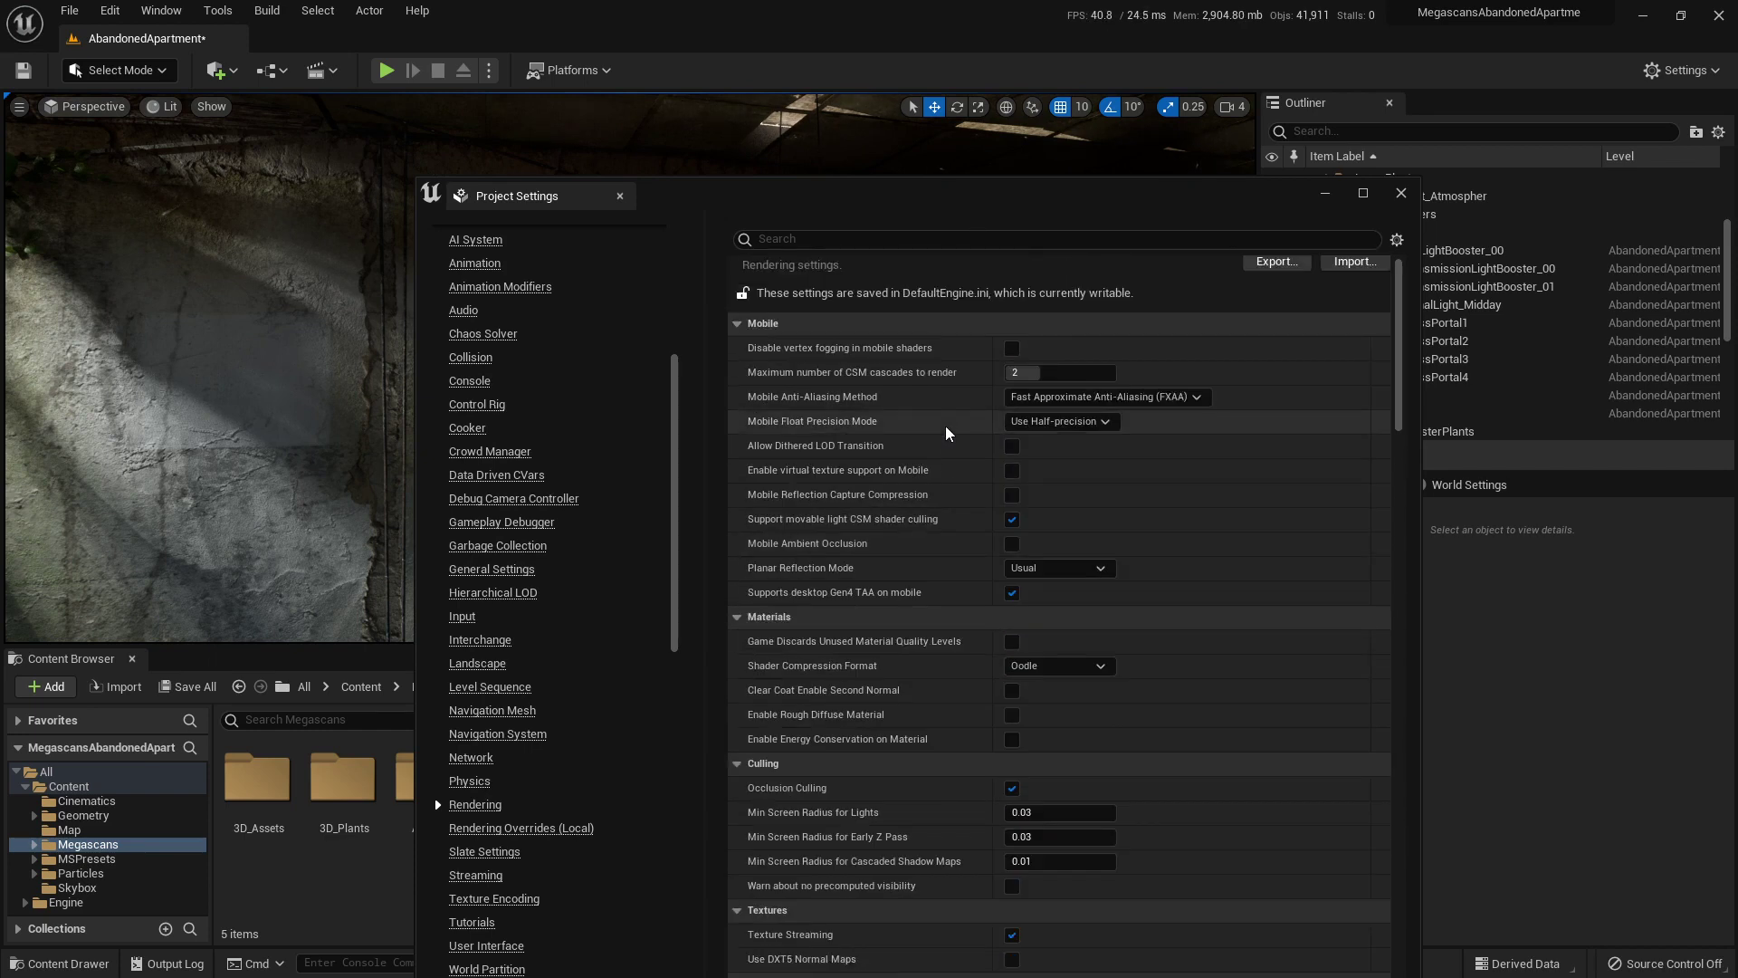
scroll(947, 433, down, 3)
click(1326, 195)
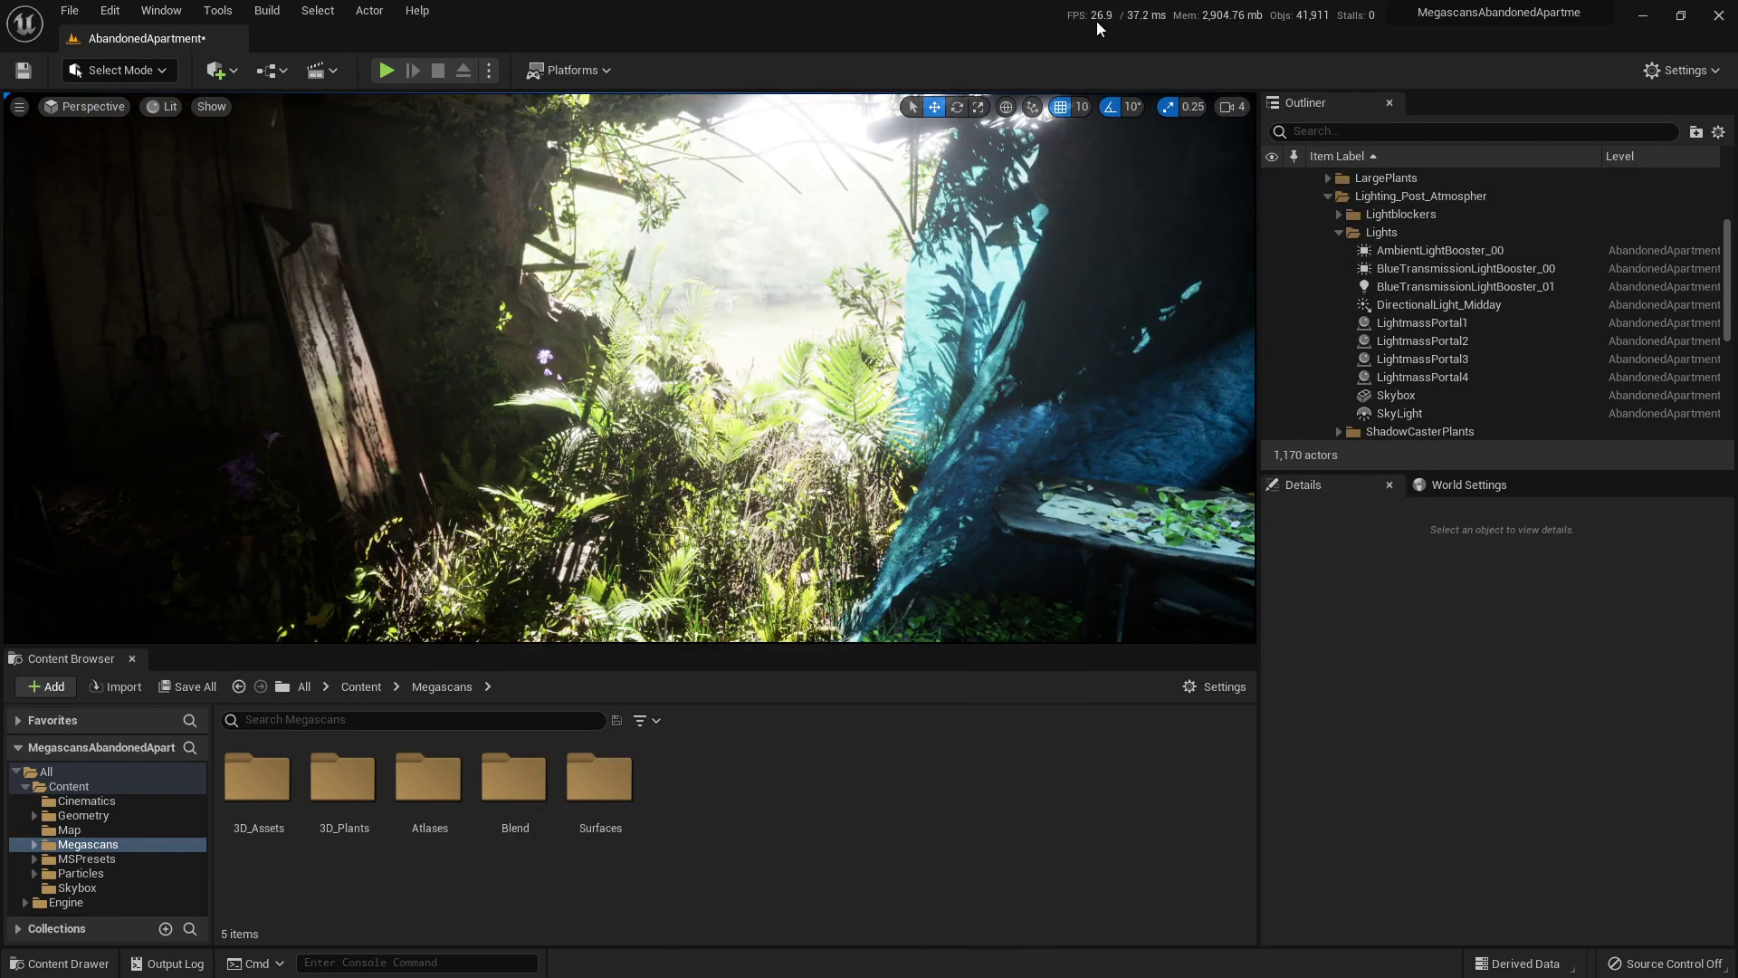
Look around the apartment room to examine the lighting on the dark walls, doorway, ceiling and overgrown opening.
right_drag(959, 272, 987, 319)
key(w)
right_drag(702, 258, 914, 259)
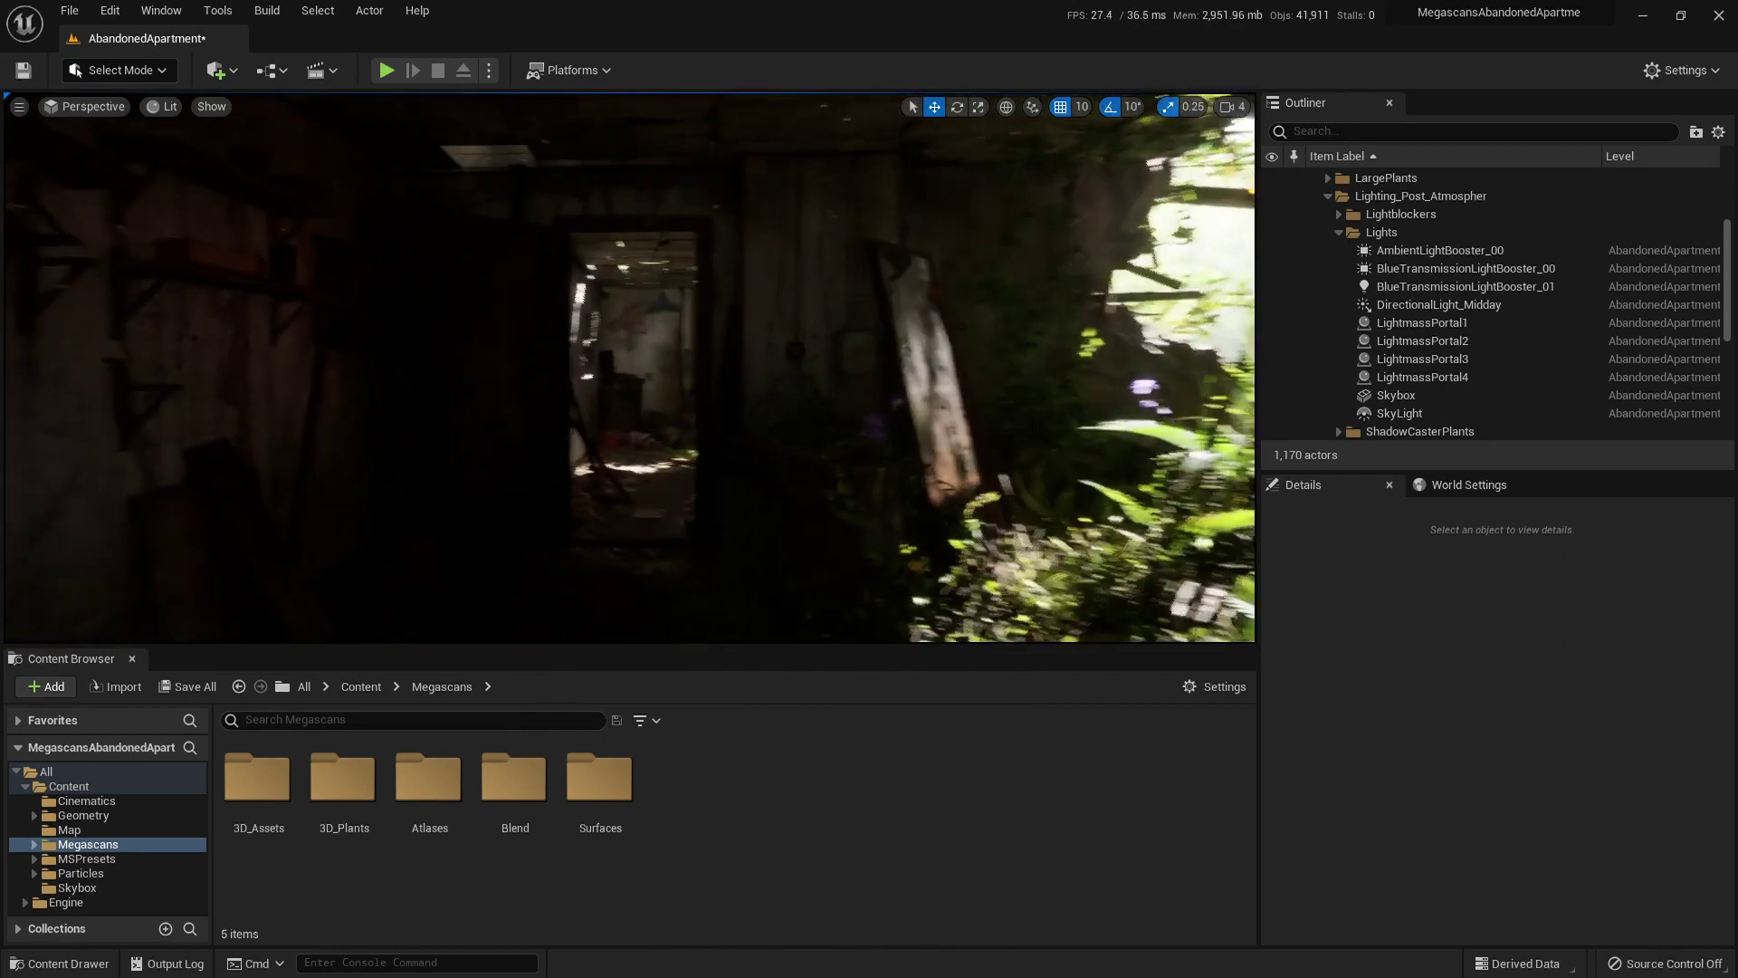
right_drag(666, 373, 344, 416)
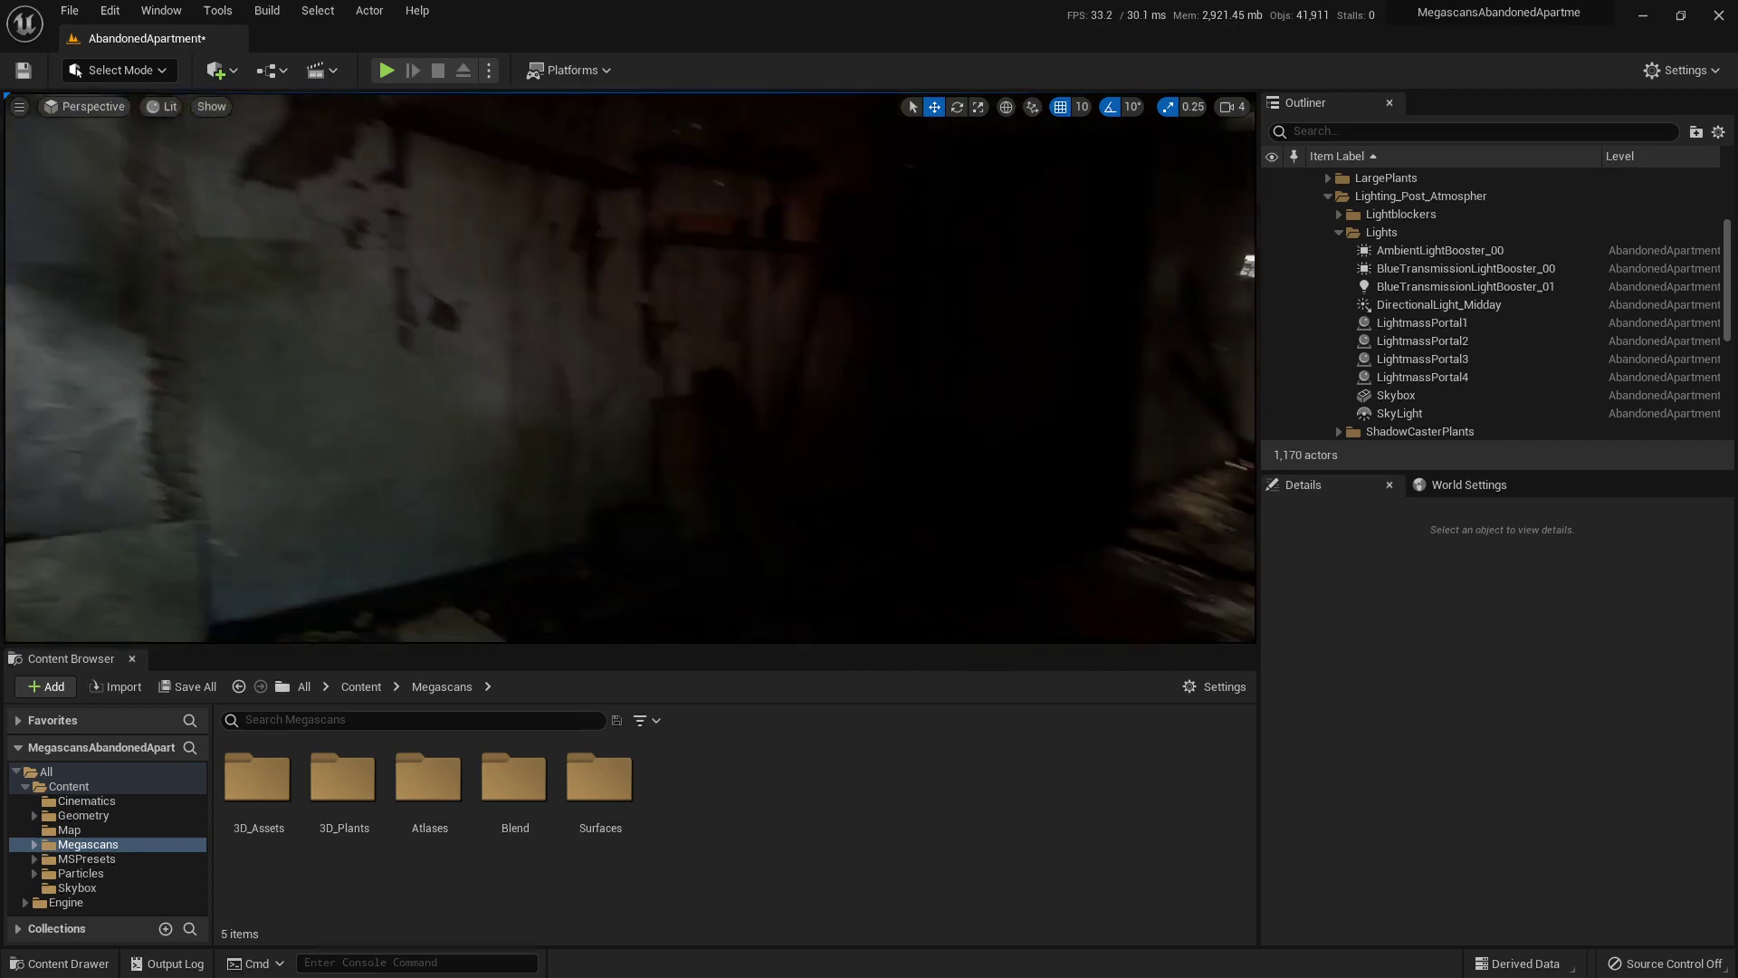
mouse_move(631, 368)
right_down()
mouse_move(1013, 360)
mouse_move(1113, 389)
mouse_move(1240, 391)
mouse_move(1140, 403)
mouse_move(634, 371)
right_up()
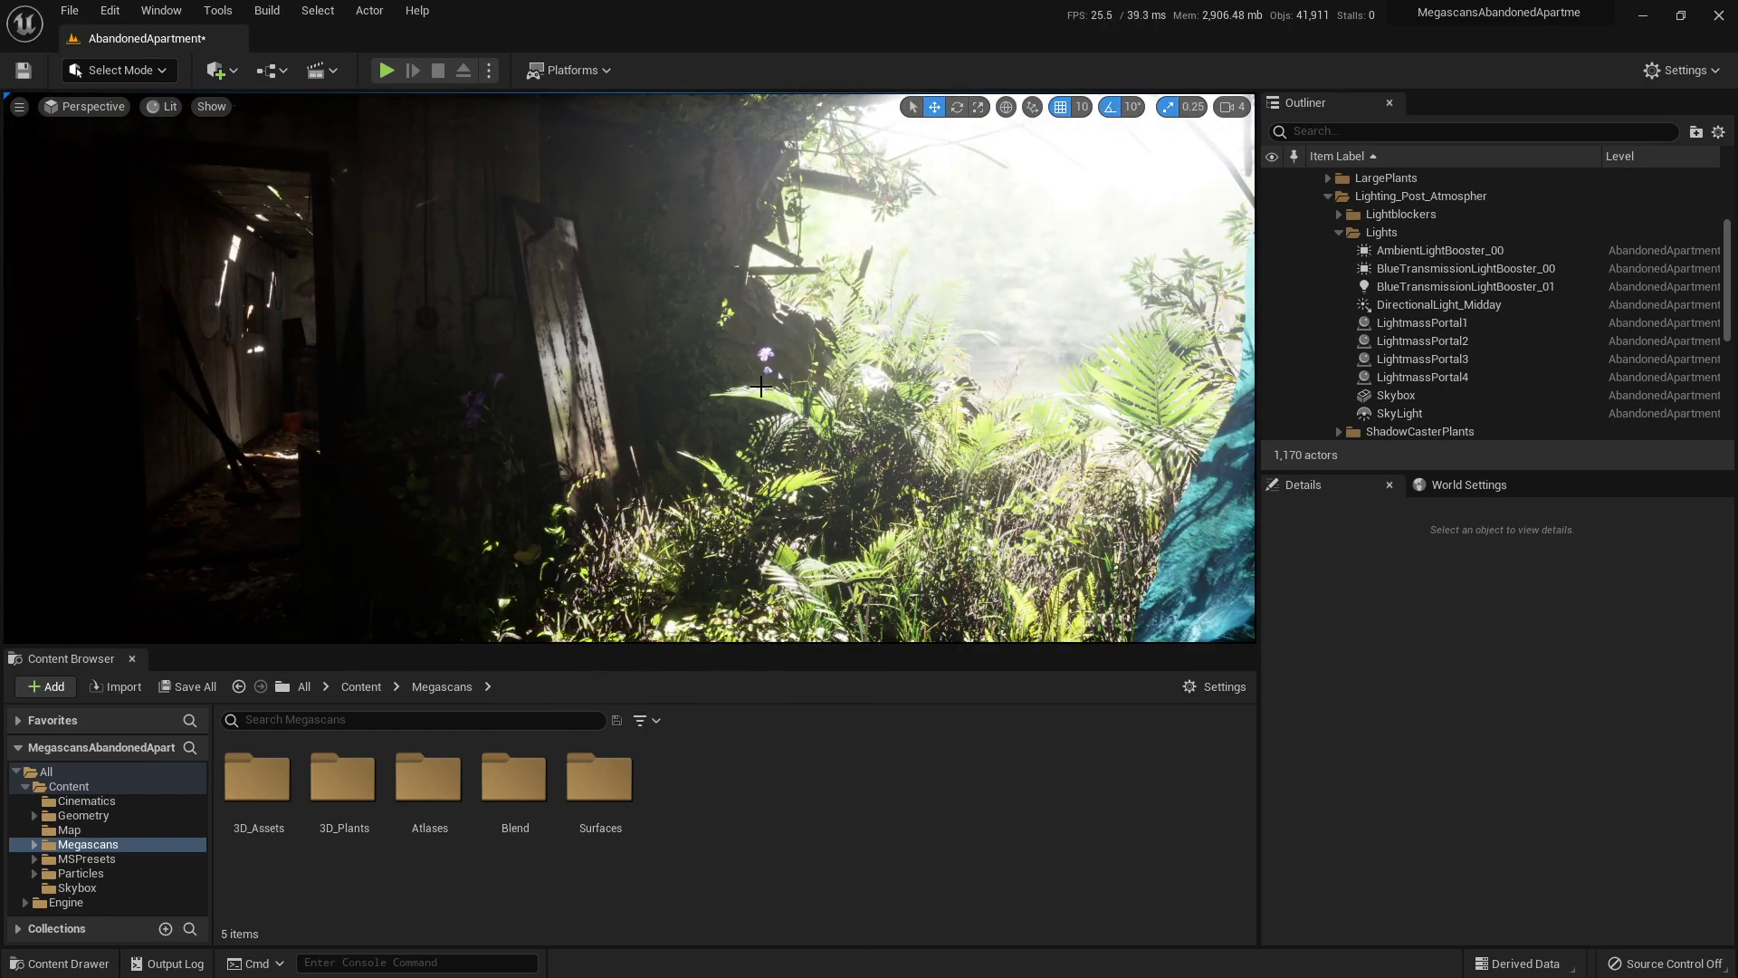
right_drag(804, 385, 803, 385)
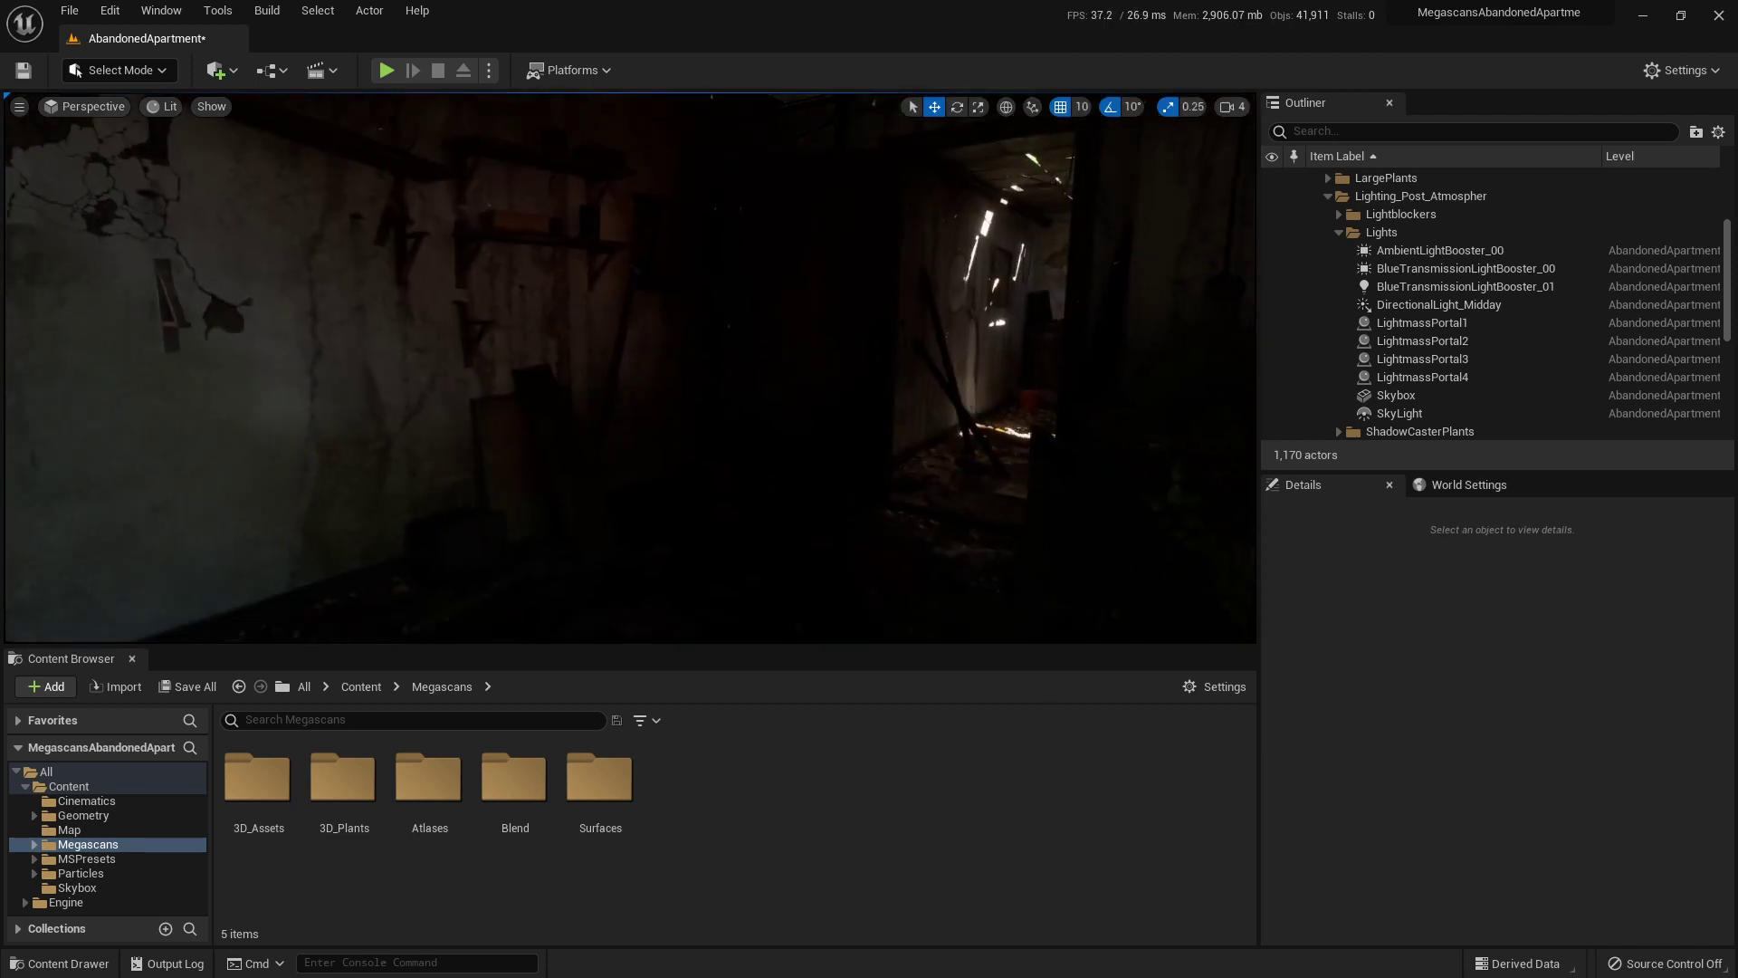
right_drag(914, 389, 915, 389)
right_drag(804, 384, 804, 384)
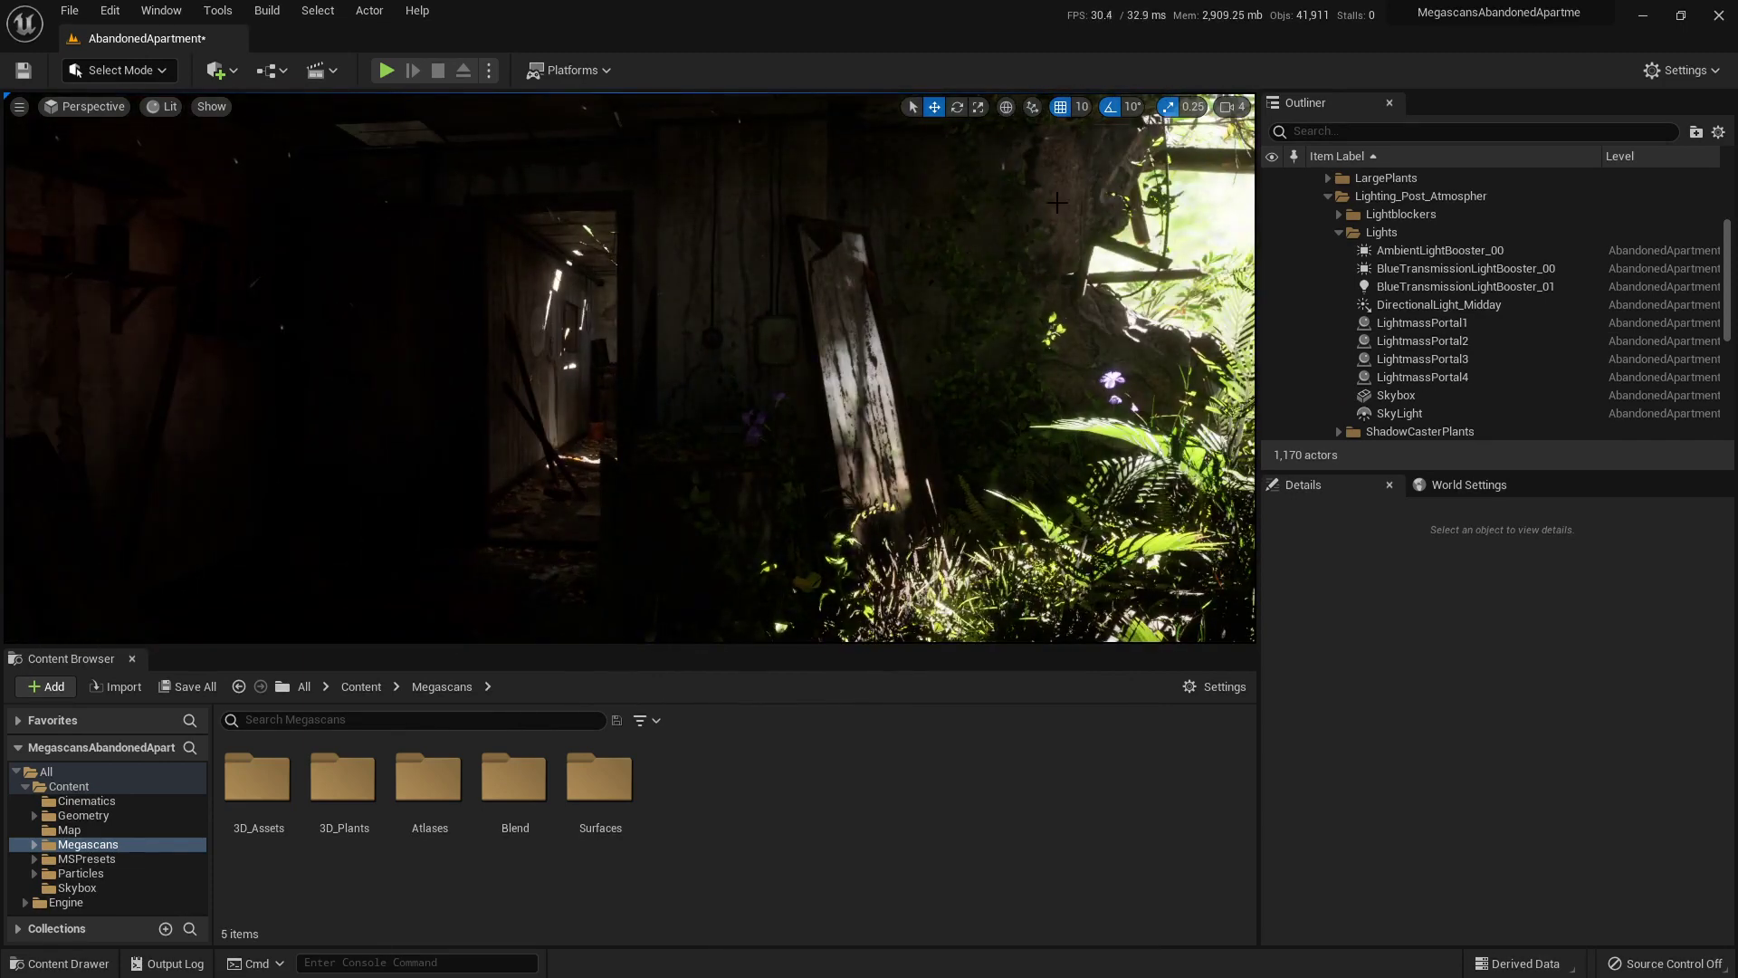
right_drag(854, 311, 831, 373)
right_drag(908, 429, 908, 429)
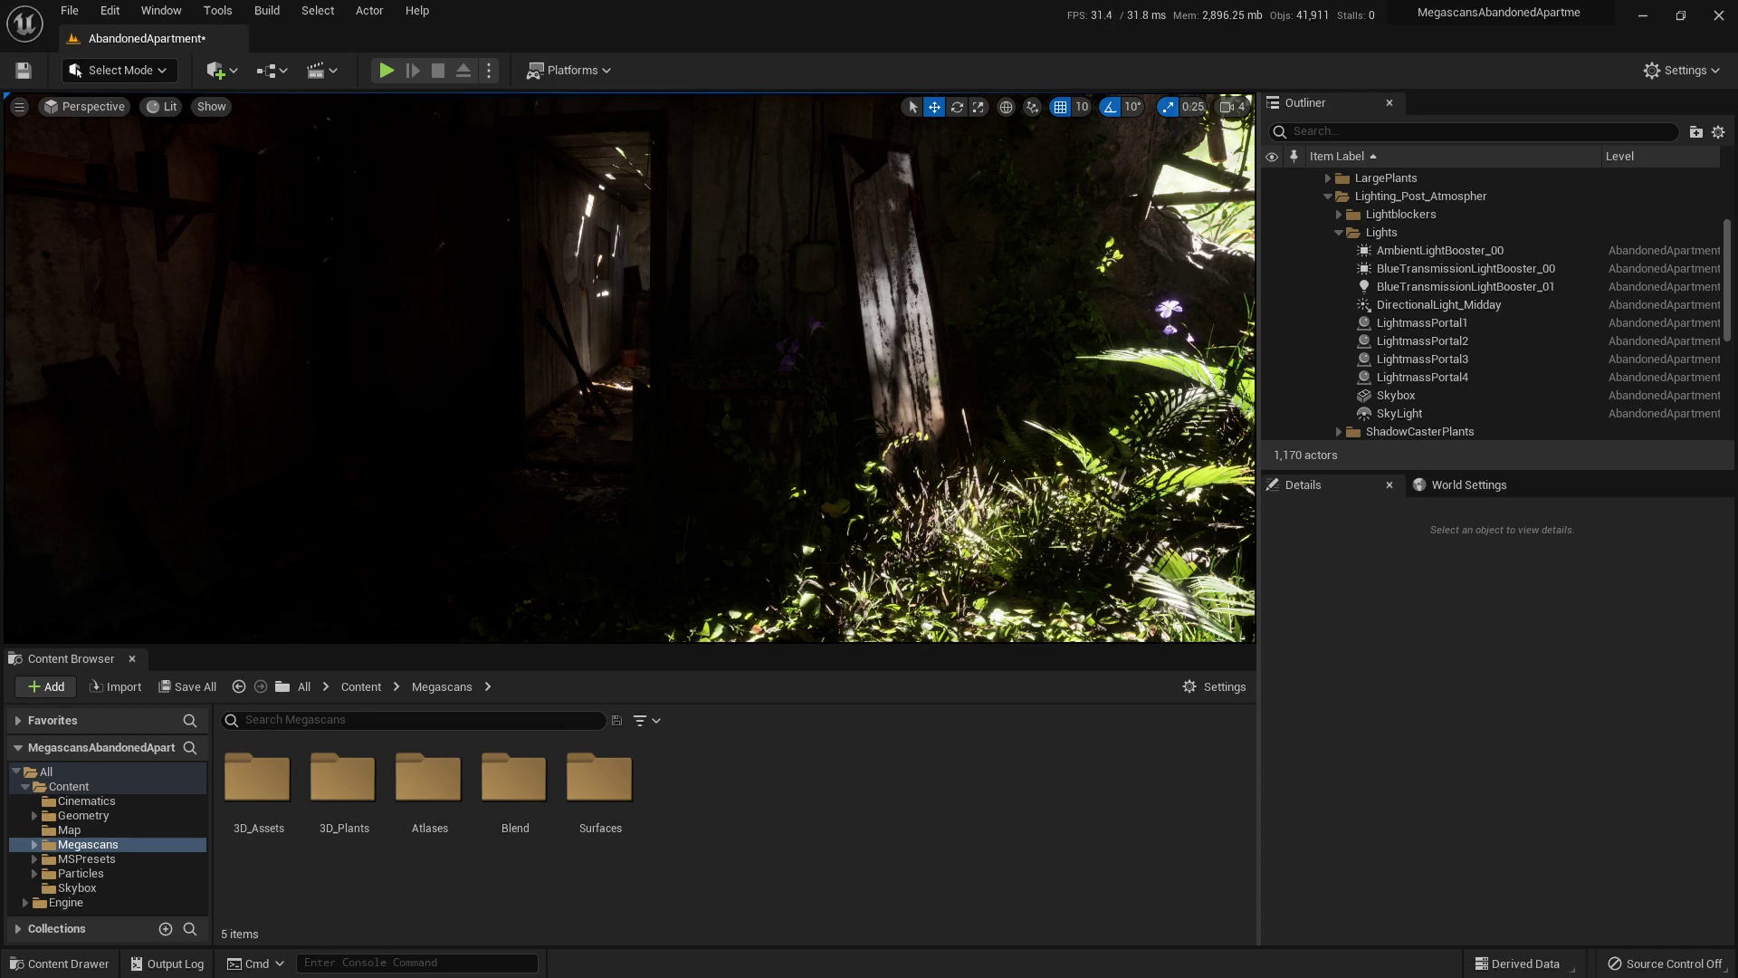
right_drag(630, 367, 434, 361)
right_drag(869, 407, 995, 422)
right_drag(634, 362, 543, 326)
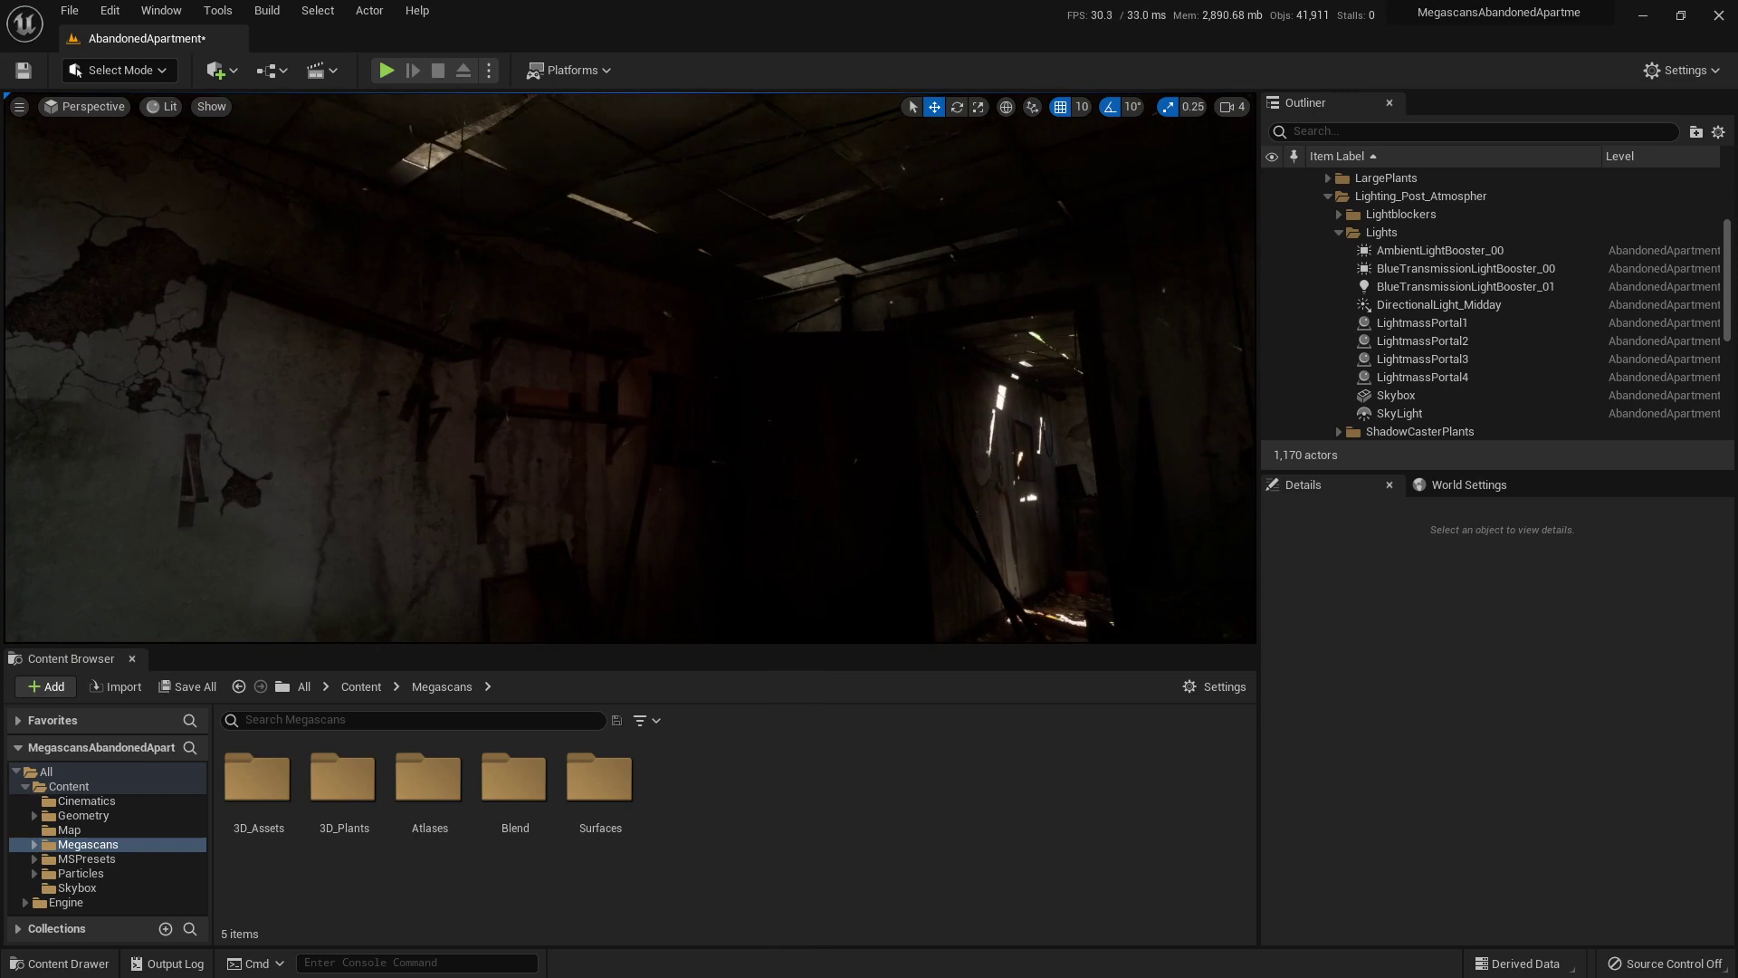
right_drag(633, 362, 561, 362)
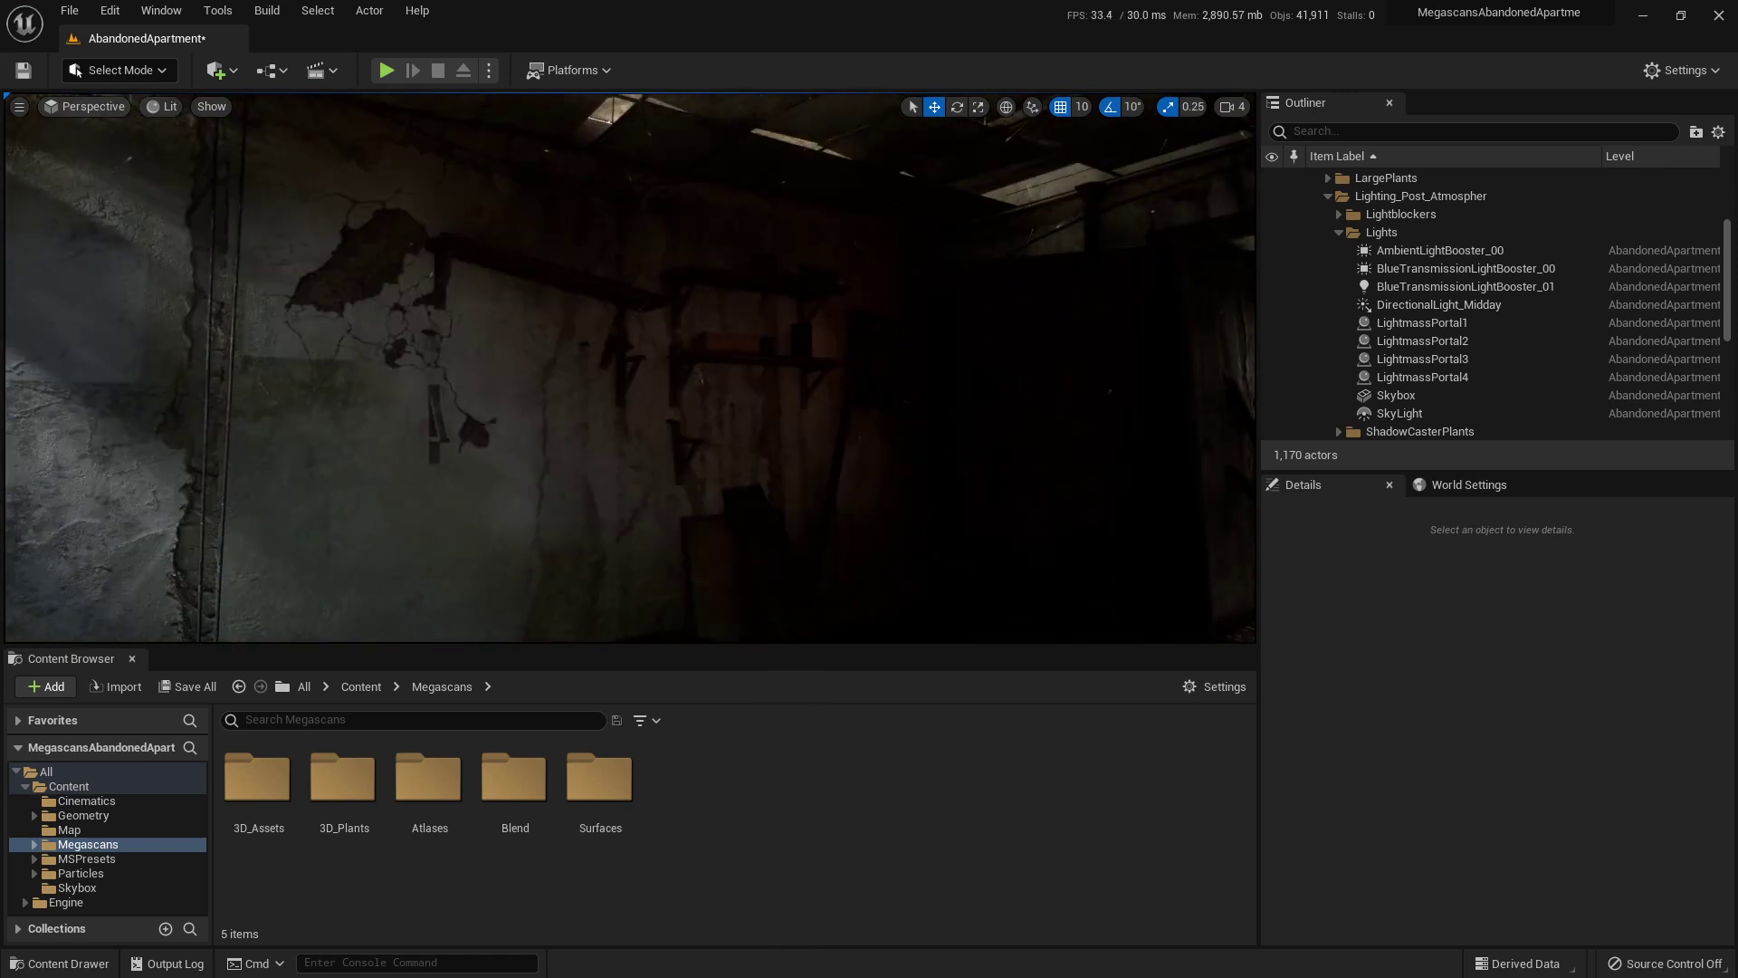
right_drag(994, 358, 1227, 384)
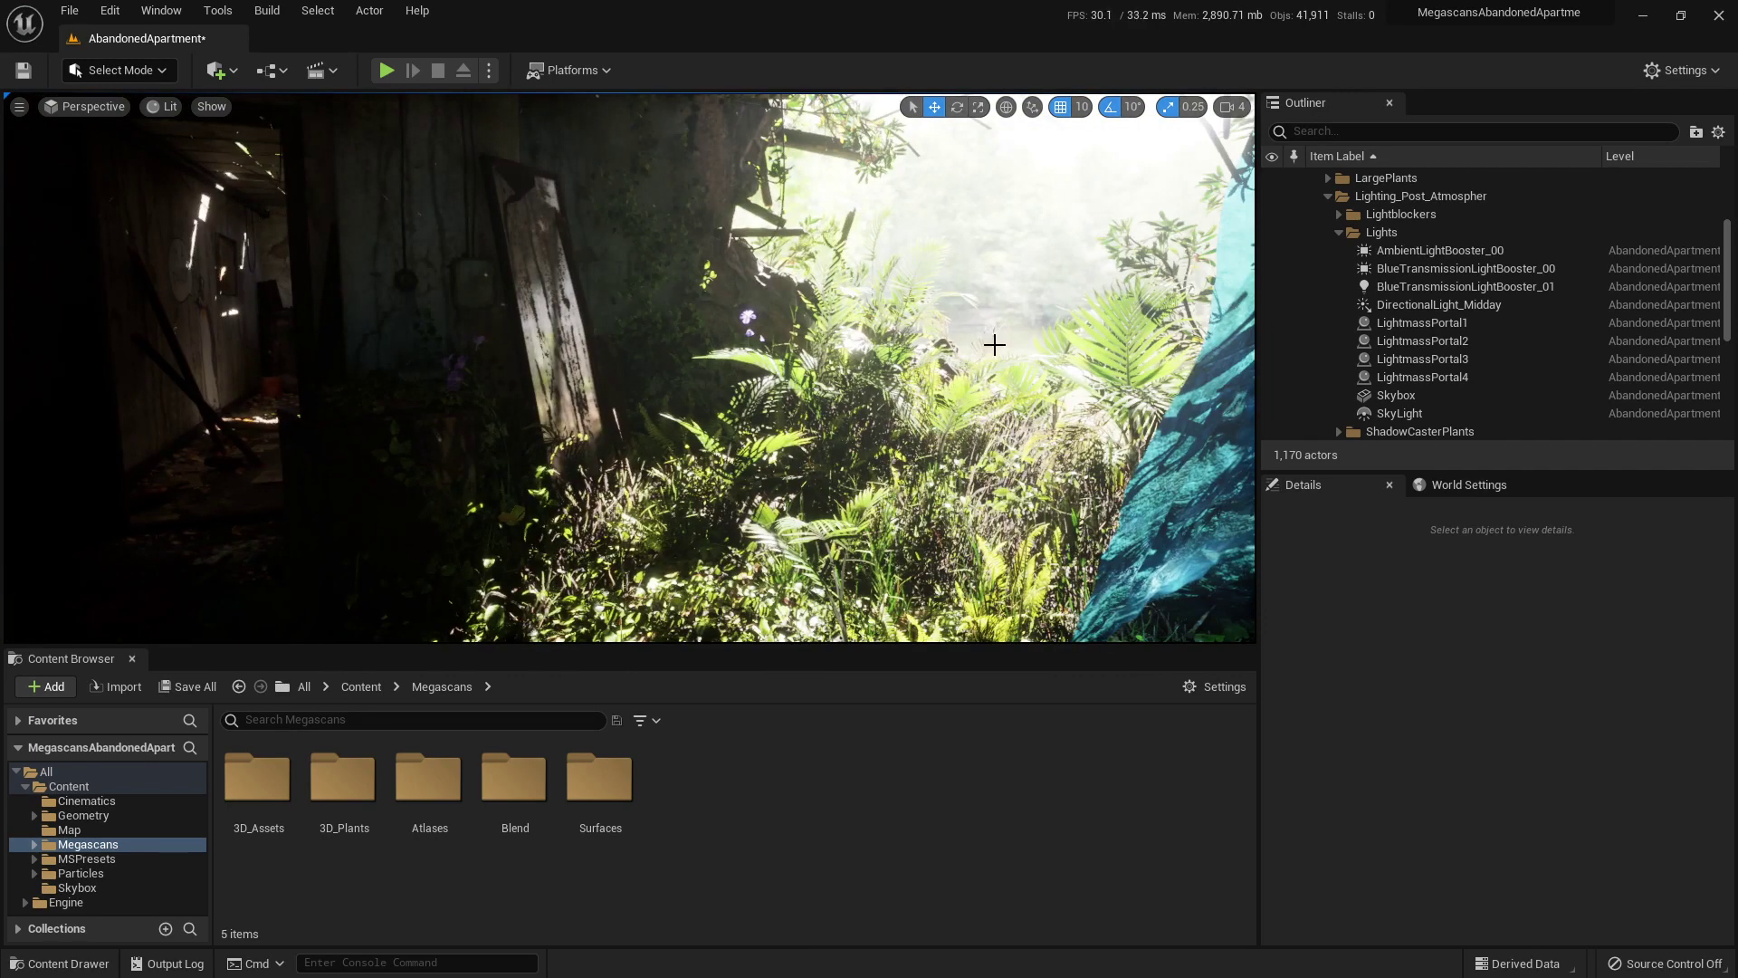
right_drag(847, 356, 742, 335)
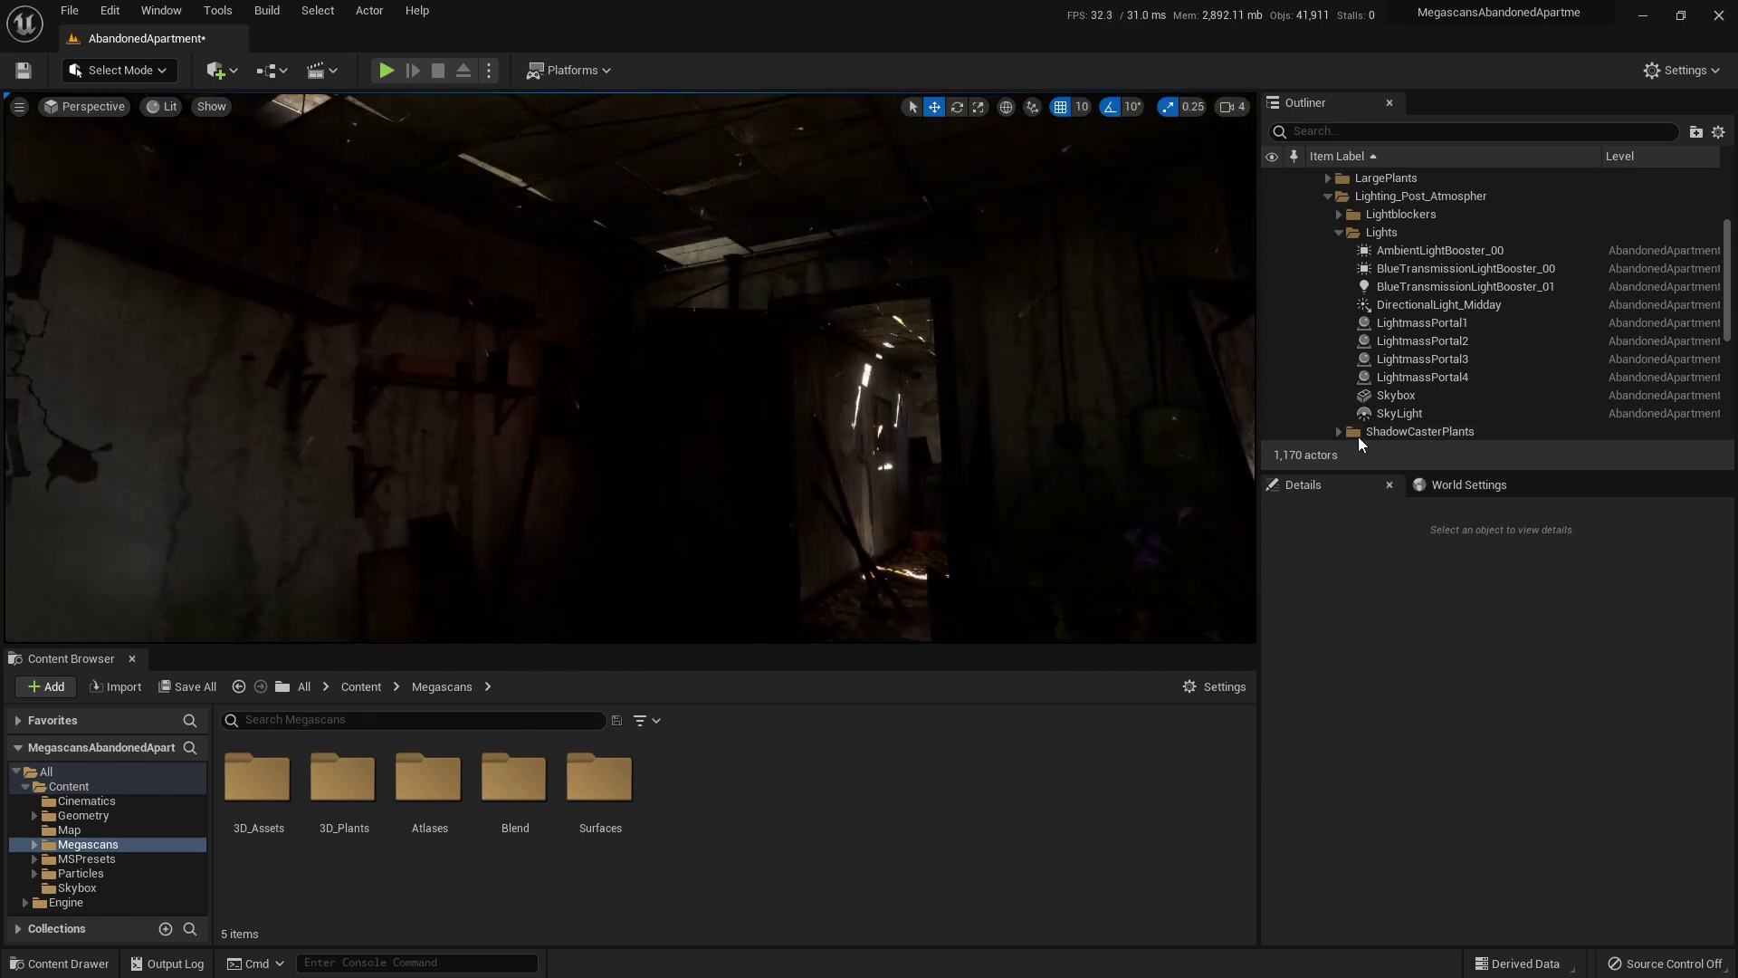
Show the World Settings, run Build All Levels twice and inspect the room's lighting.
click(1467, 485)
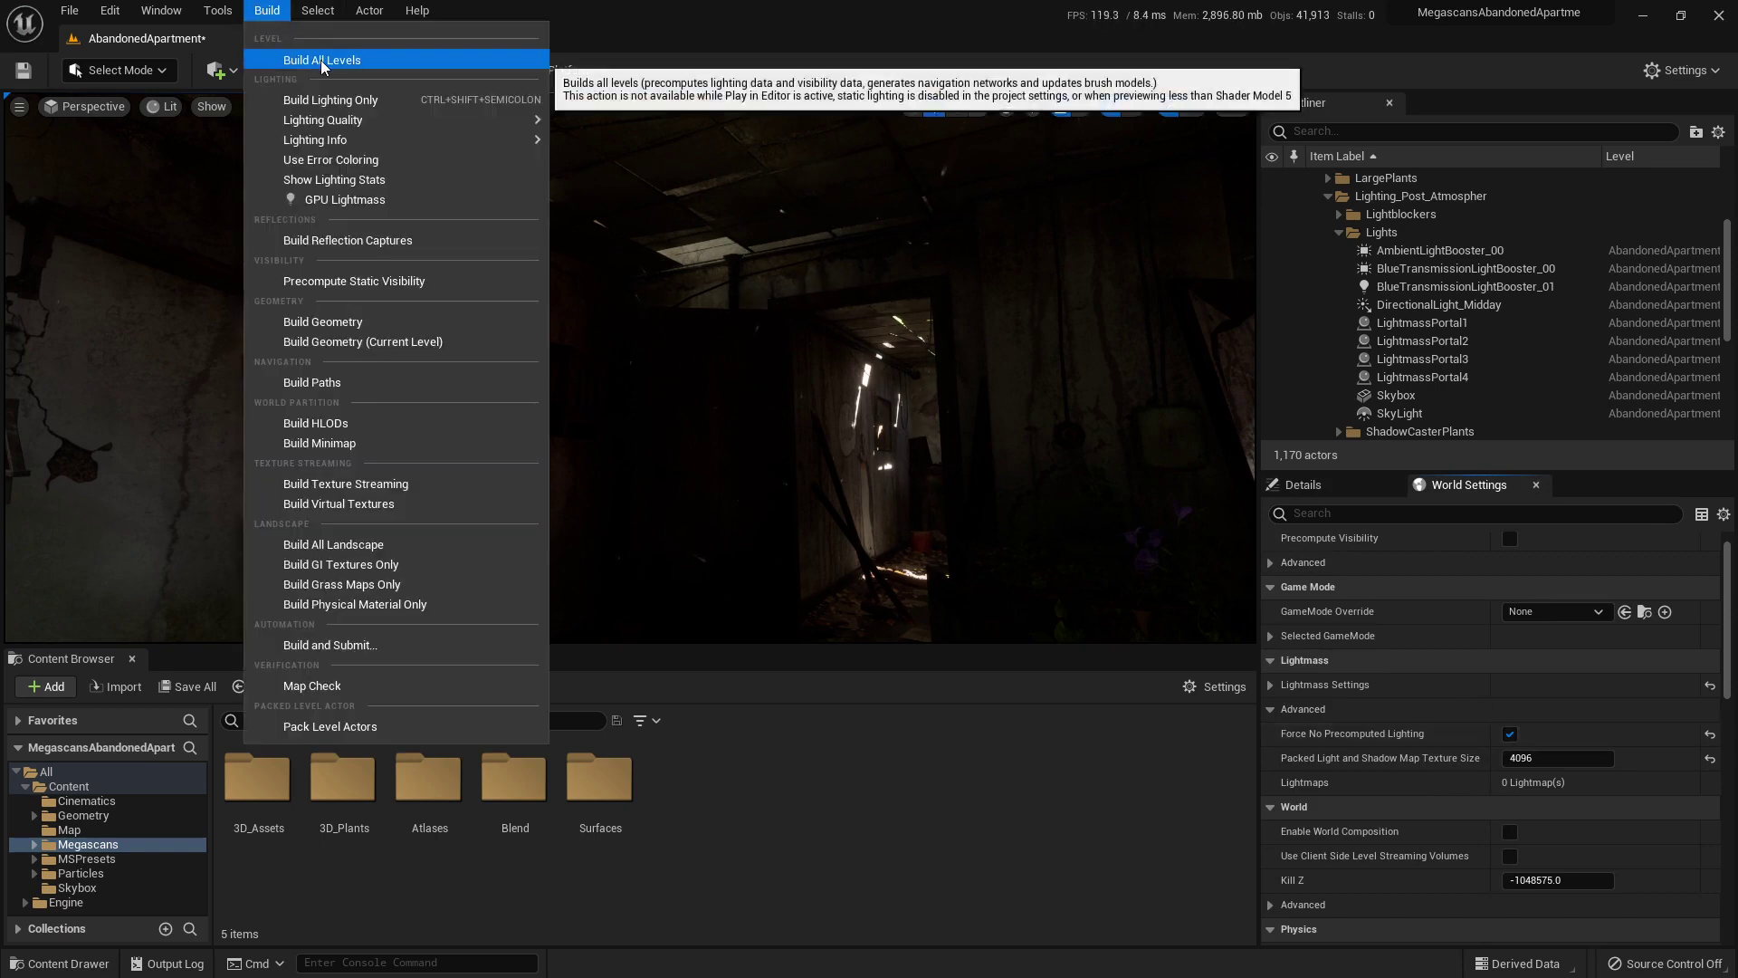
click(298, 59)
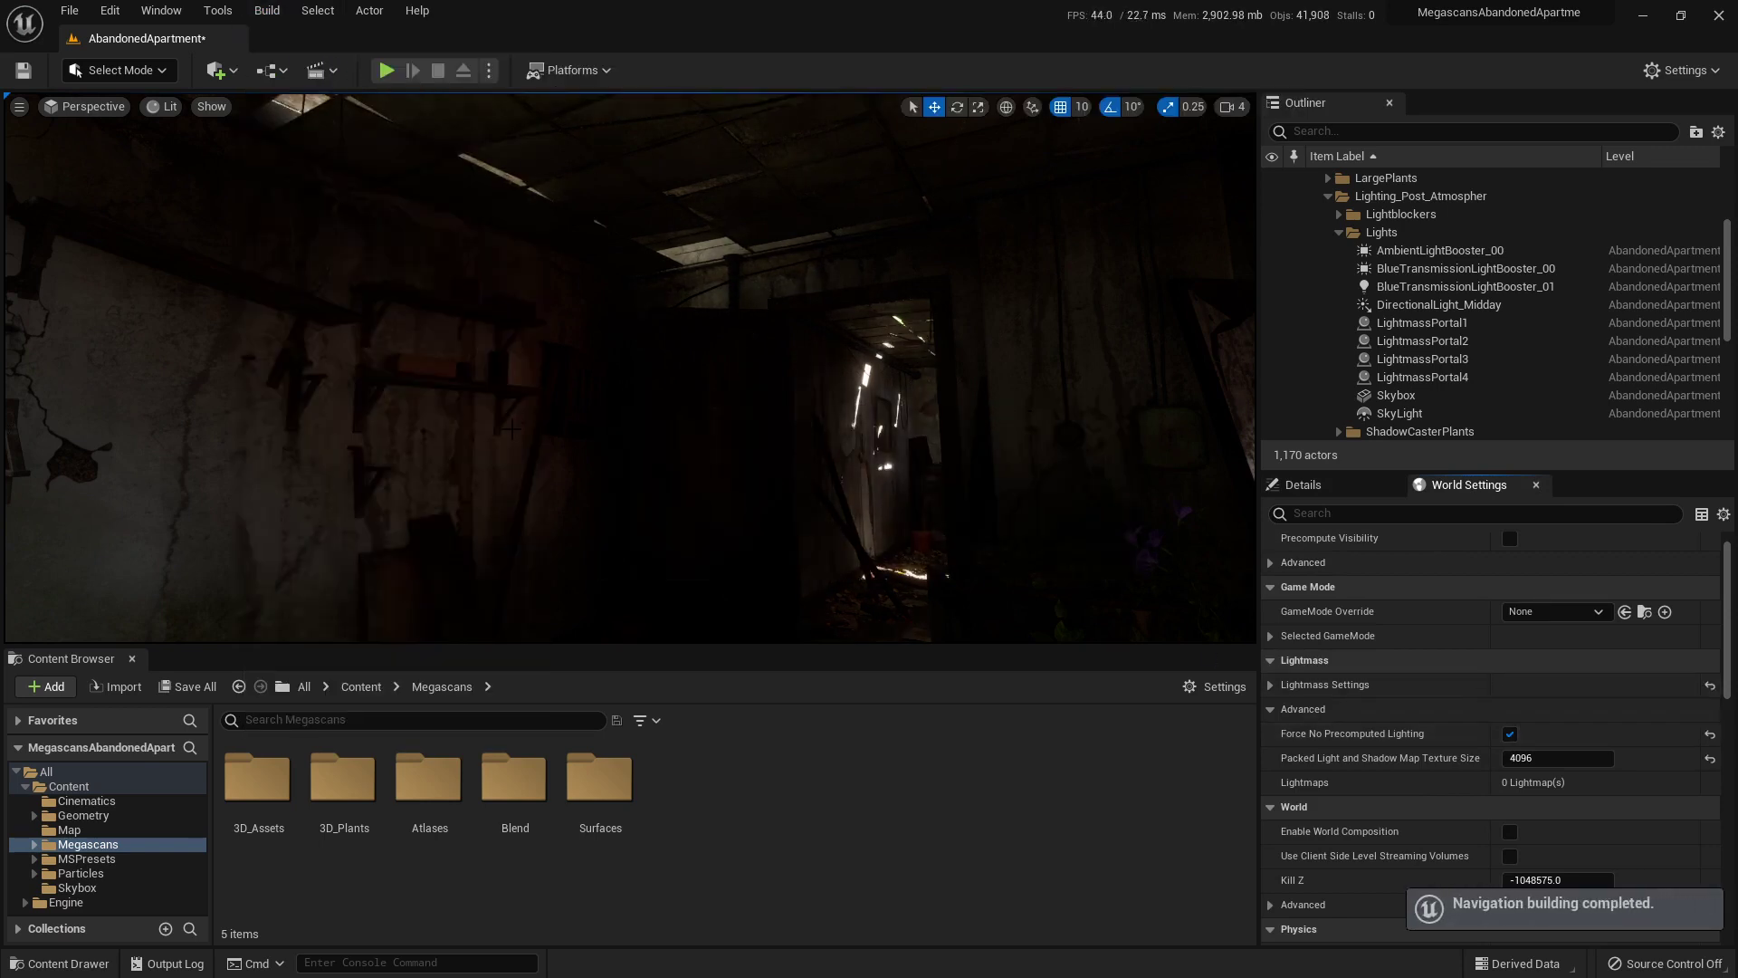
right_drag(529, 360, 451, 396)
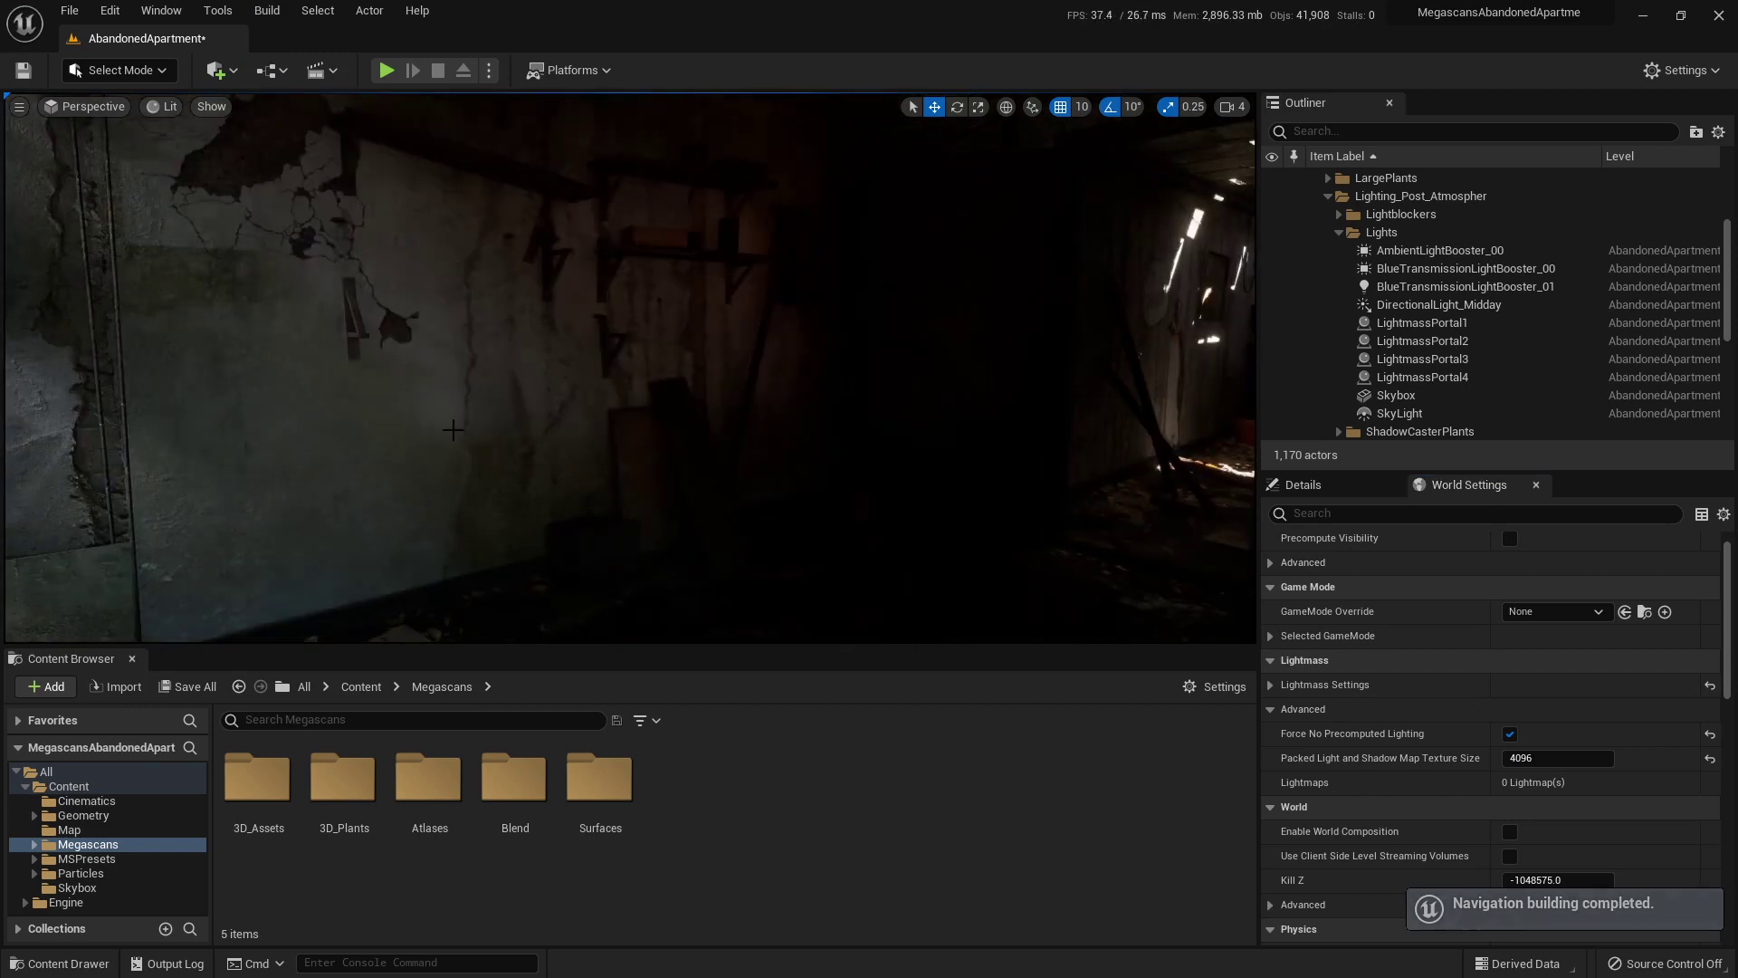
click(275, 11)
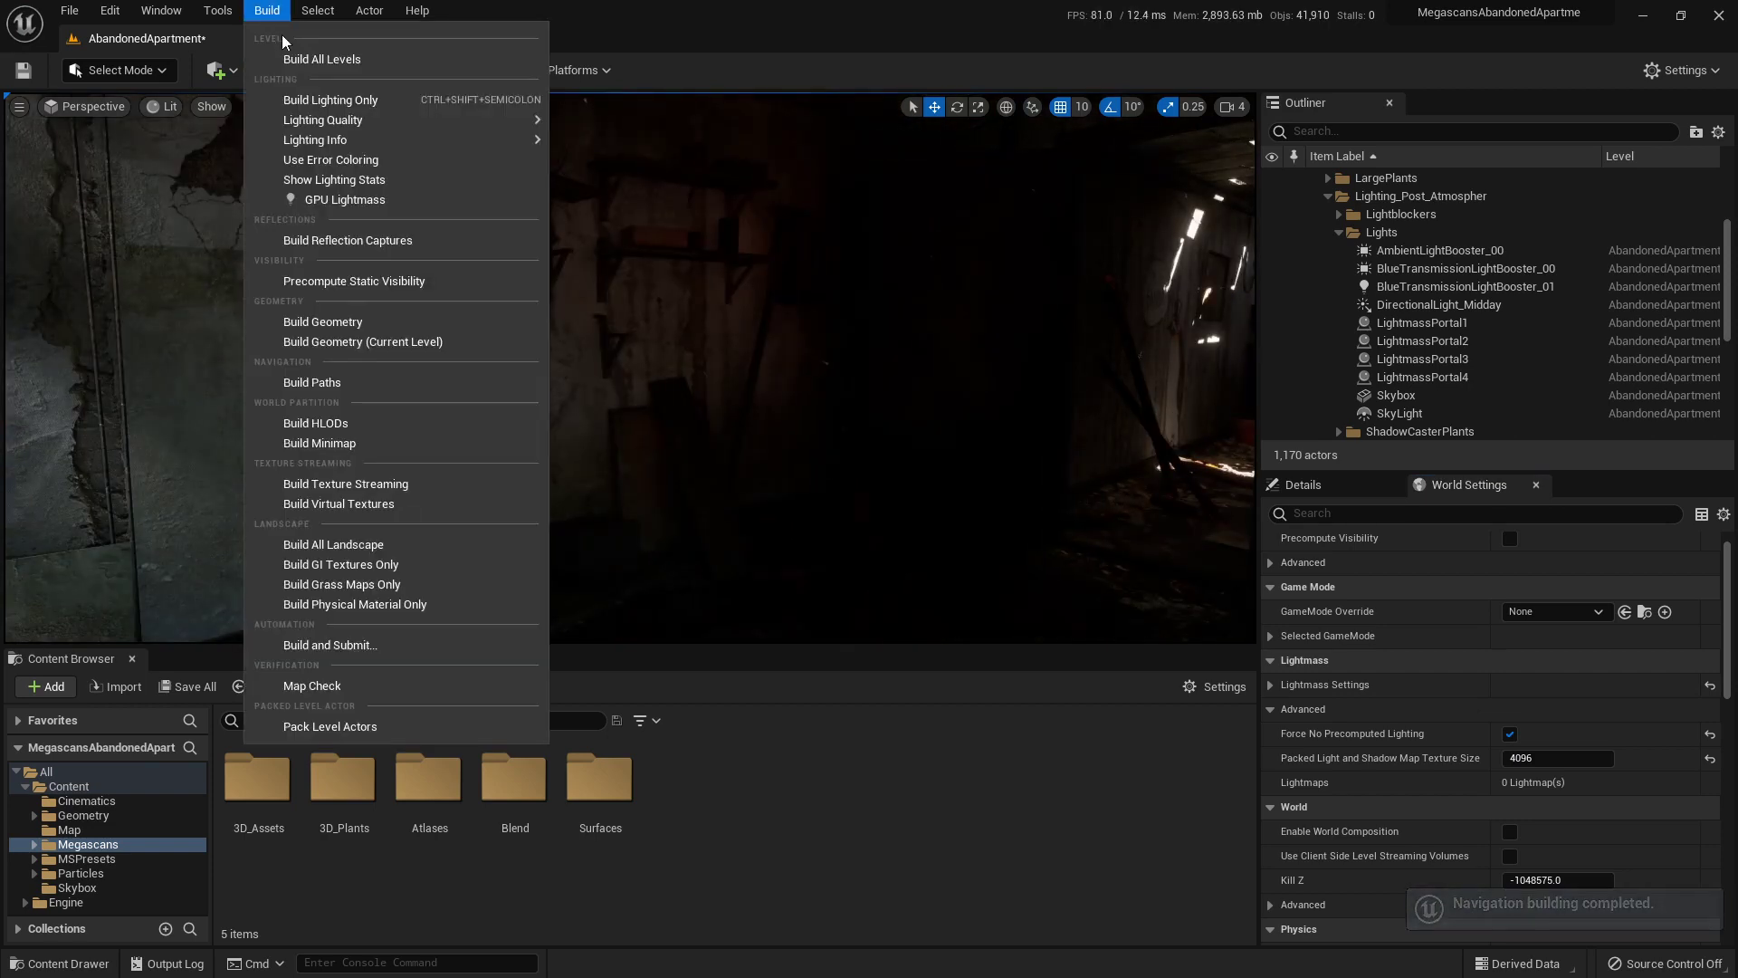
click(344, 58)
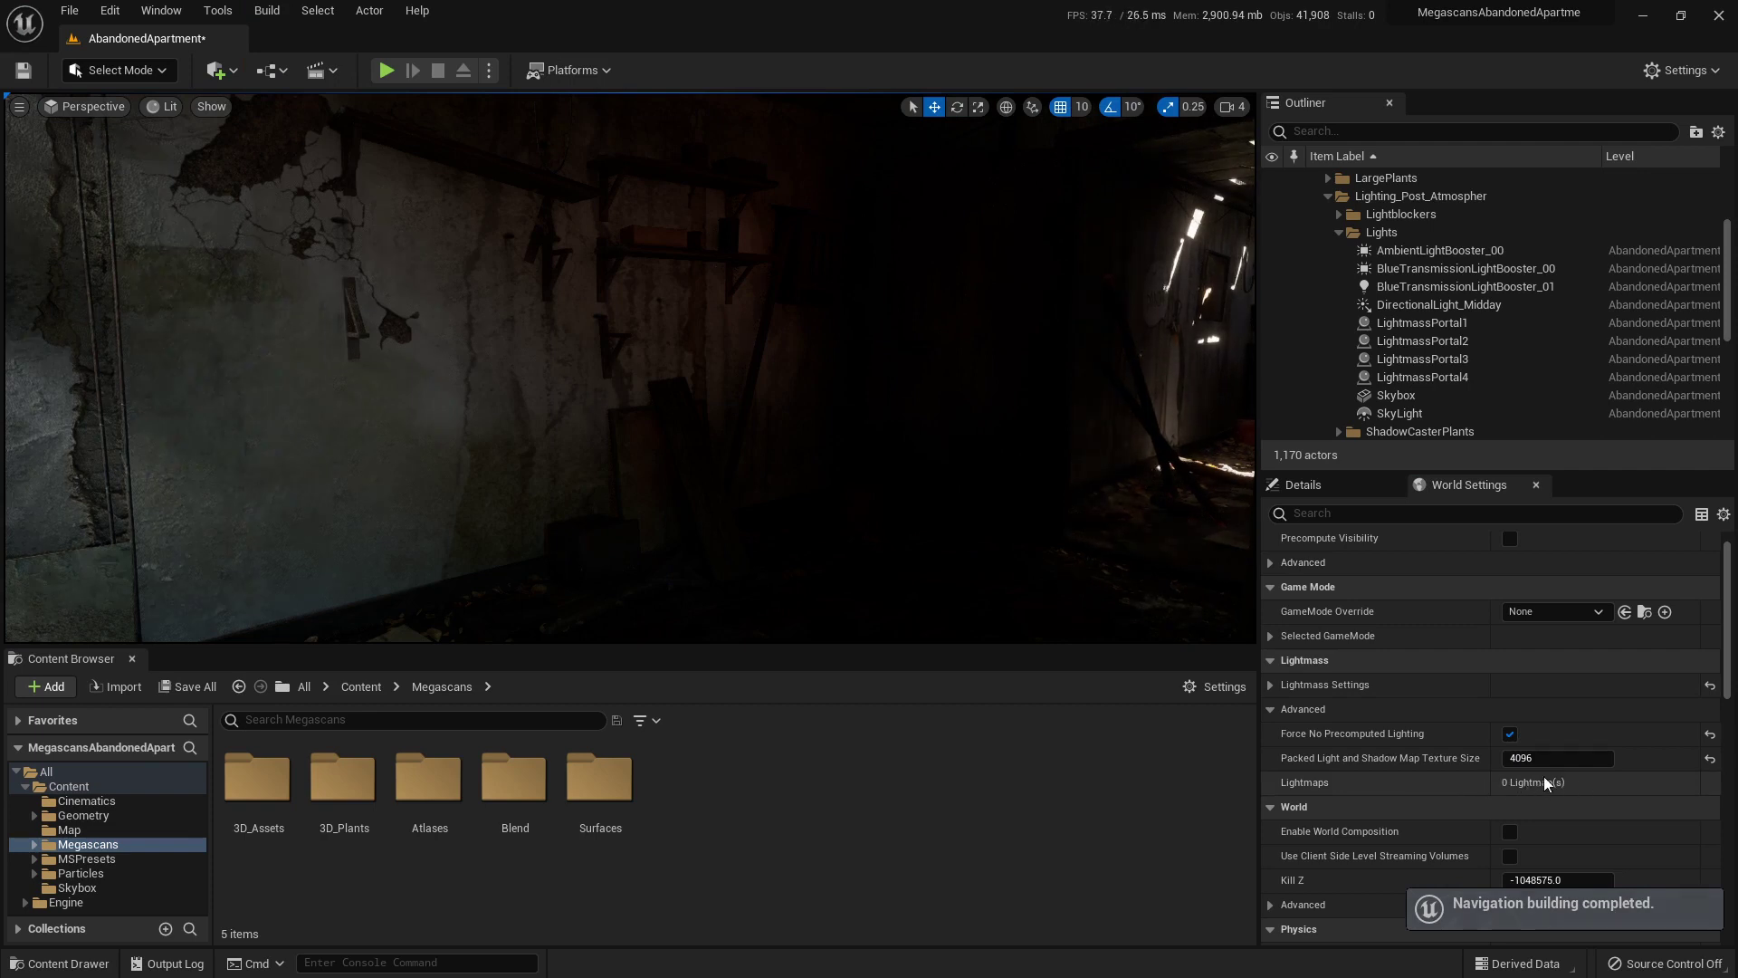
right_drag(905, 453, 924, 412)
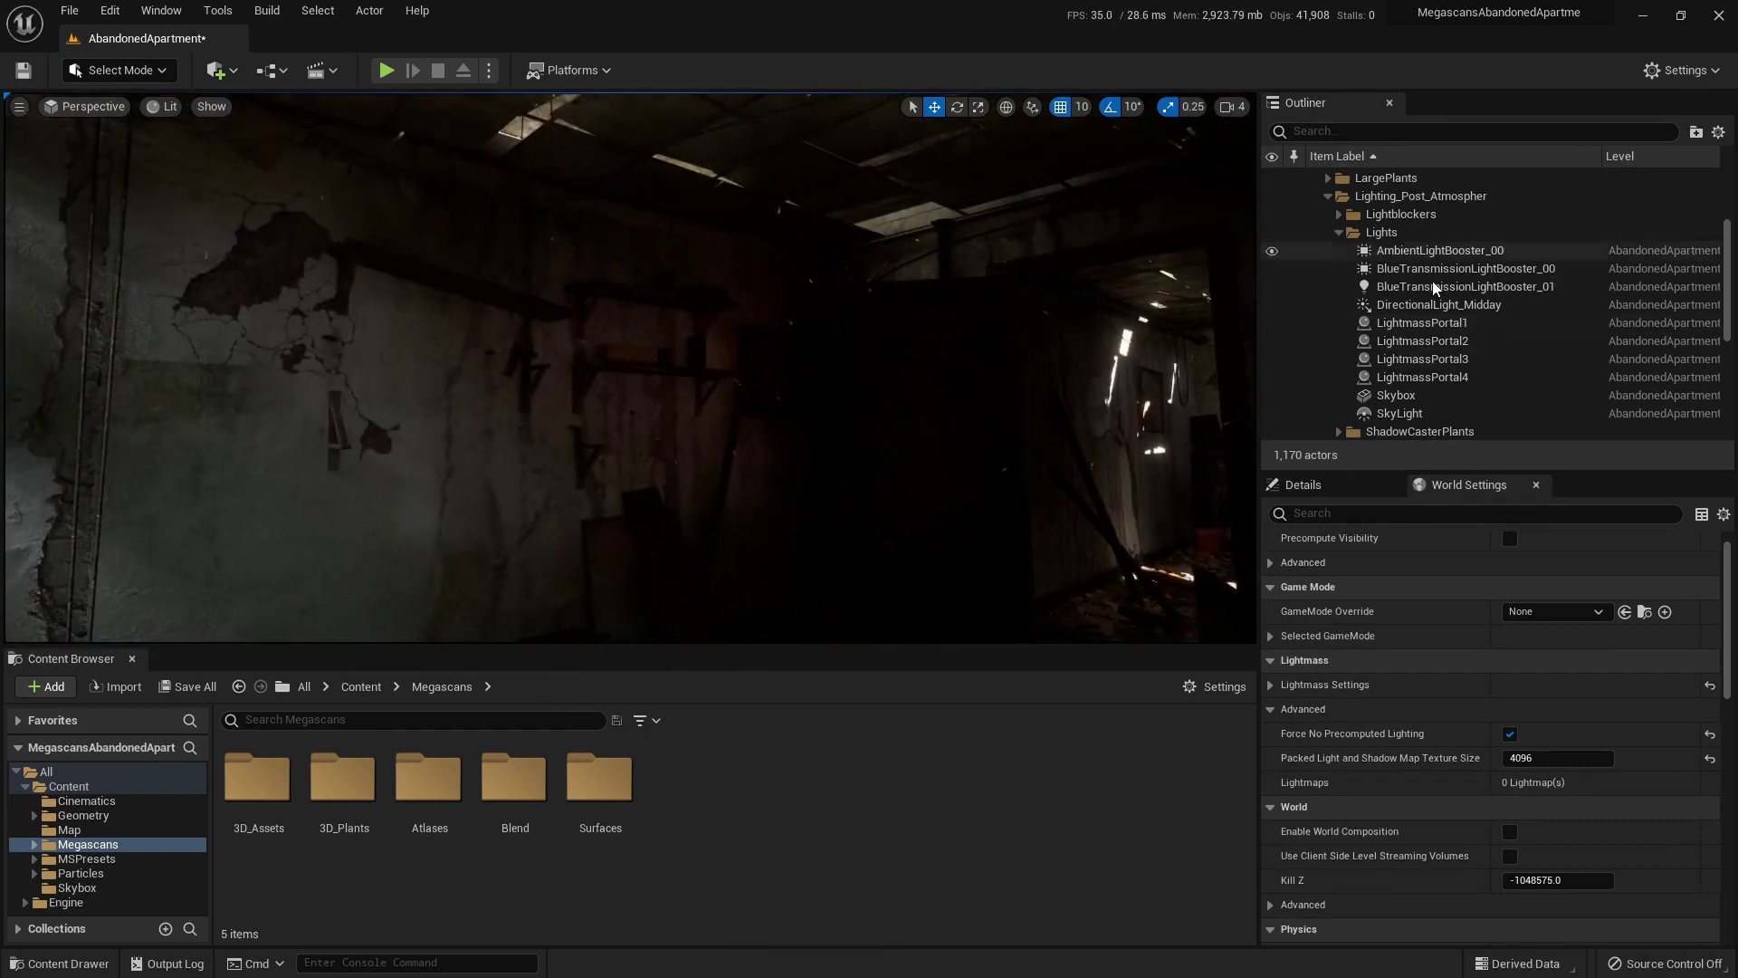
Turn off Force No Precomputed Lighting in the World Settings' advanced Lightmass options.
click(1313, 485)
click(1467, 485)
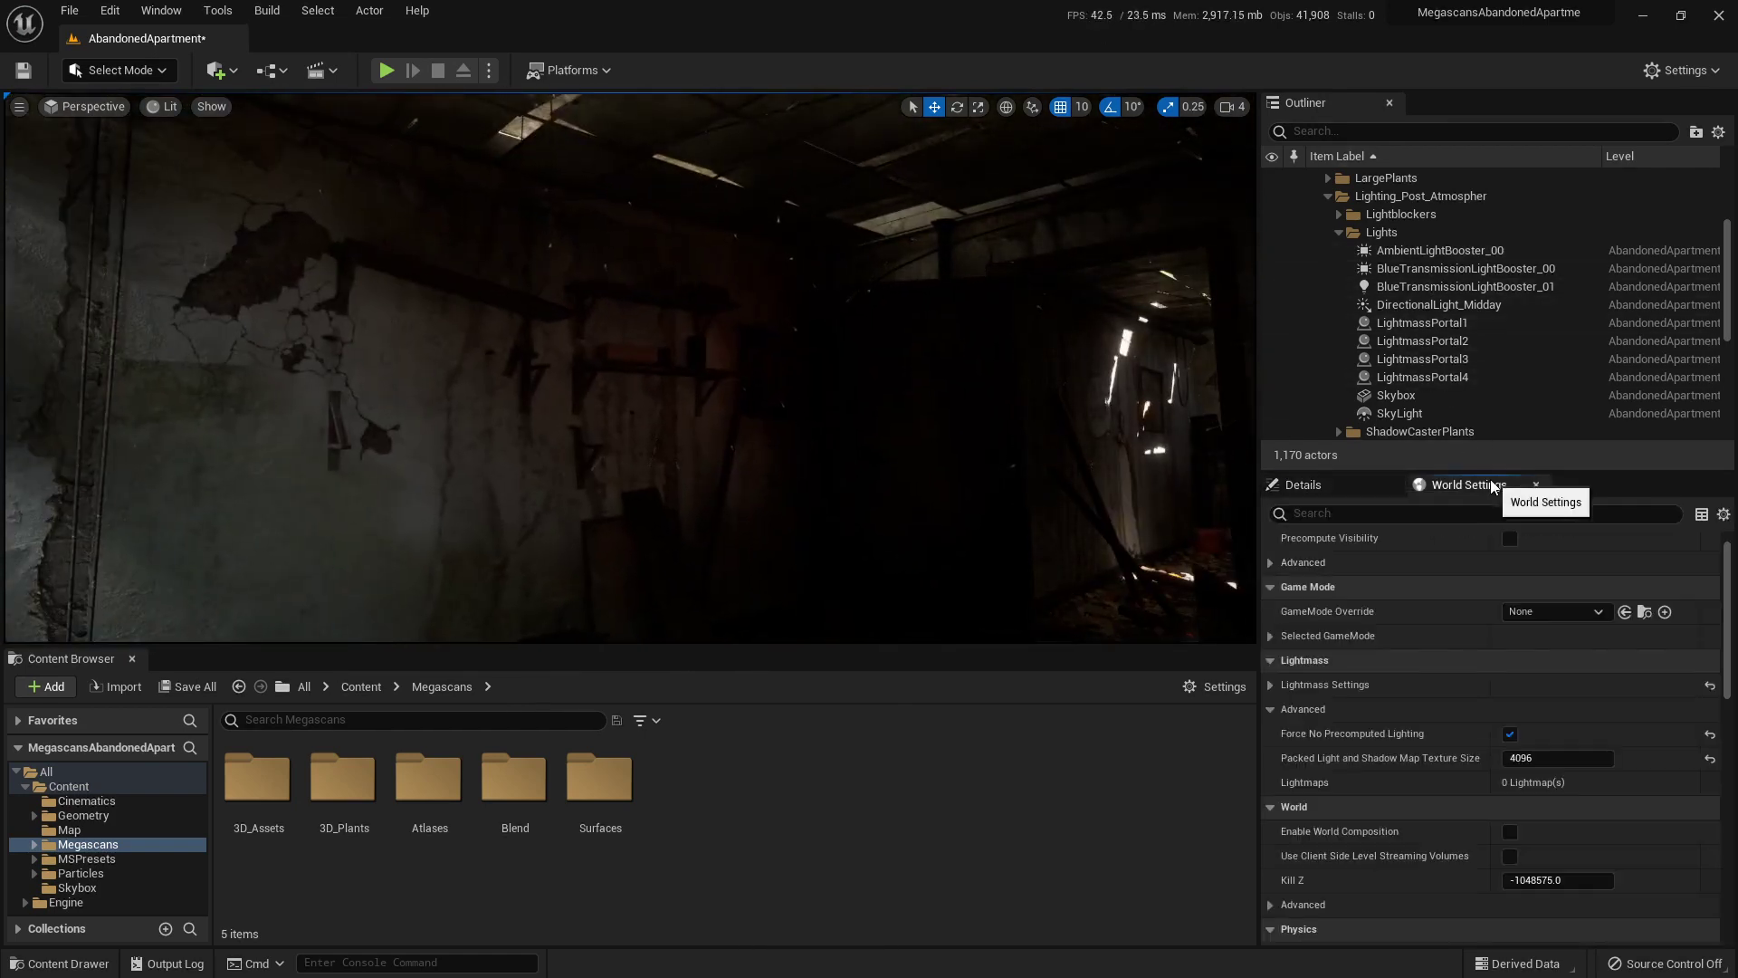
click(1509, 734)
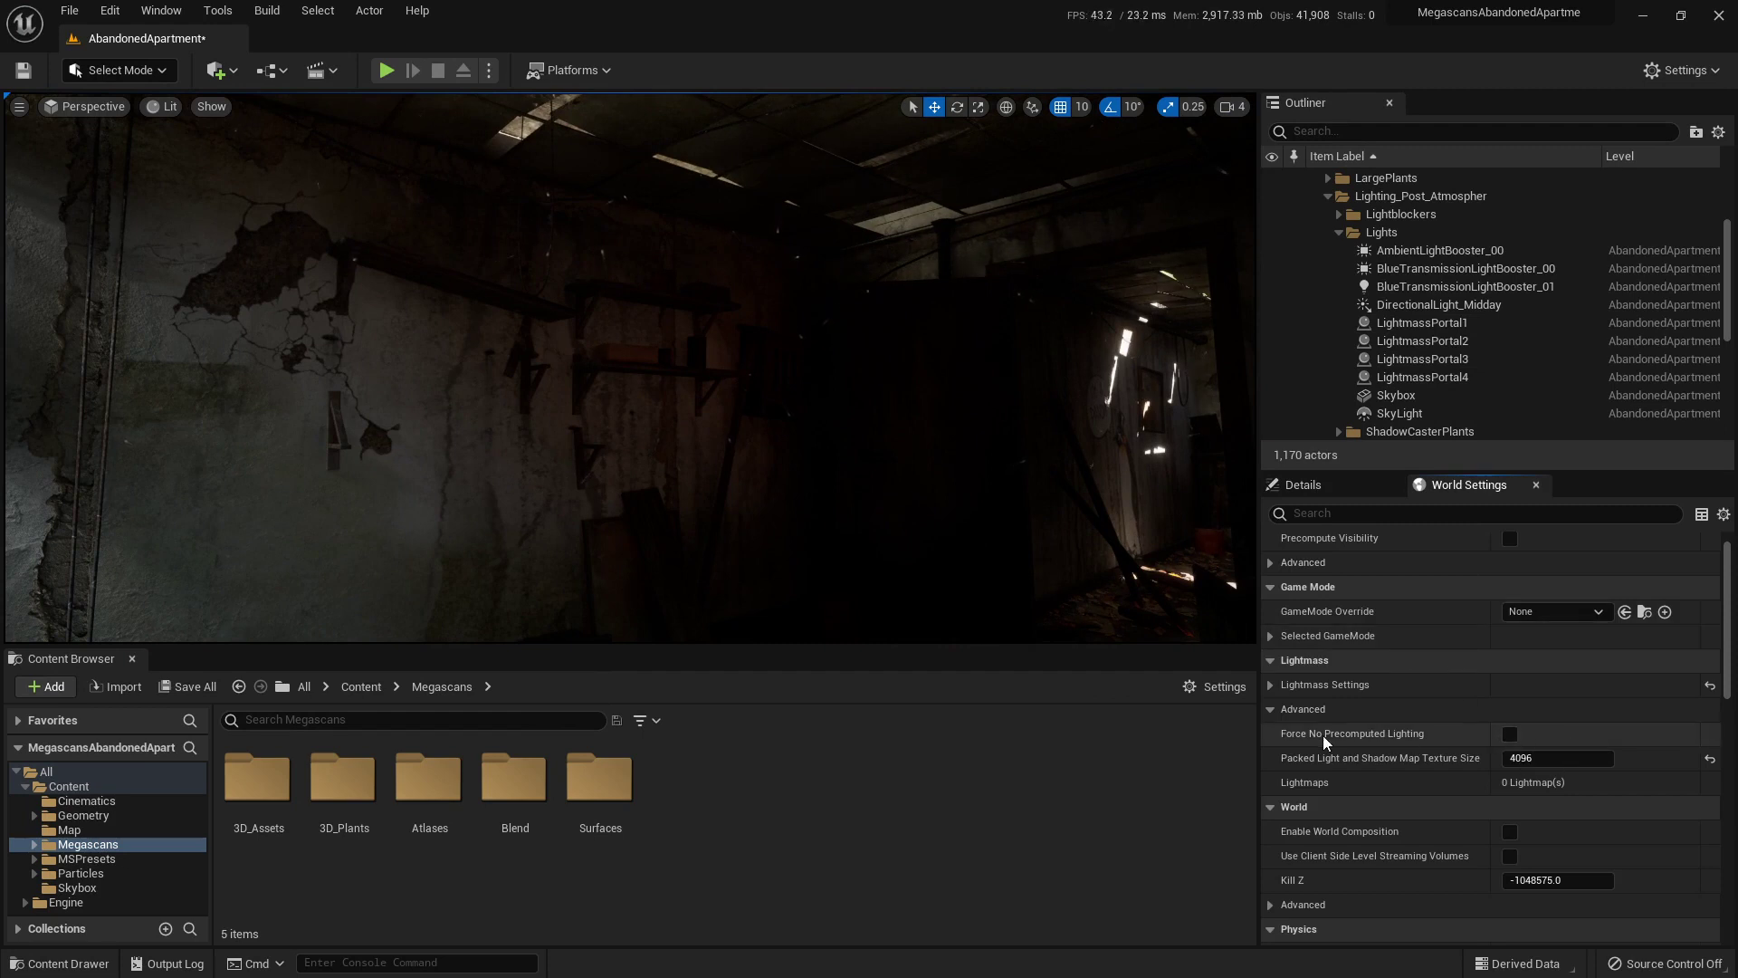
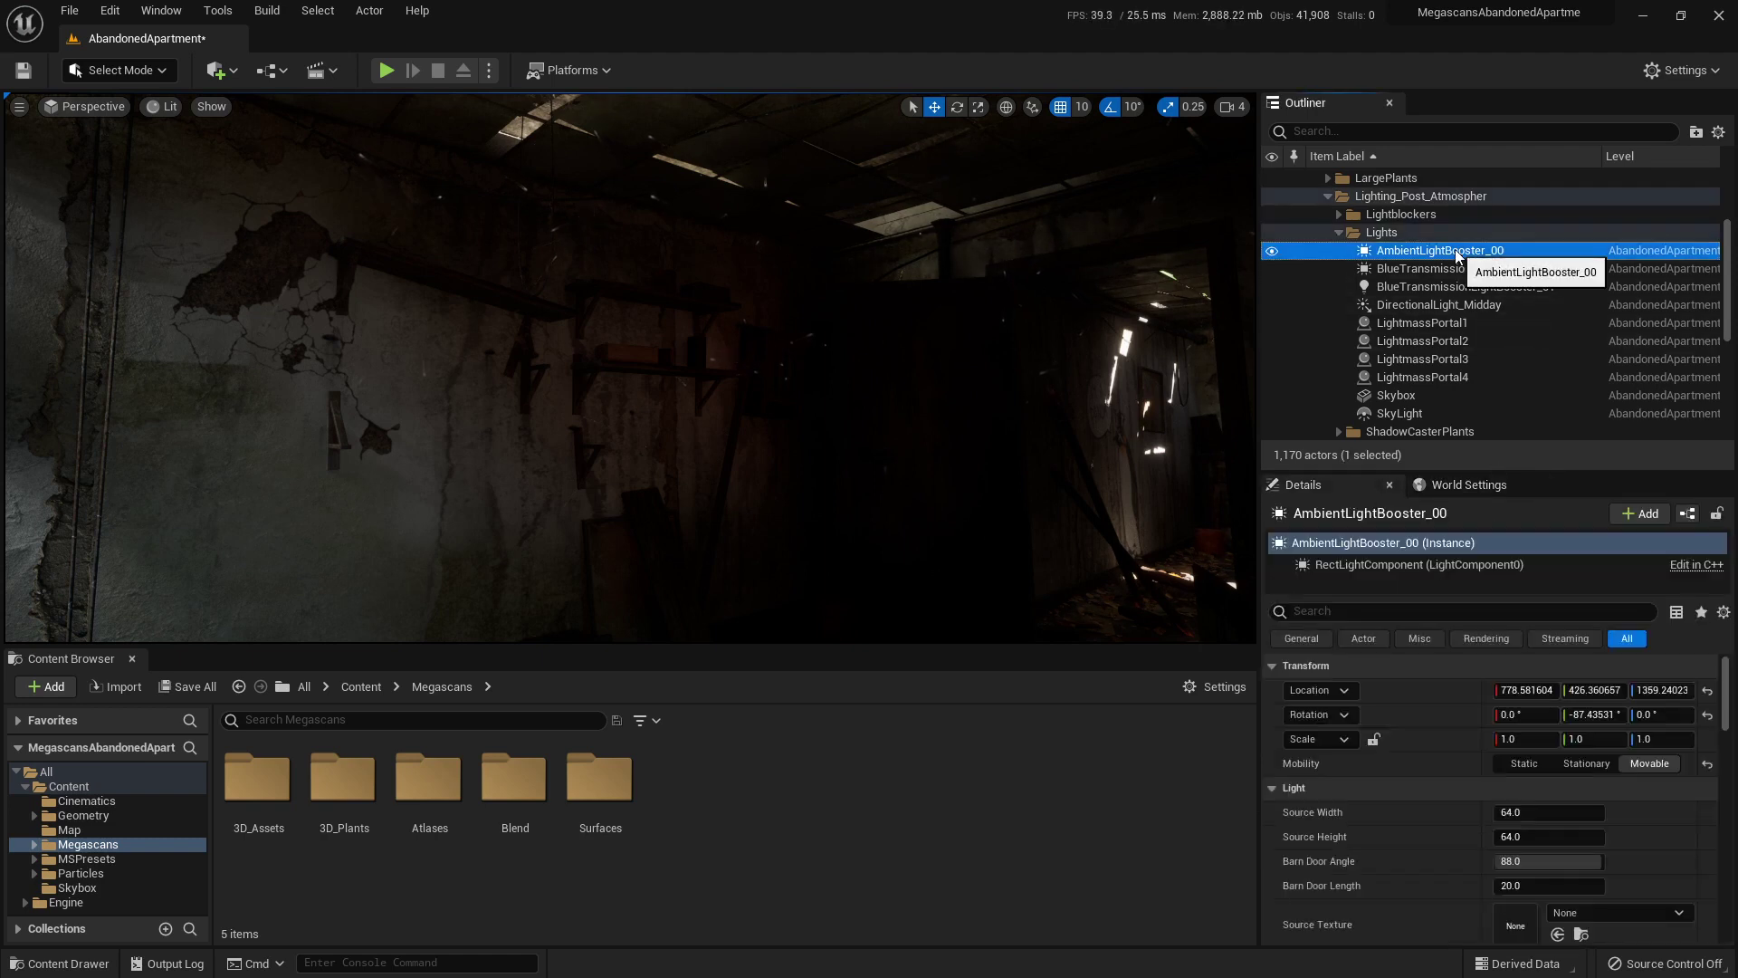
Set the mobility of the ambient, blue transmission, directional and sky lights to Static.
click(1519, 765)
click(1432, 269)
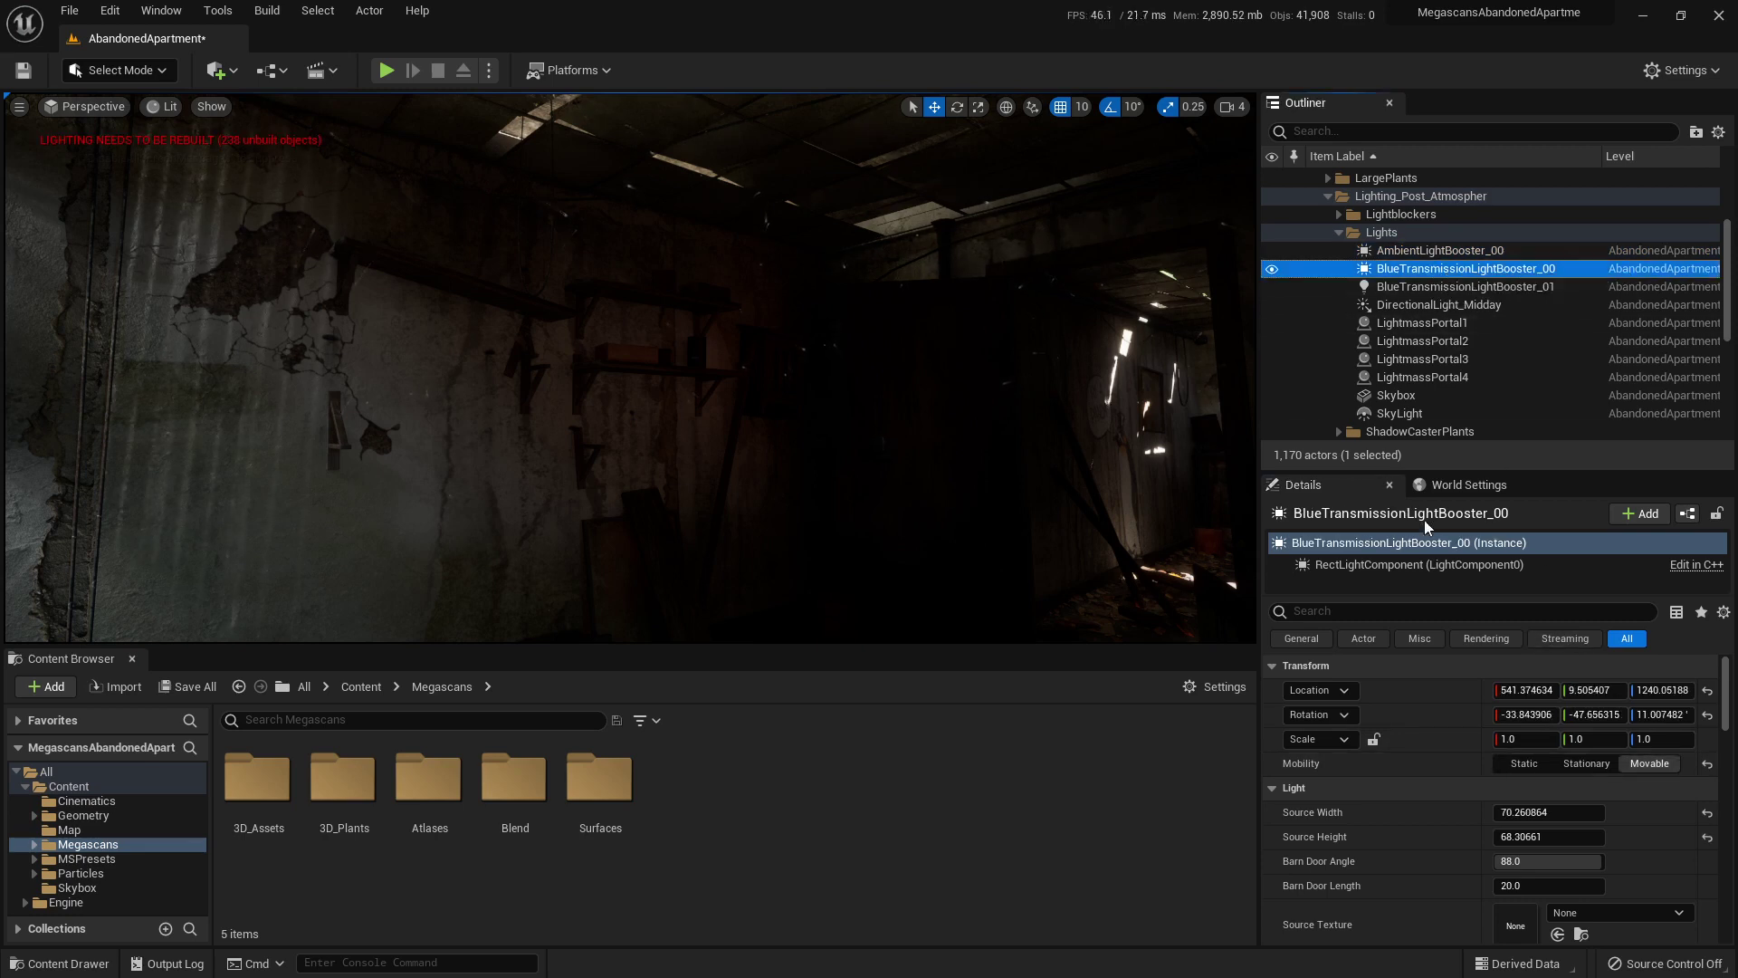
click(1430, 286)
click(1526, 765)
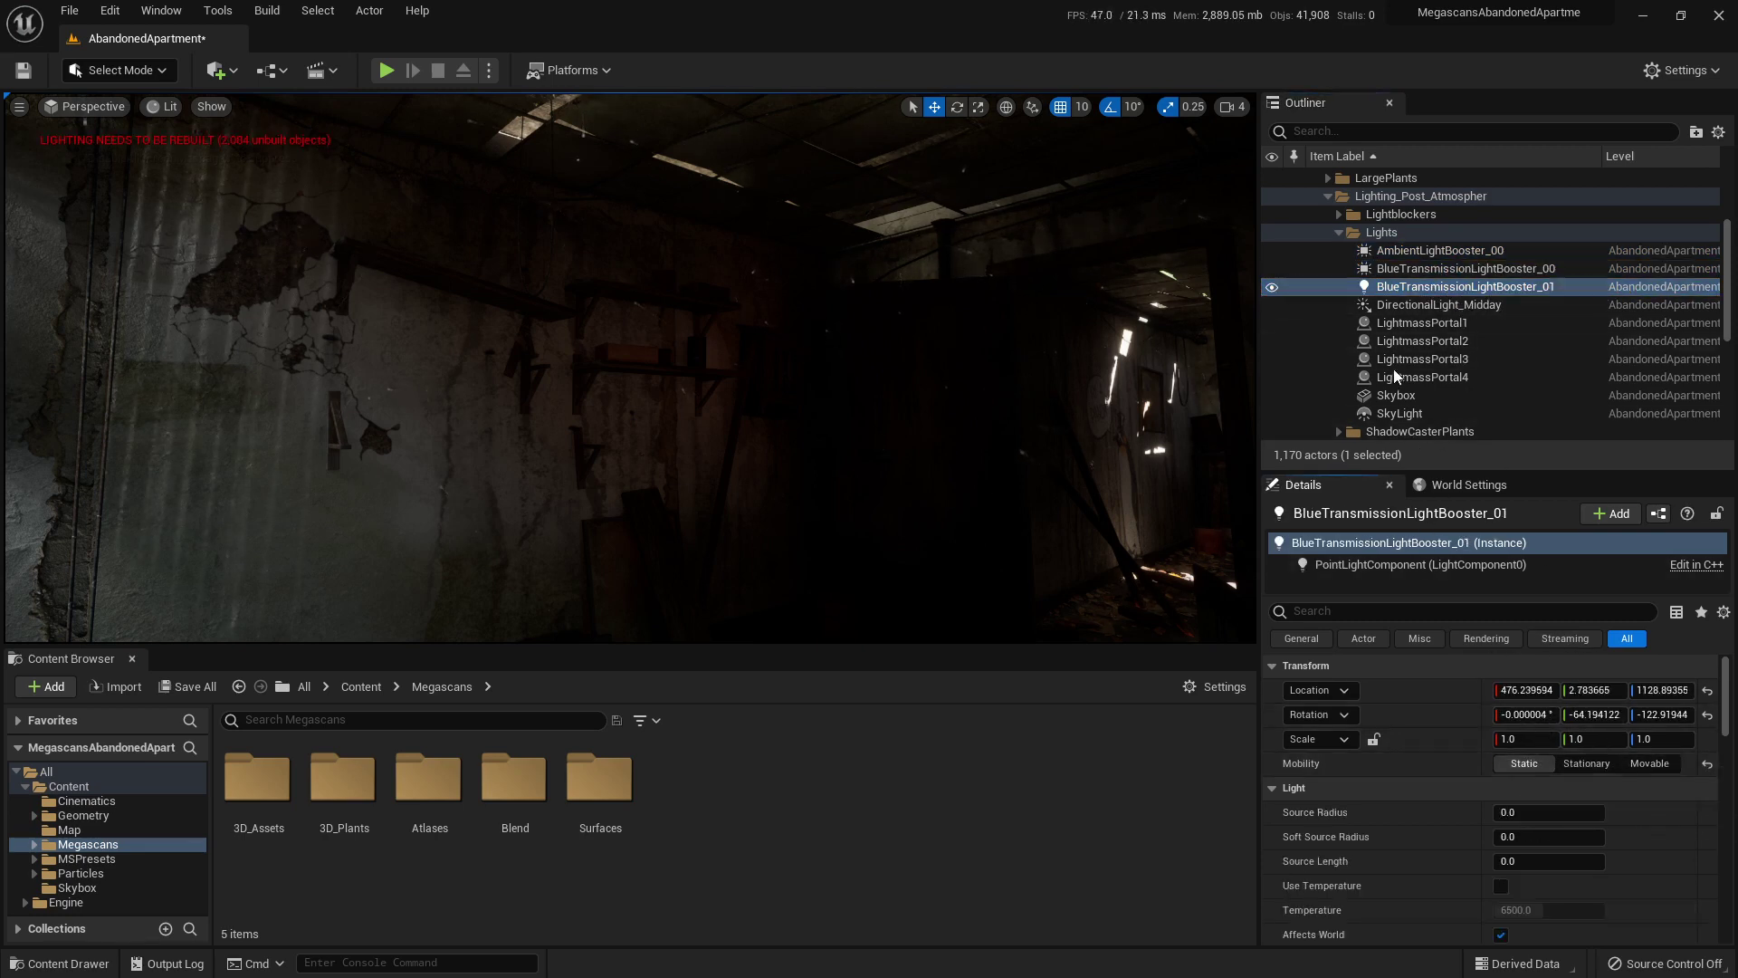
click(1449, 306)
click(1524, 763)
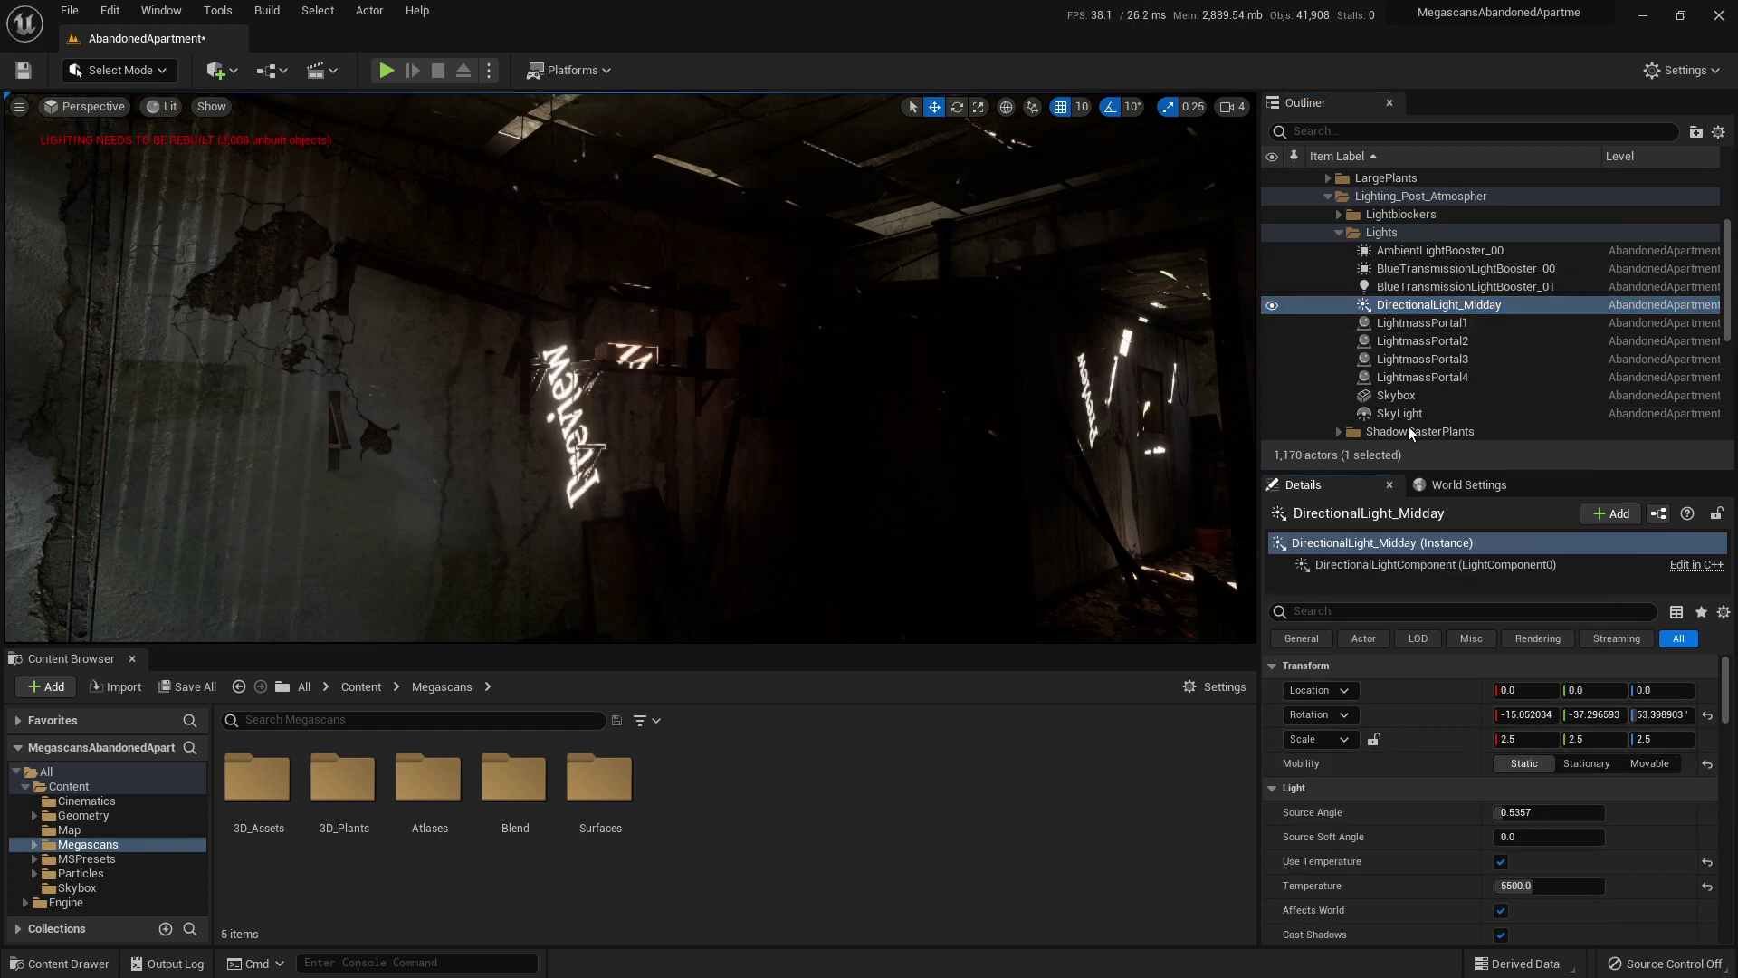
click(1397, 413)
click(1524, 763)
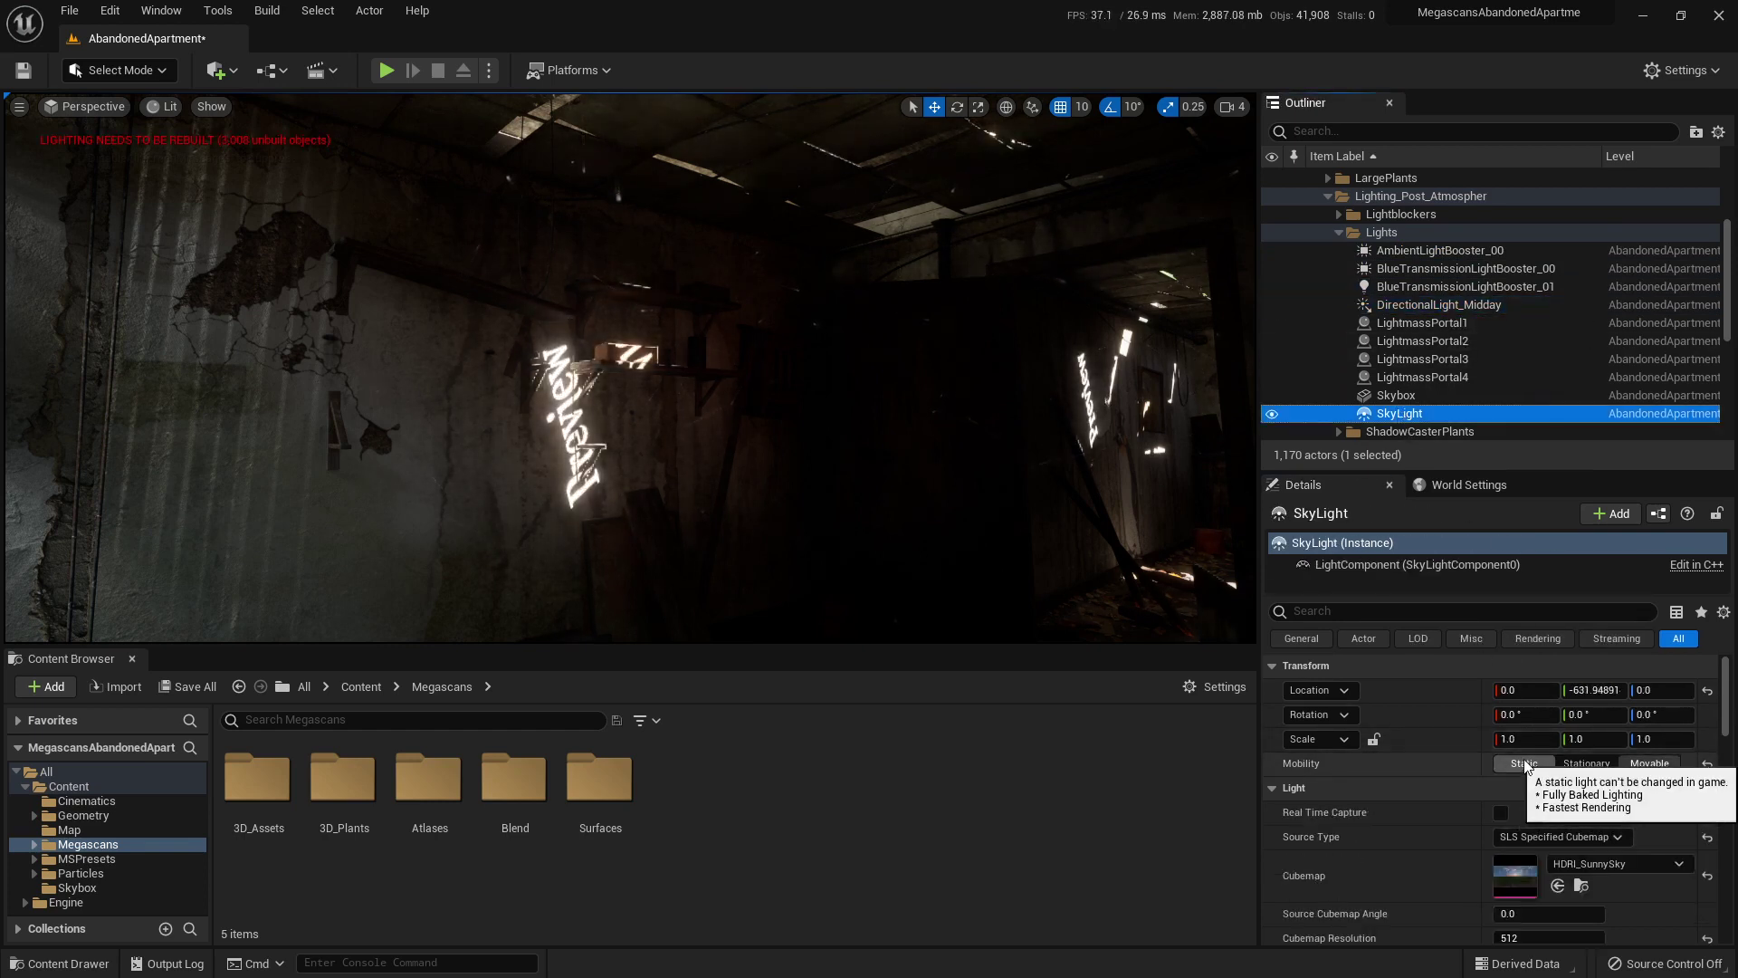
Inspect the overgrown opening with the editor icons shown and check the ambient and blue transmission light boosters.
right_drag(1135, 415, 1135, 416)
right_drag(688, 430, 688, 430)
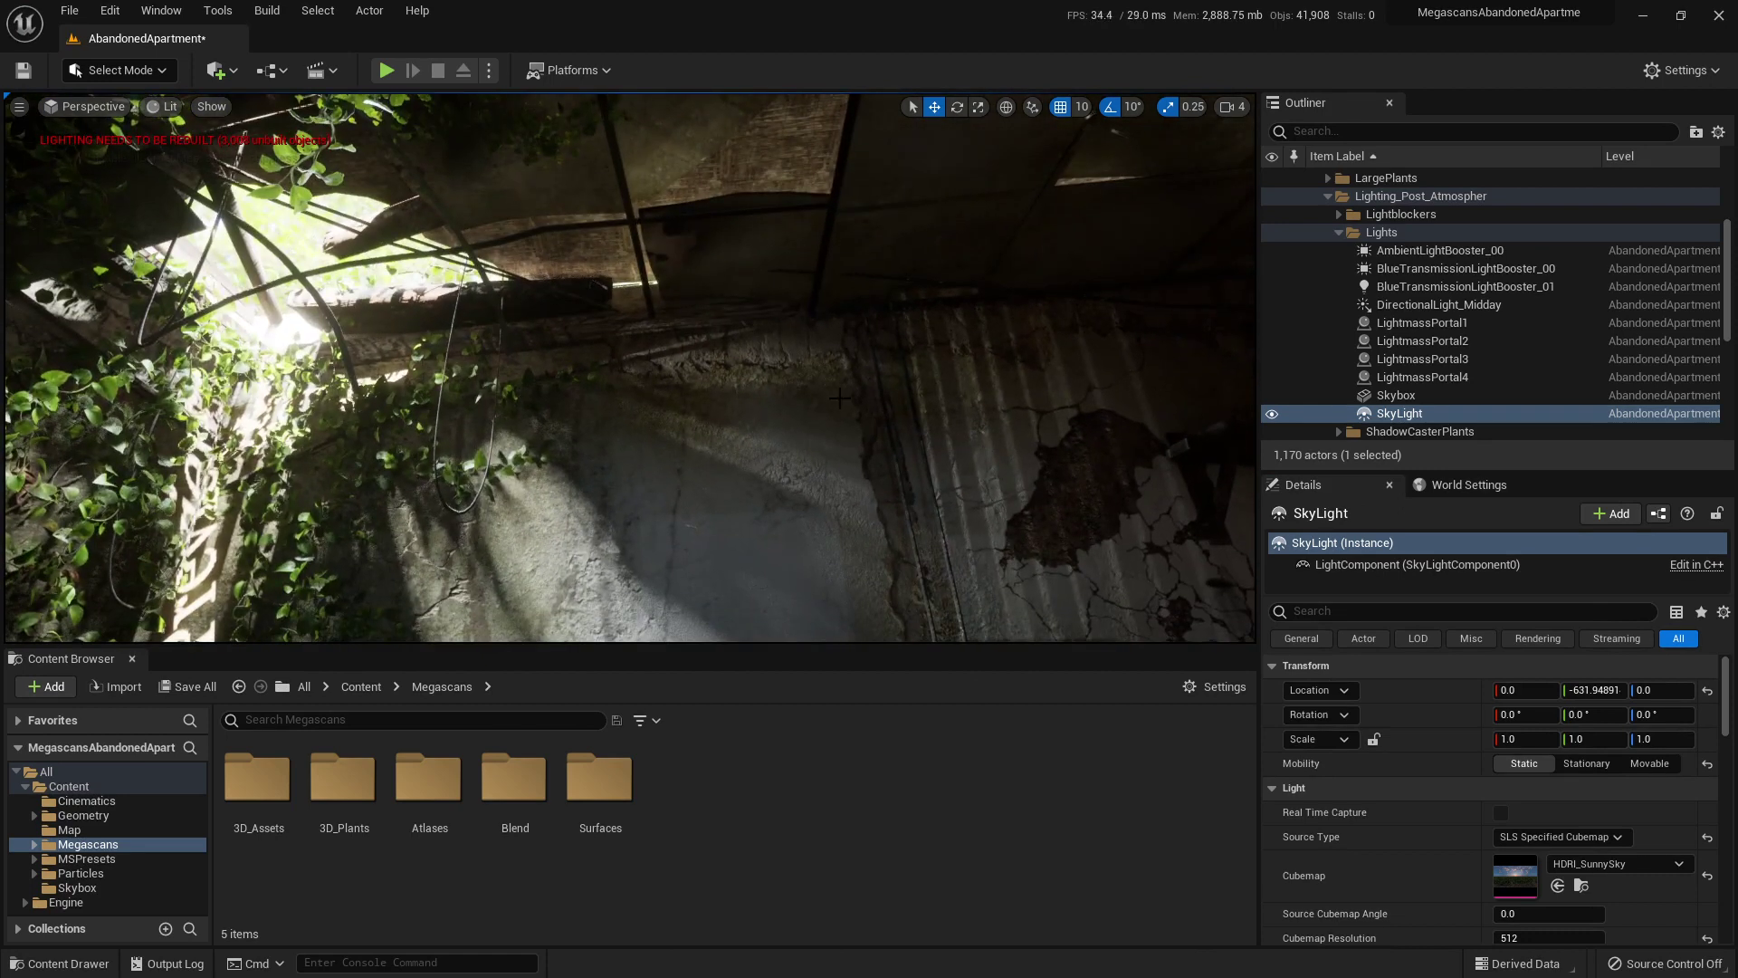
click(1392, 269)
right_drag(760, 407, 760, 405)
key(g)
key(e)
click(1418, 253)
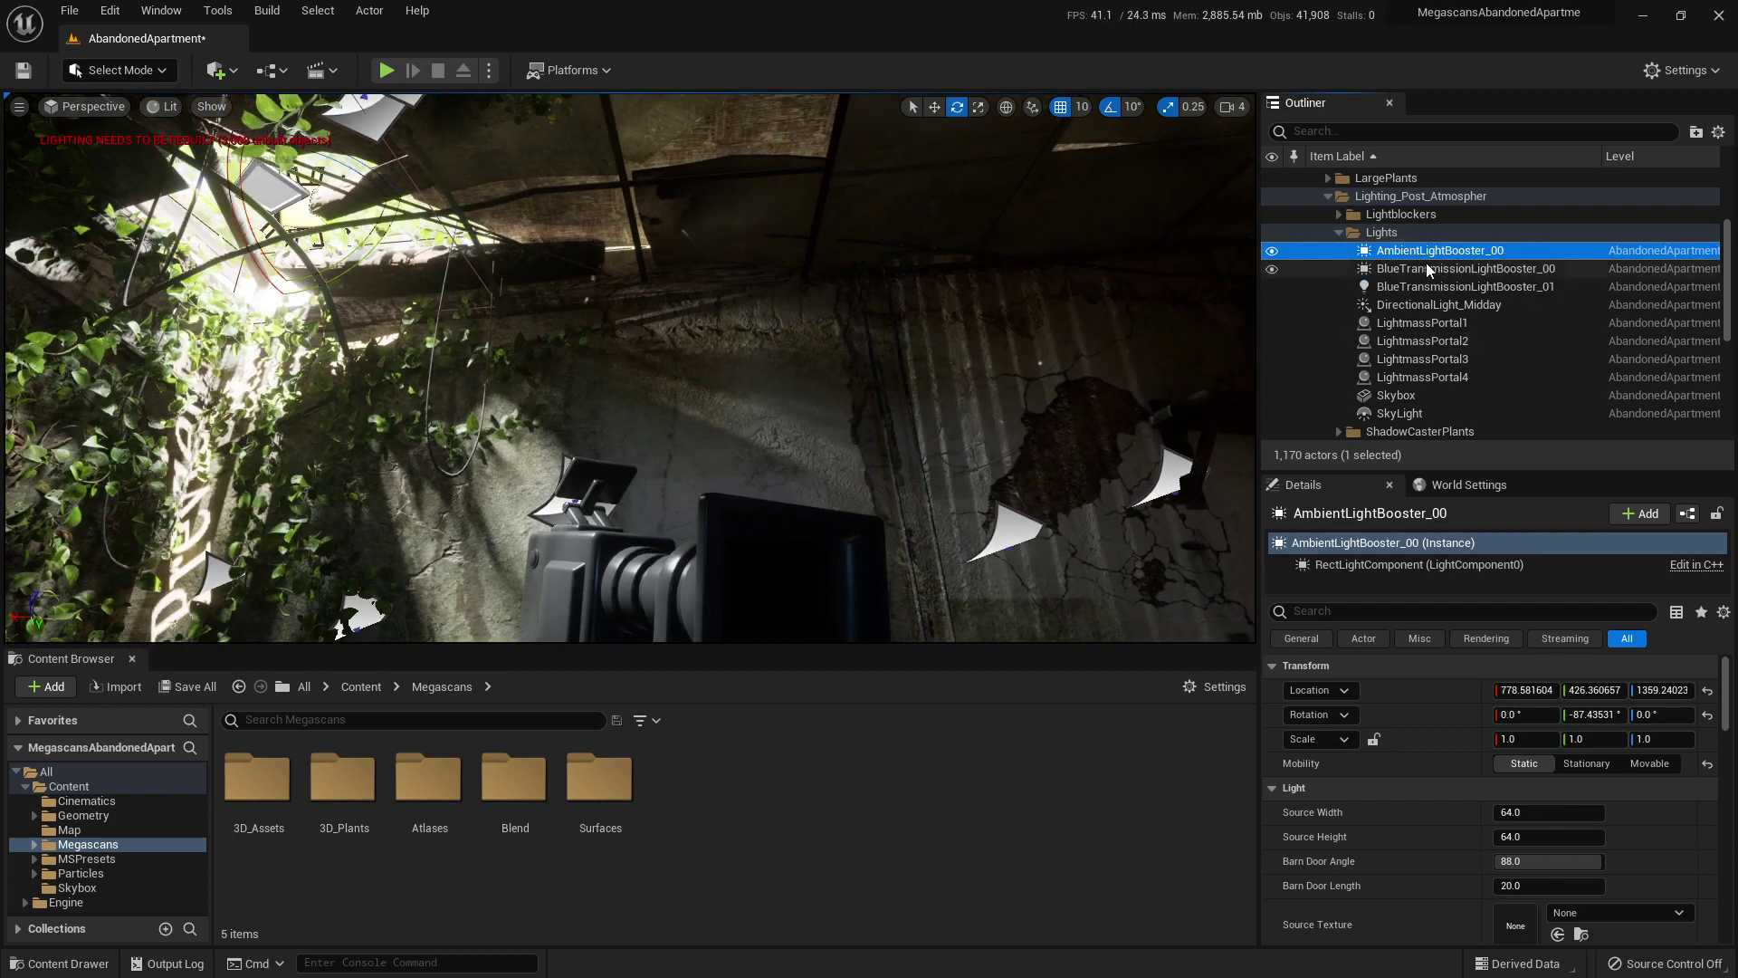
click(1427, 265)
click(1429, 239)
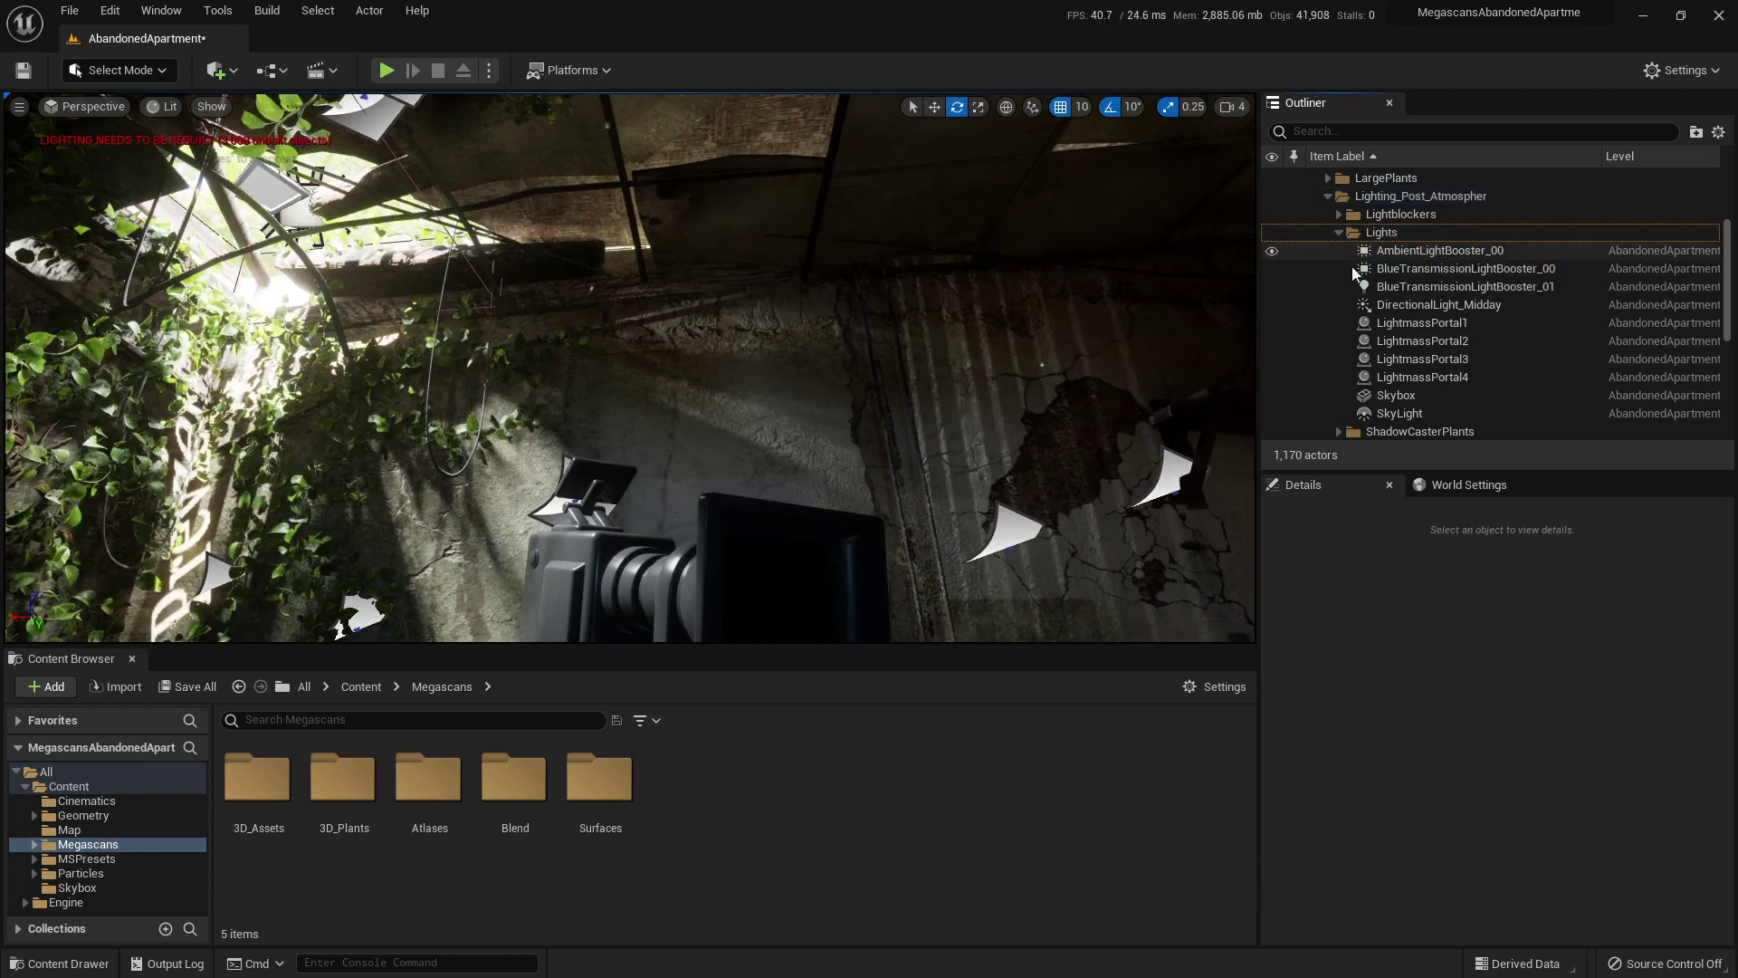
Move AmbientLightBooster_00 to a Y location of about 416.36 and save the level.
click(1401, 252)
right_drag(483, 315, 440, 321)
key(w)
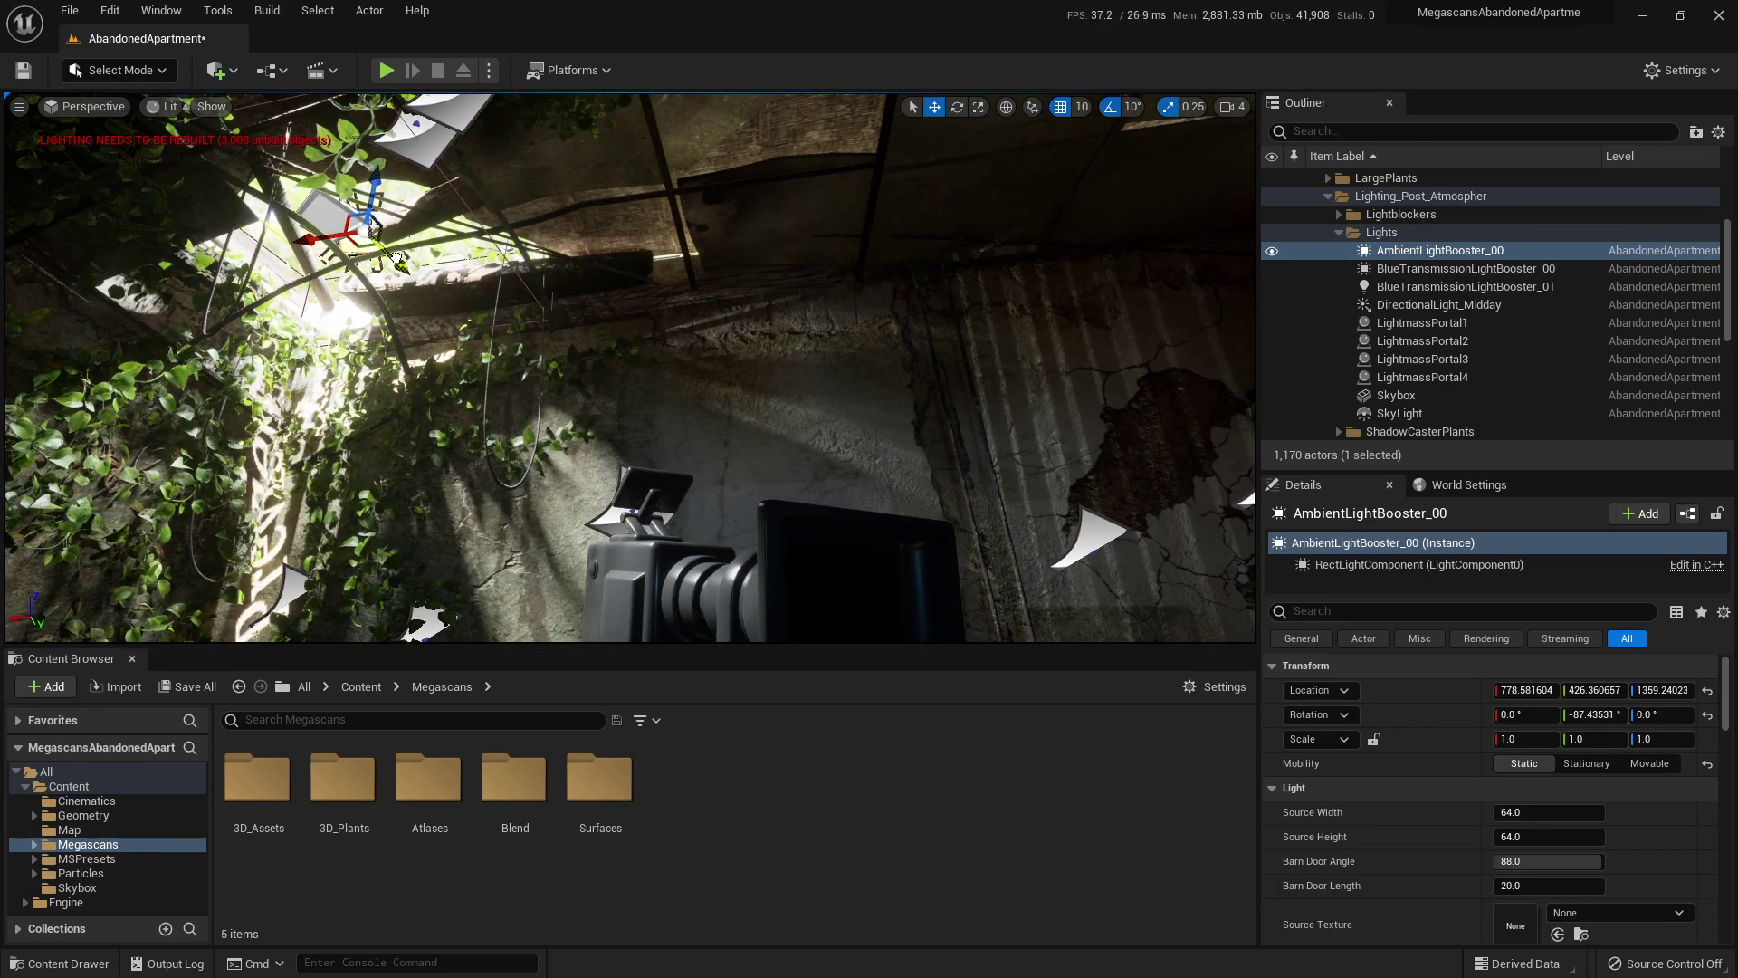
drag(397, 258, 391, 251)
right_drag(728, 395, 945, 455)
key(ctrl+s)
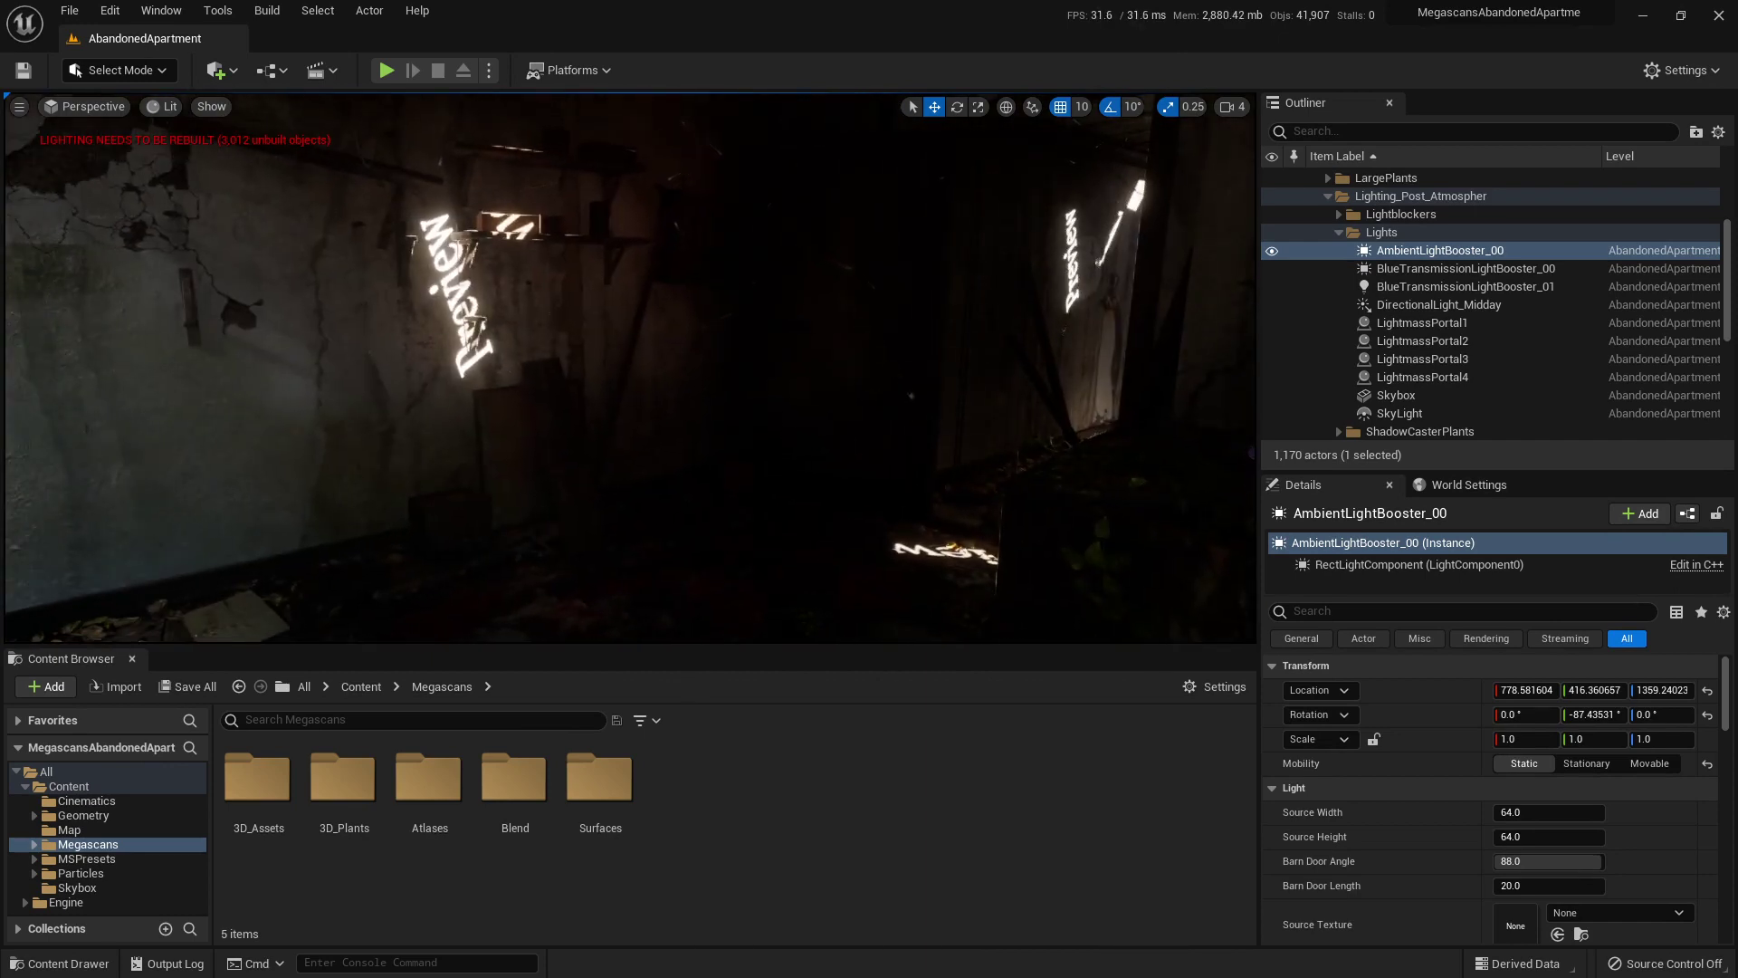
Look around the unbuilt room's lighting and check the build commands for GPU Lightmass.
right_drag(630, 369, 849, 441)
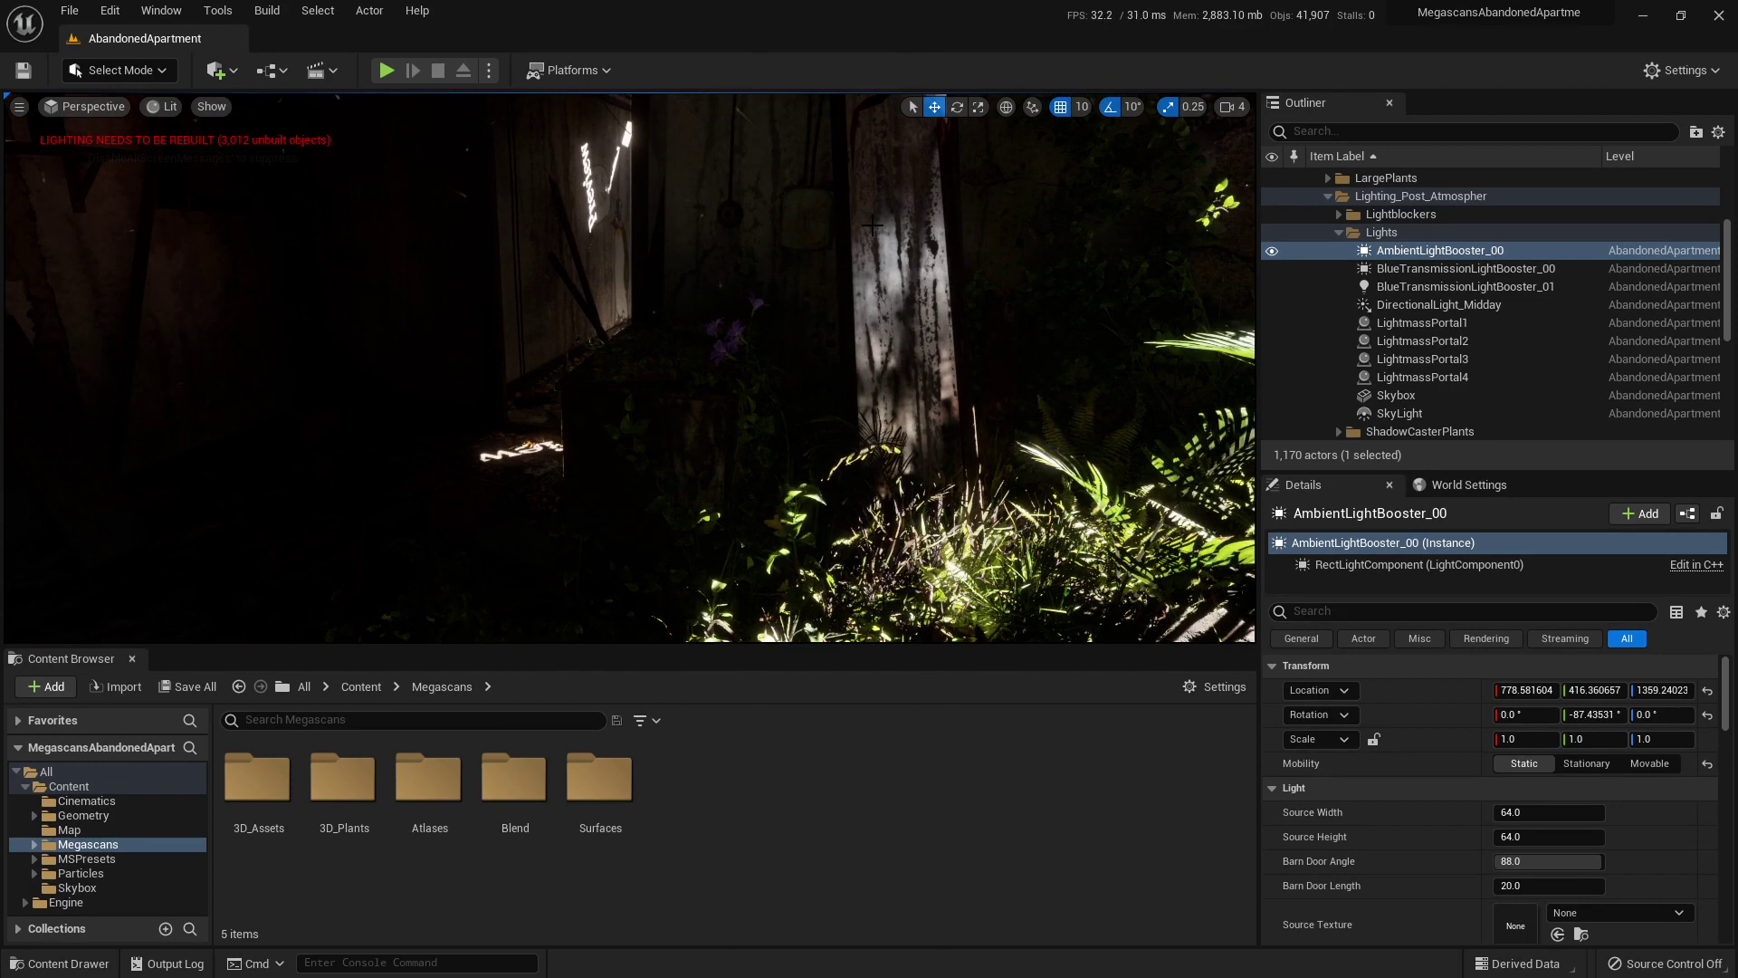
right_drag(849, 442, 715, 444)
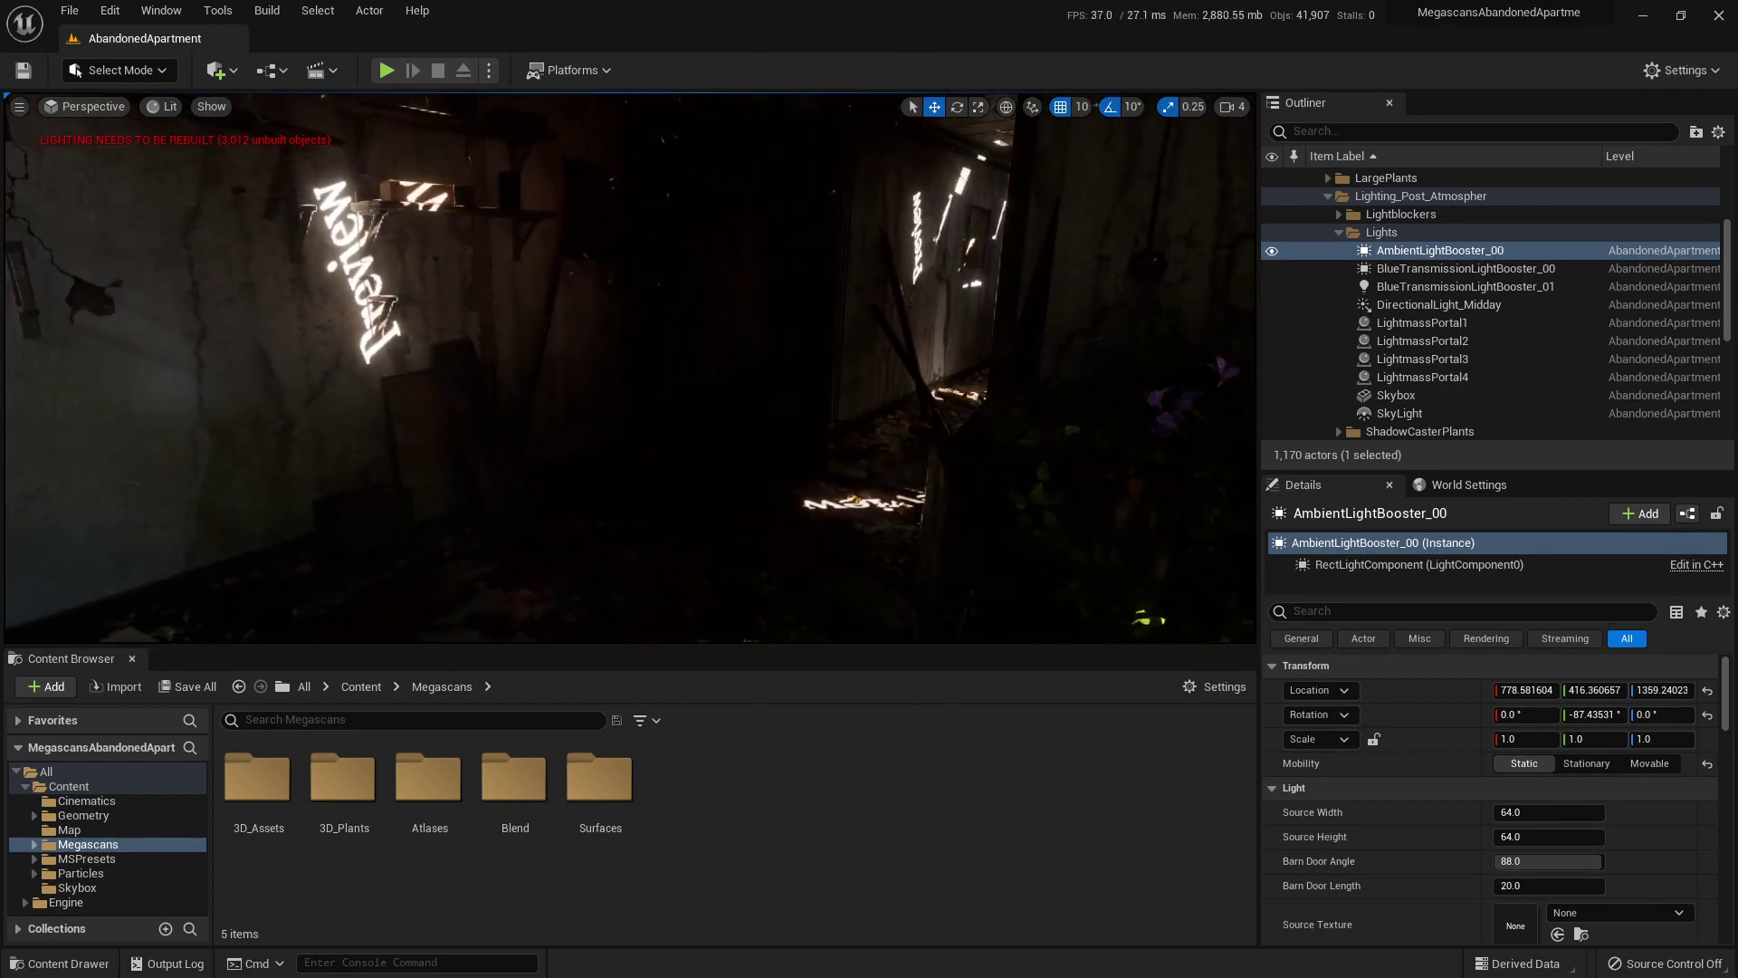
right_drag(715, 444, 688, 421)
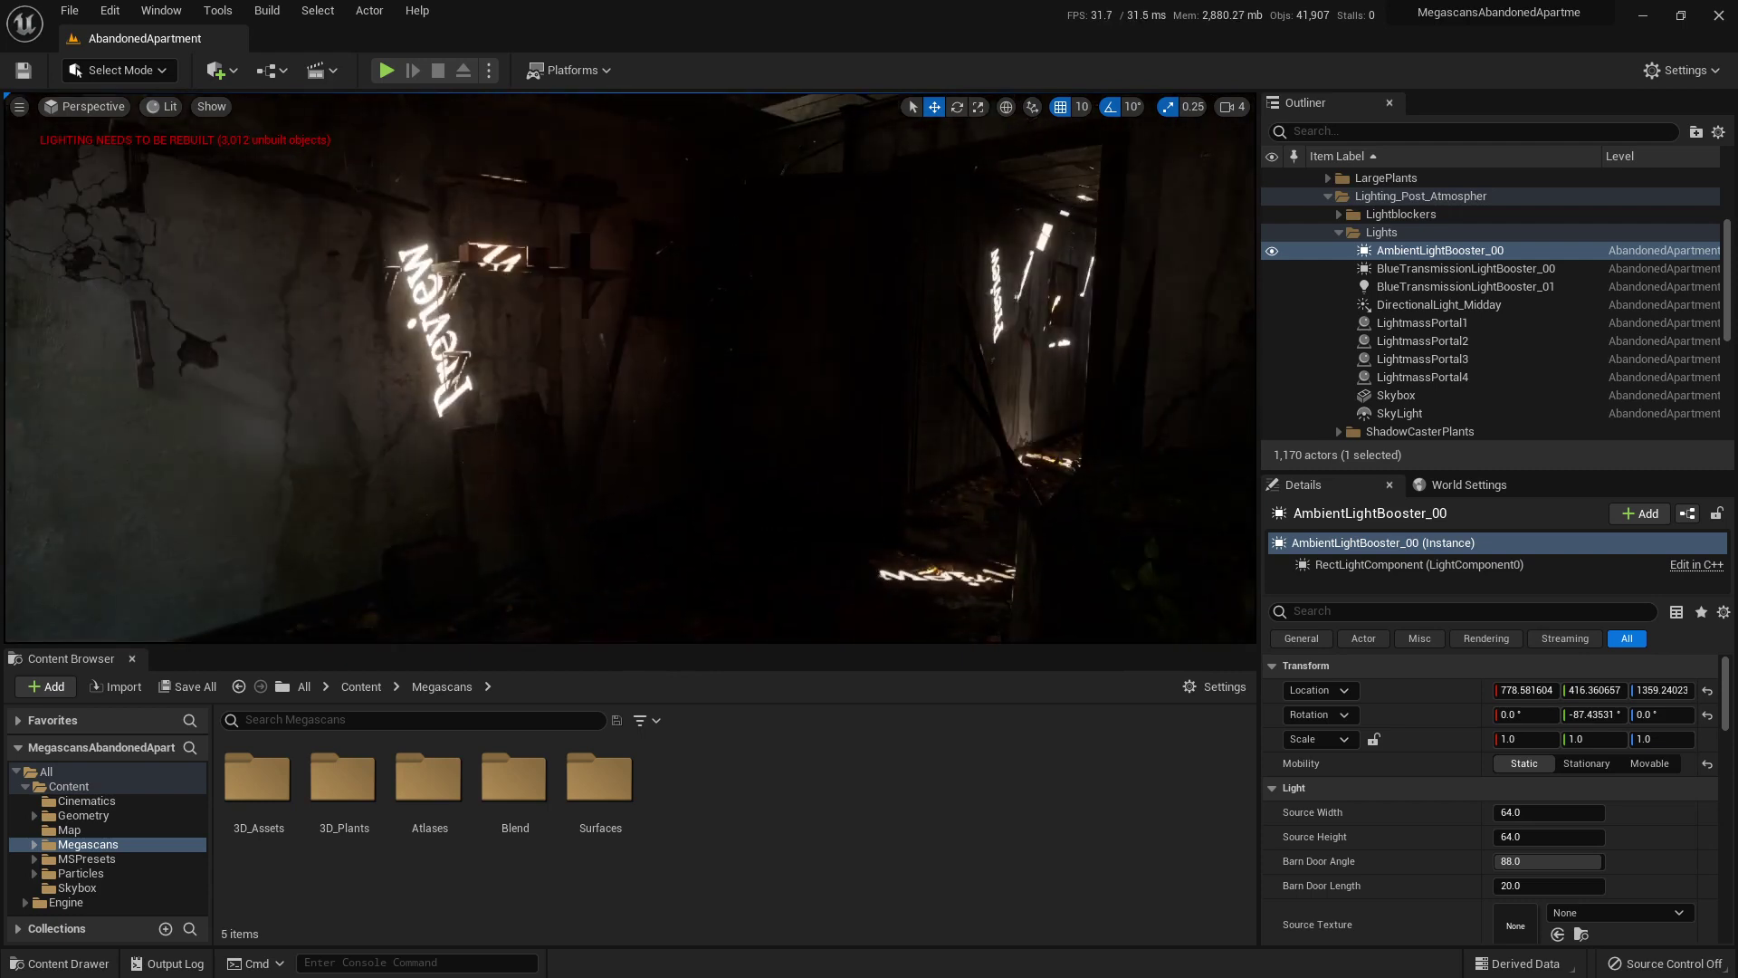
click(268, 11)
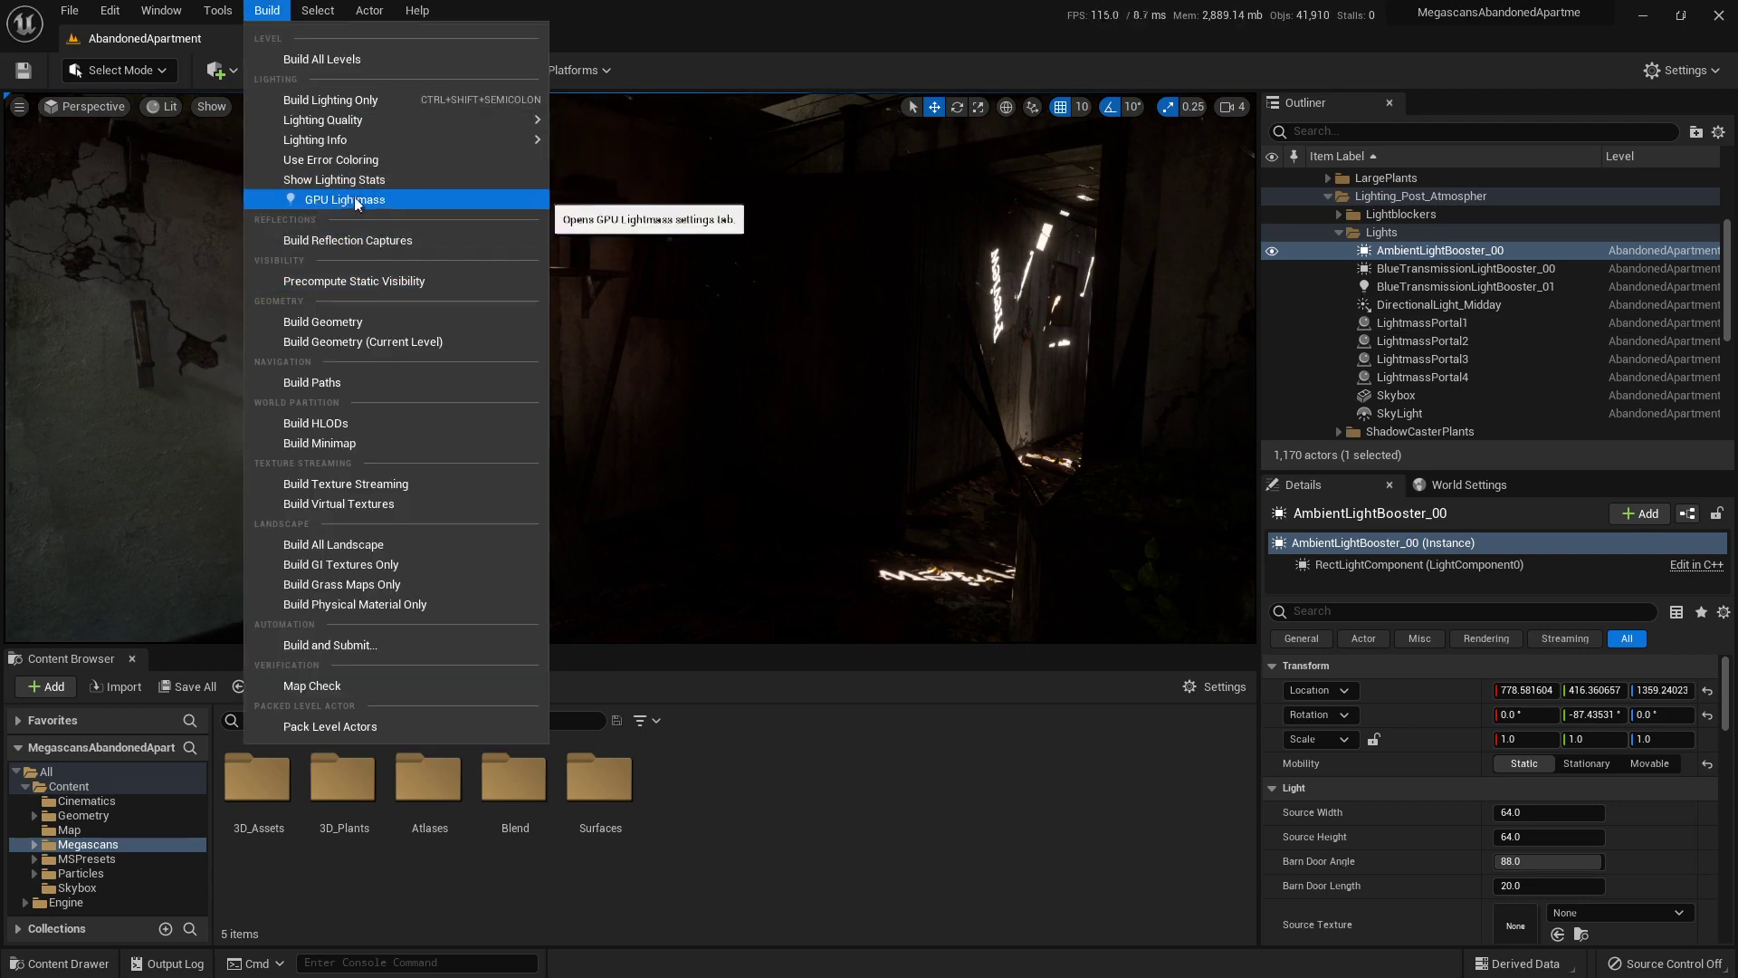
Search the project's plugins for "gpu l", check whether GPU Lightmass is enabled and close the Plugins window.
click(118, 16)
click(217, 301)
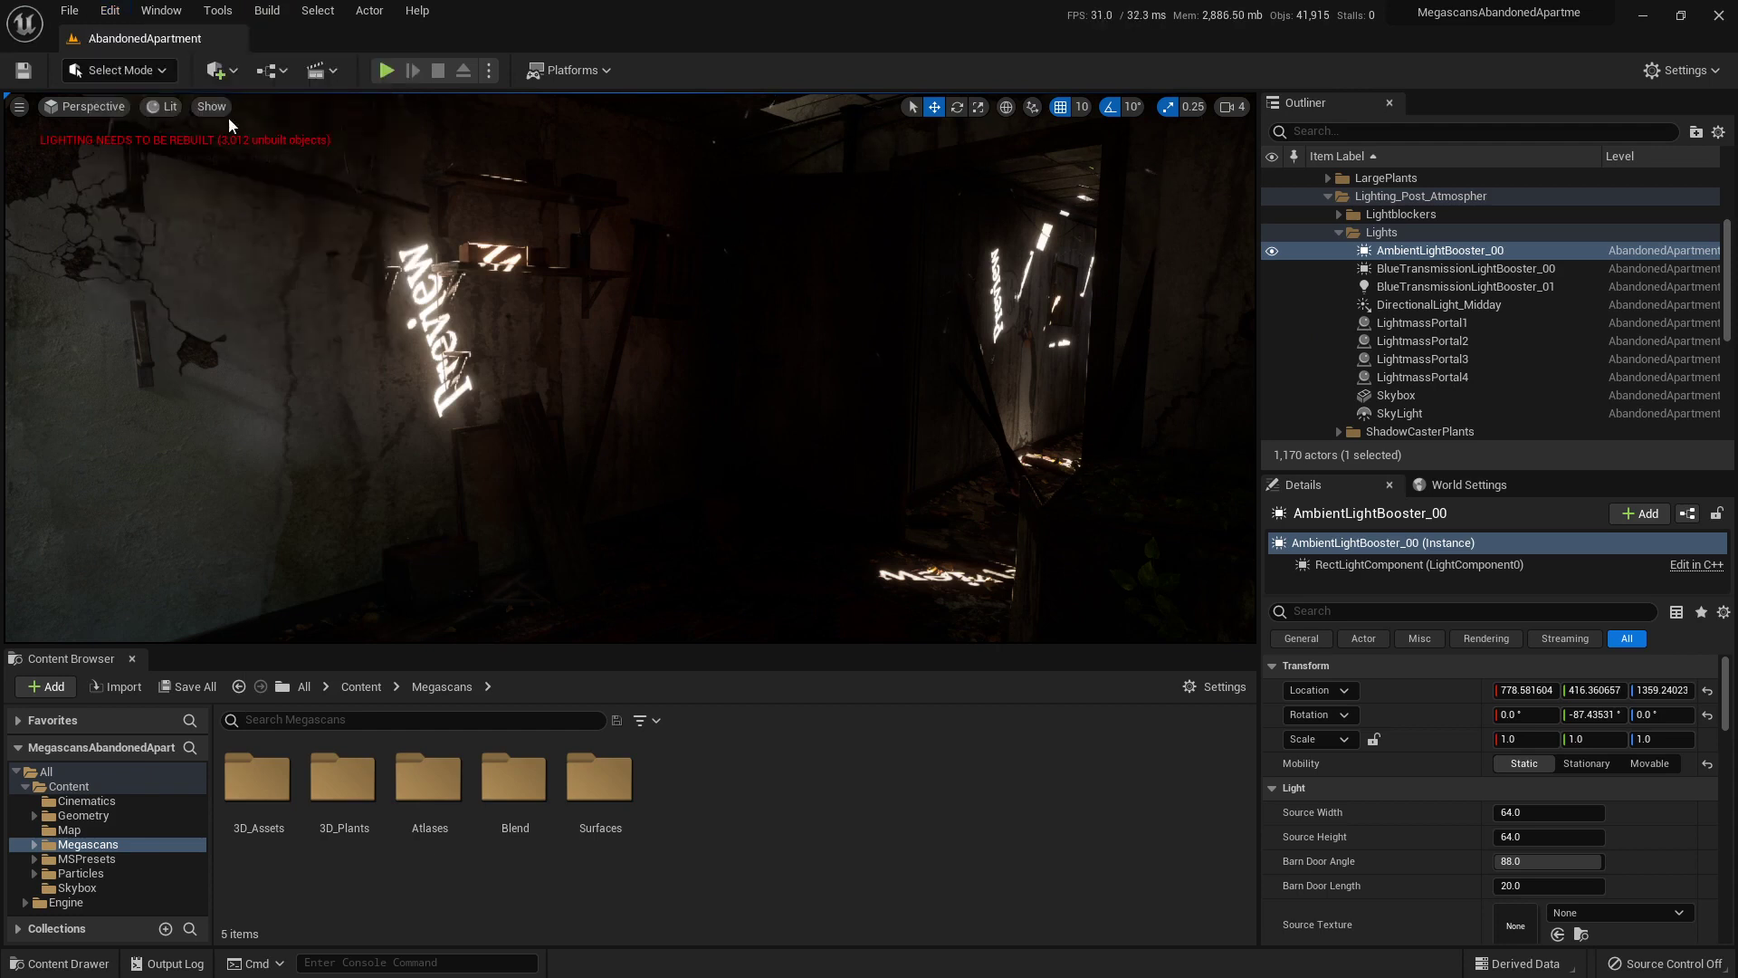
click(110, 10)
right_drag(579, 362, 647, 389)
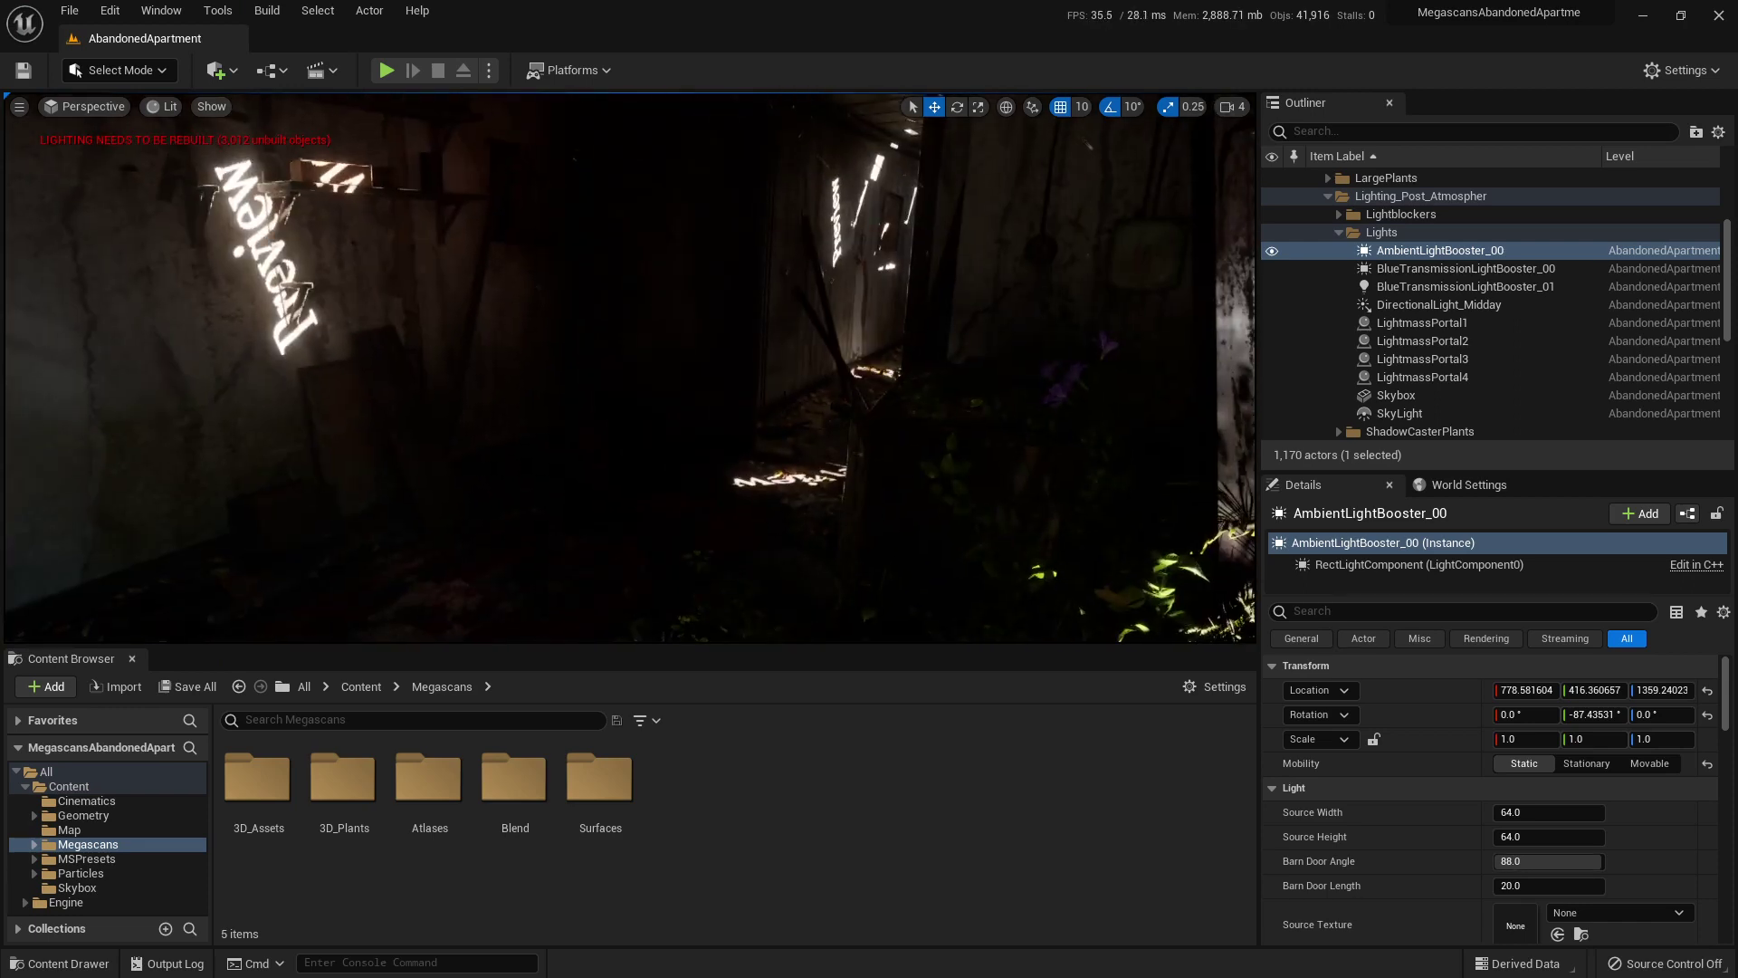
click(110, 10)
click(218, 301)
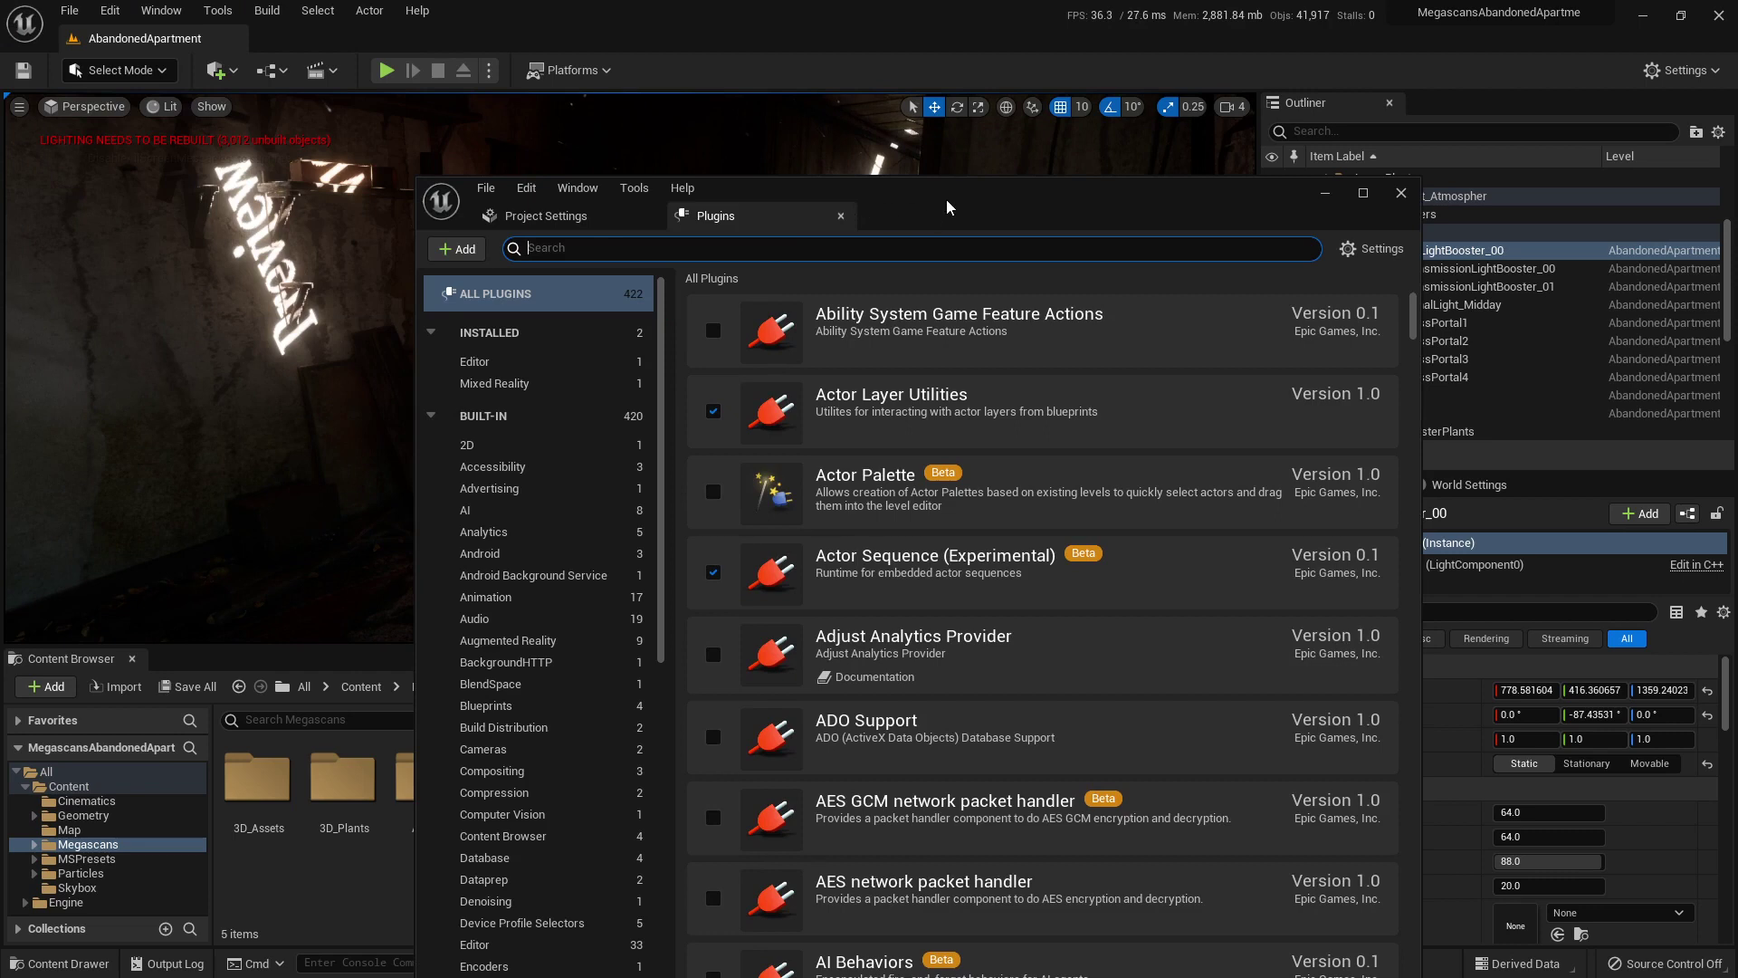
drag(946, 210, 935, 172)
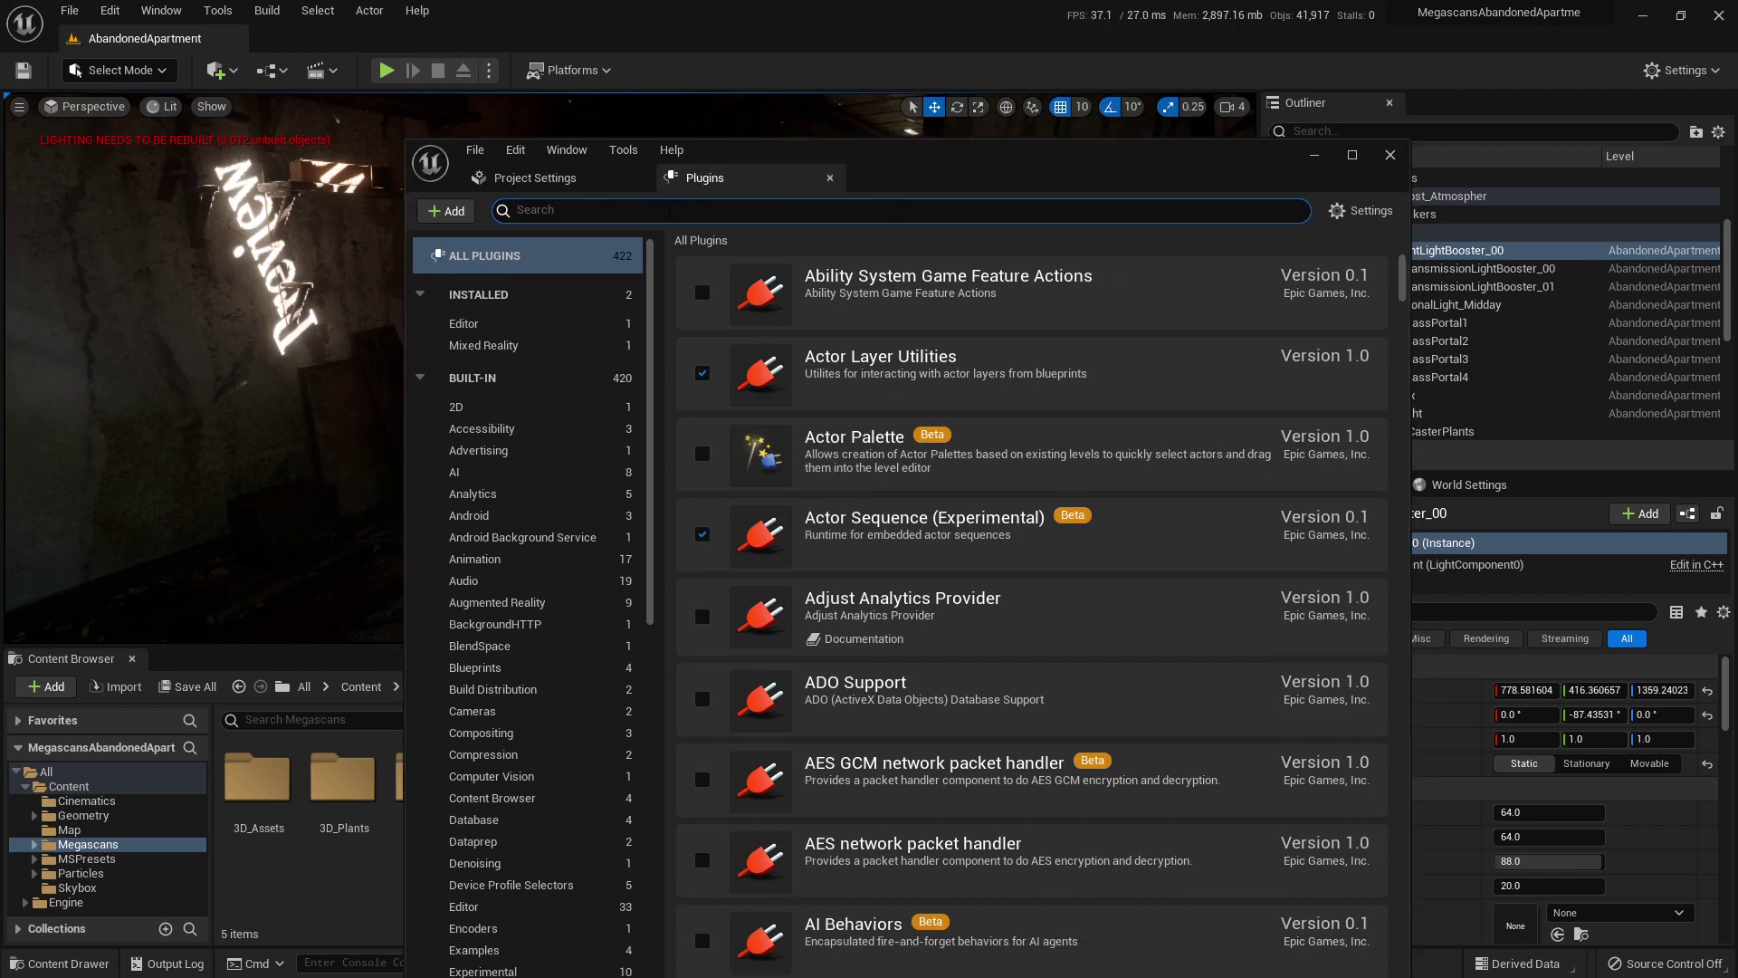
text(gpu l)
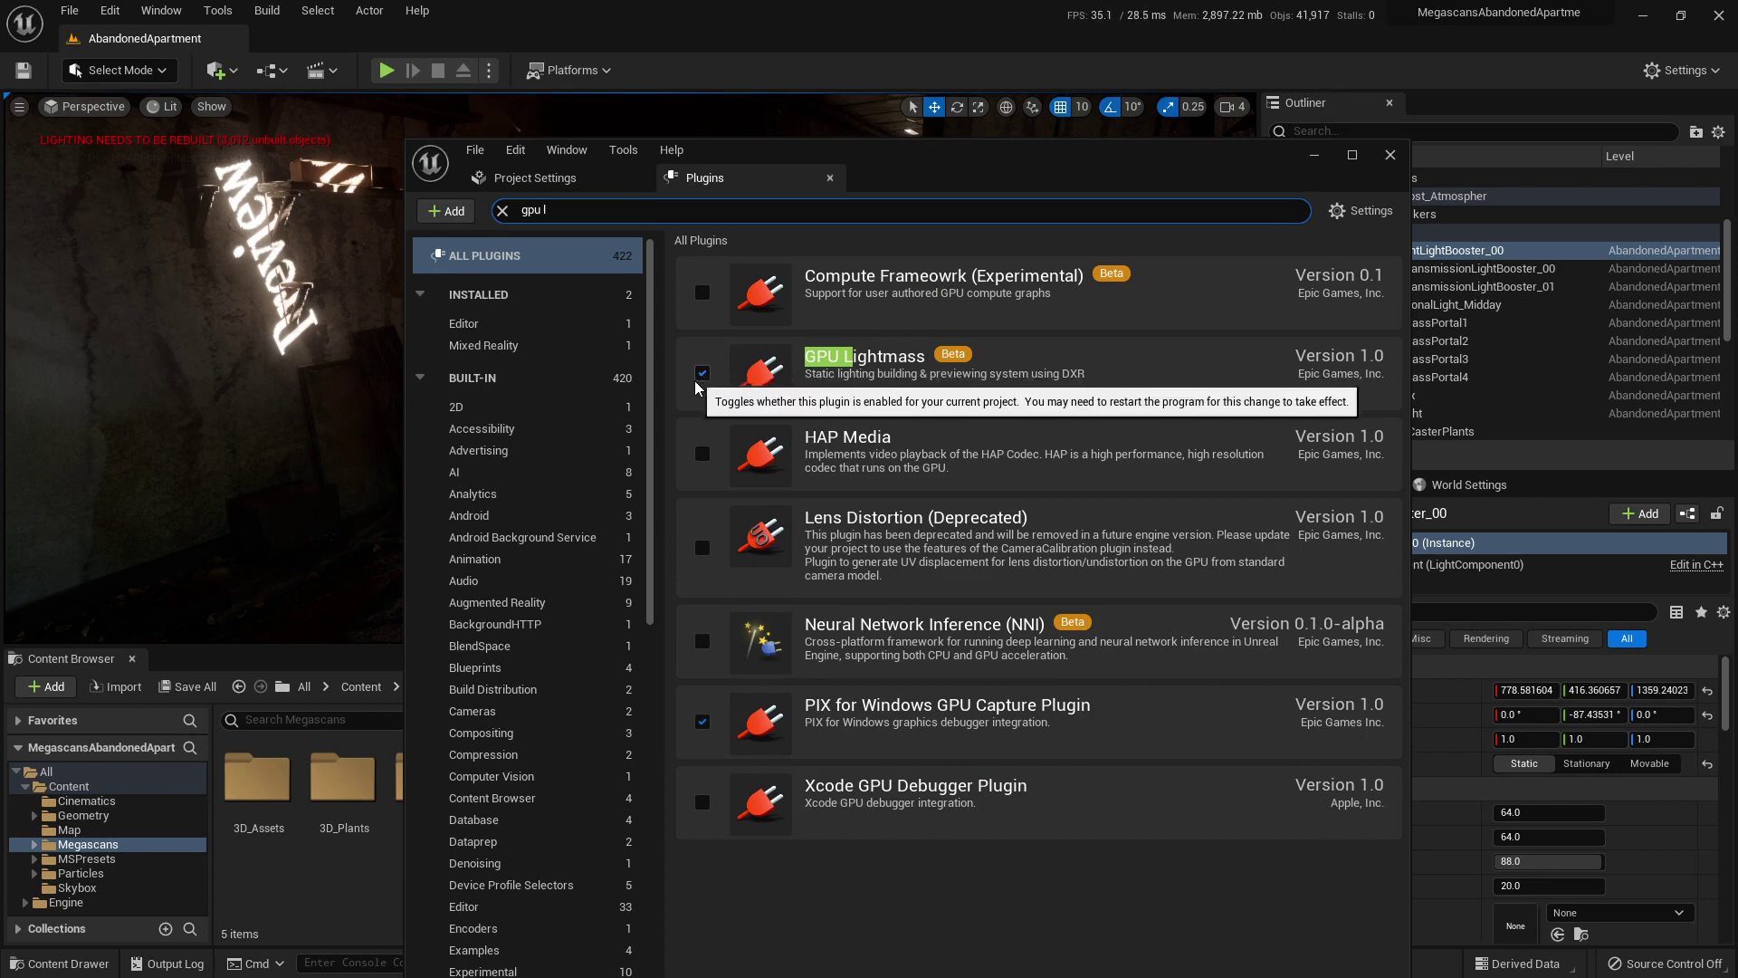
click(1409, 165)
Find the GPU Lightmass build option again and inspect the lighting on the room's plants, doorway and walls.
click(108, 10)
click(107, 11)
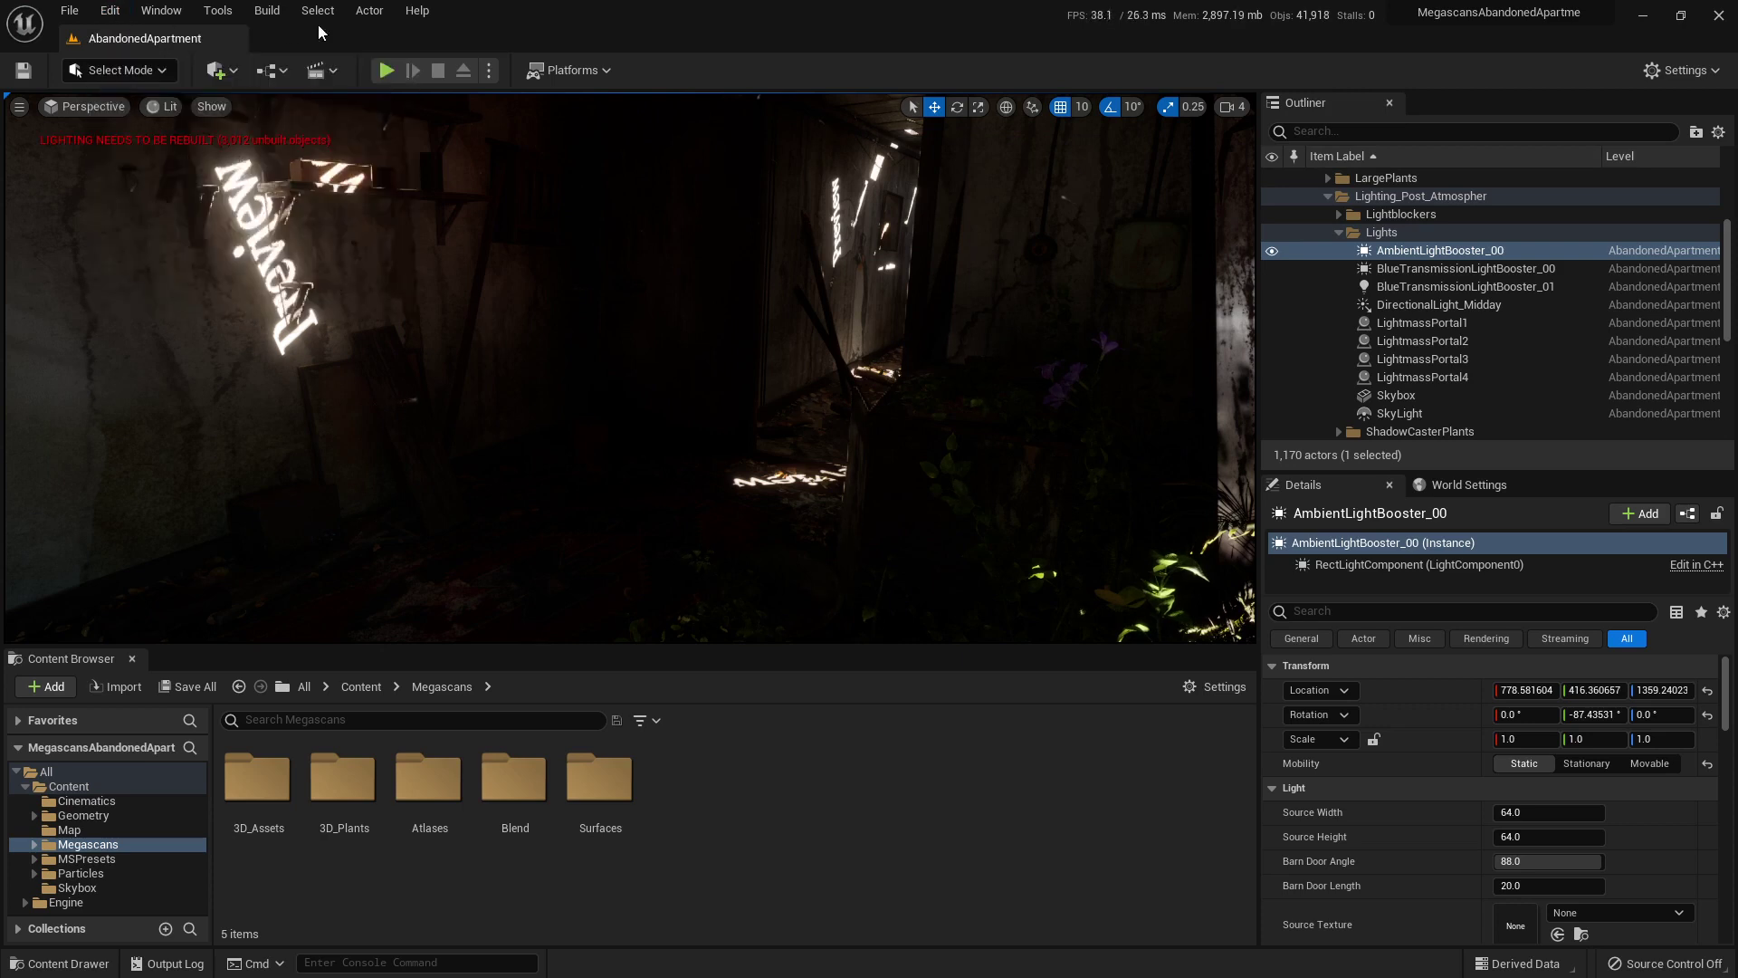
click(269, 12)
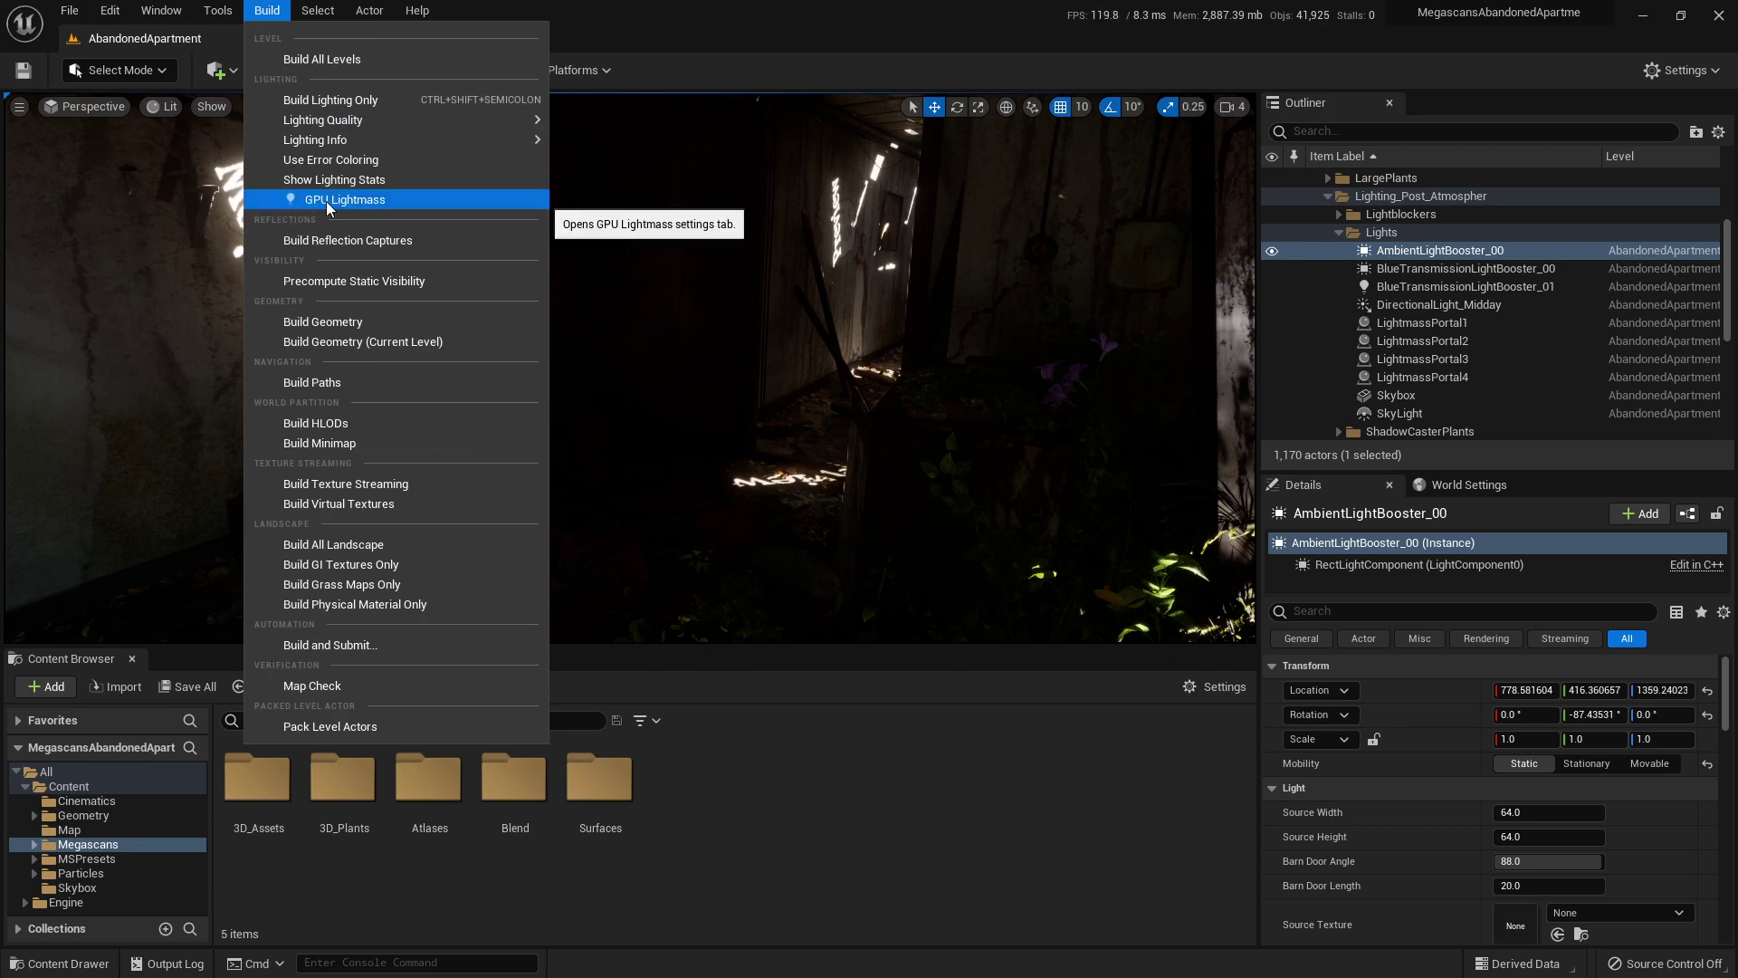
right_drag(837, 378, 959, 375)
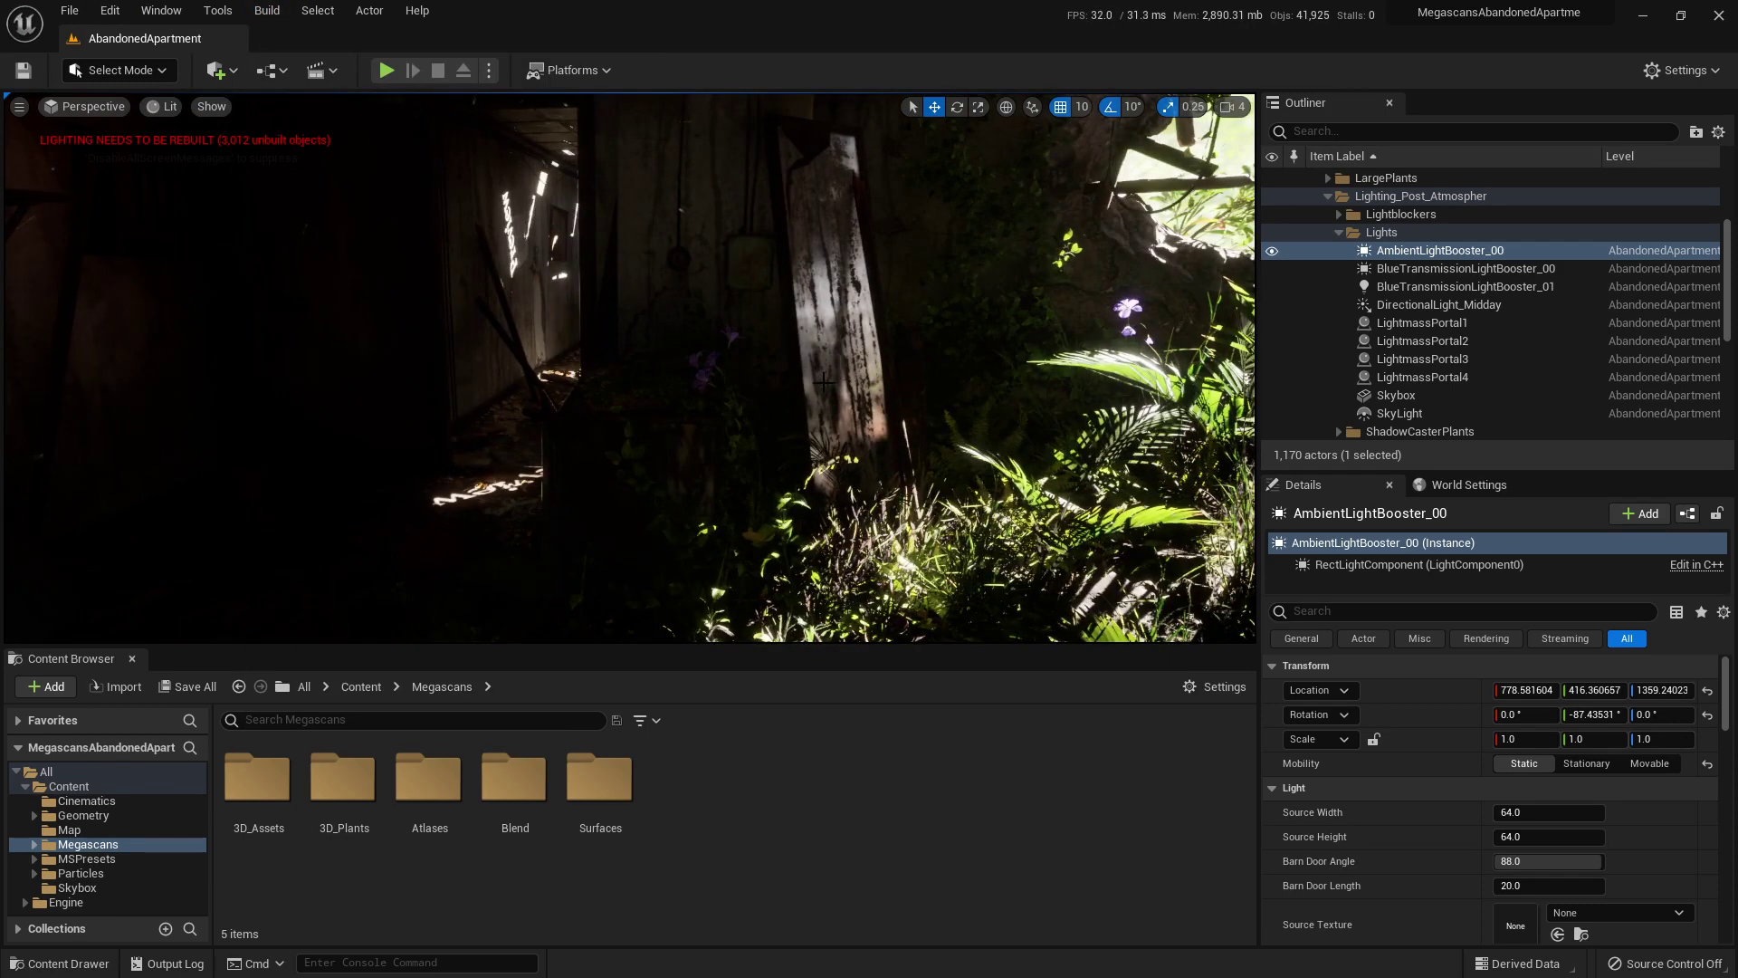
mouse_move(960, 375)
right_down()
mouse_move(823, 373)
mouse_move(842, 330)
mouse_move(1041, 348)
mouse_move(987, 385)
right_up()
right_drag(835, 378, 836, 379)
right_drag(1141, 386, 1142, 386)
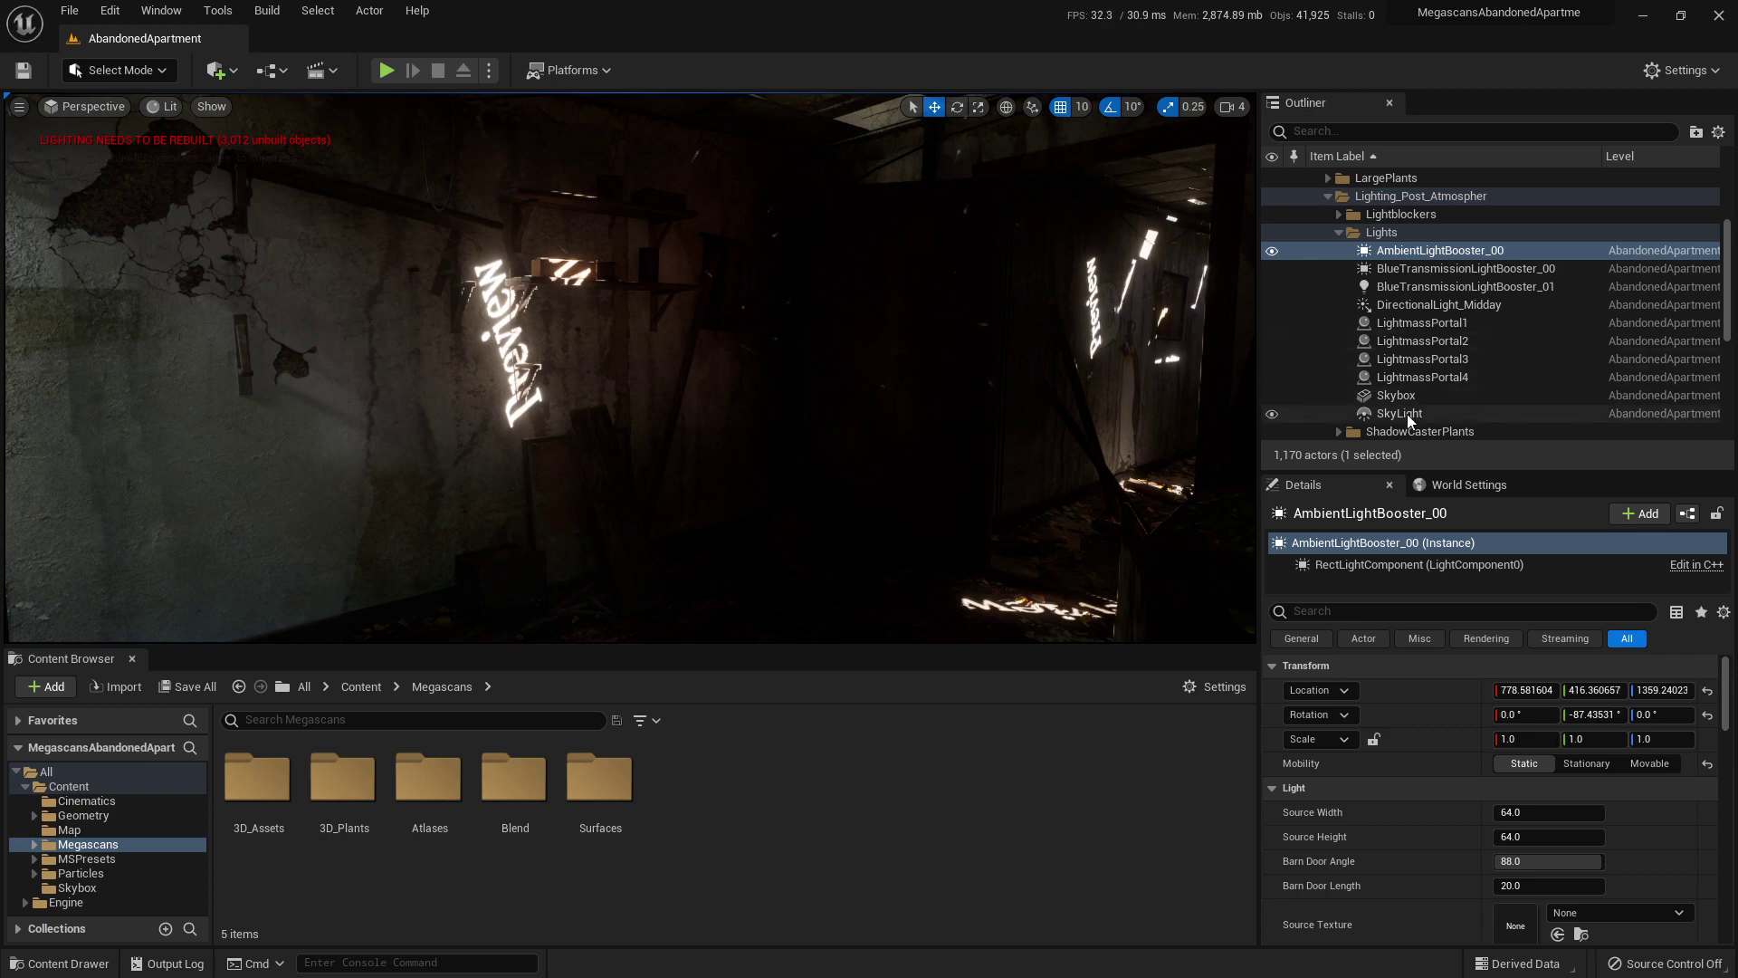
Set the PostProcessVolume's Global Illumination method to Standalone Ray Traced (Deprecated).
scroll(1433, 354, down, 5)
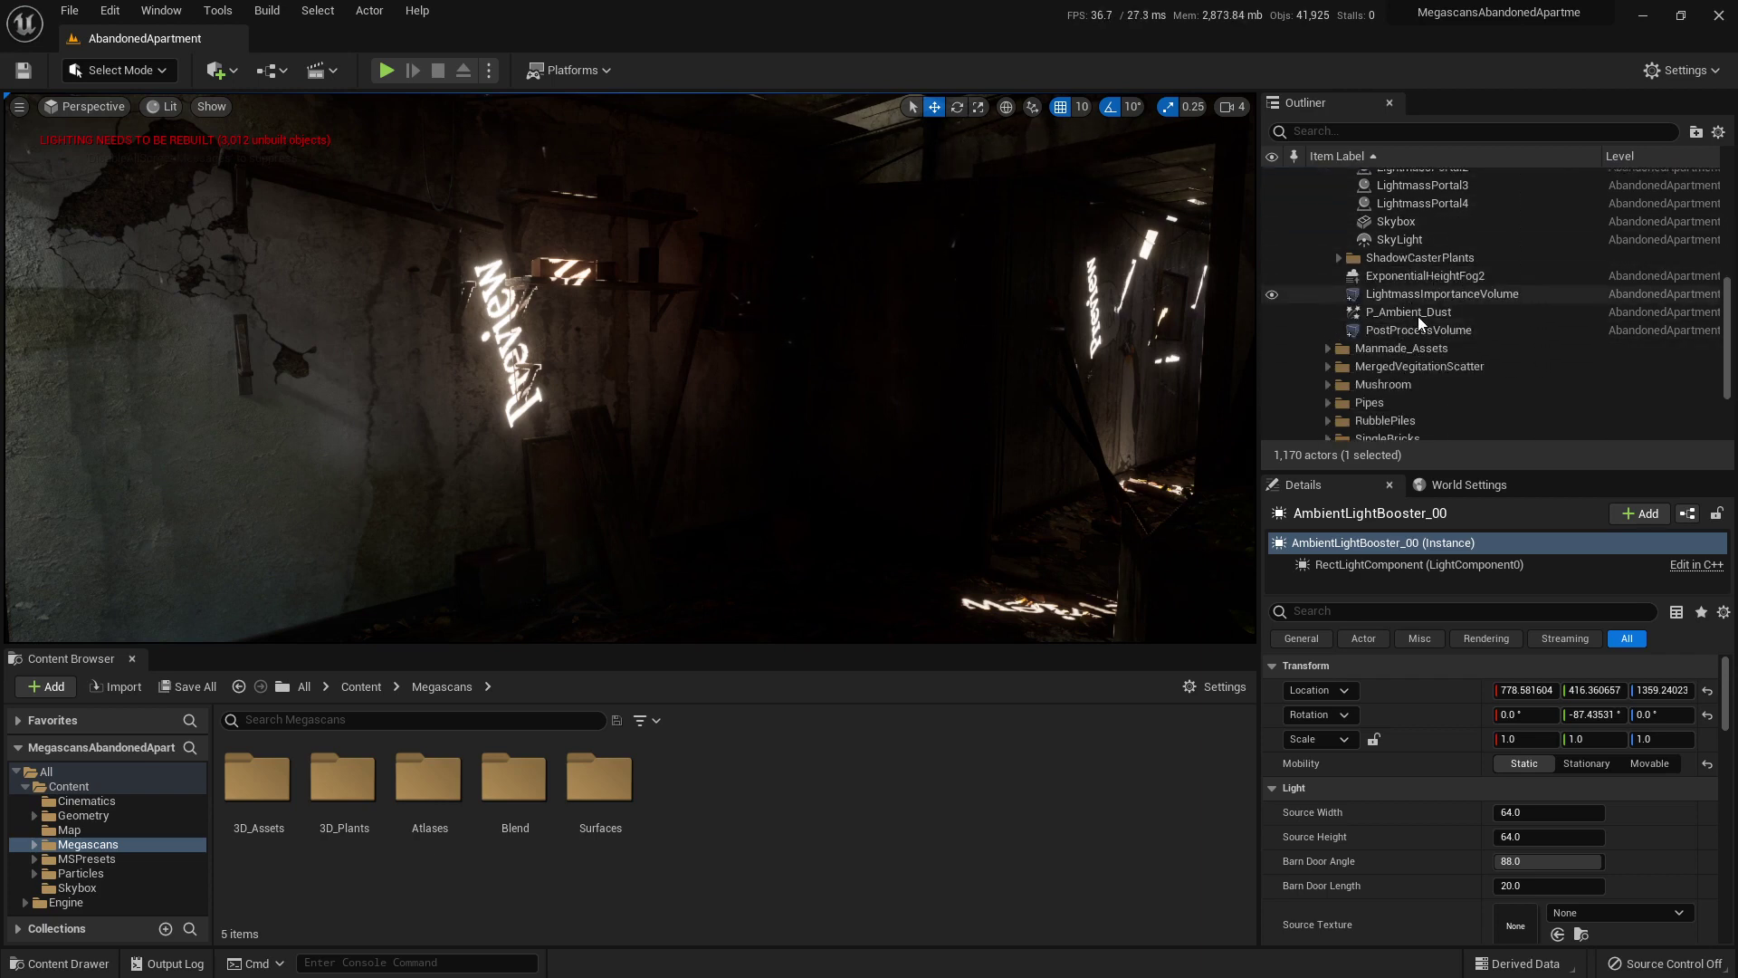
click(1419, 331)
scroll(1432, 778, down, 10)
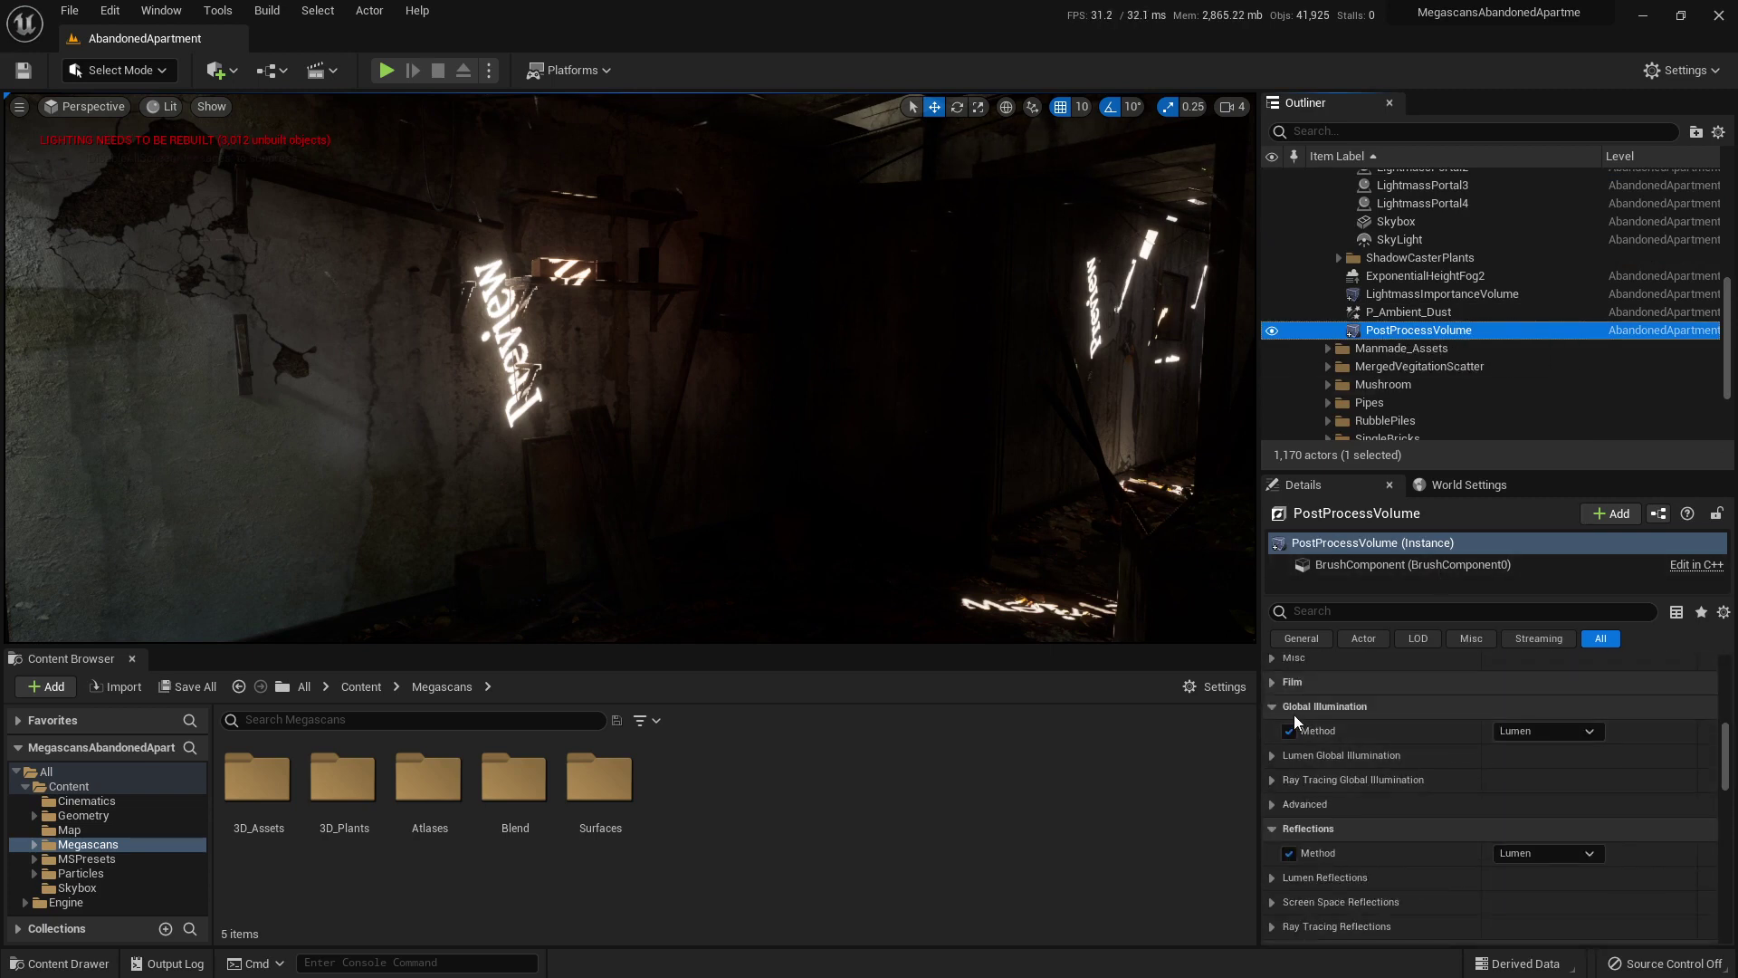
click(1551, 731)
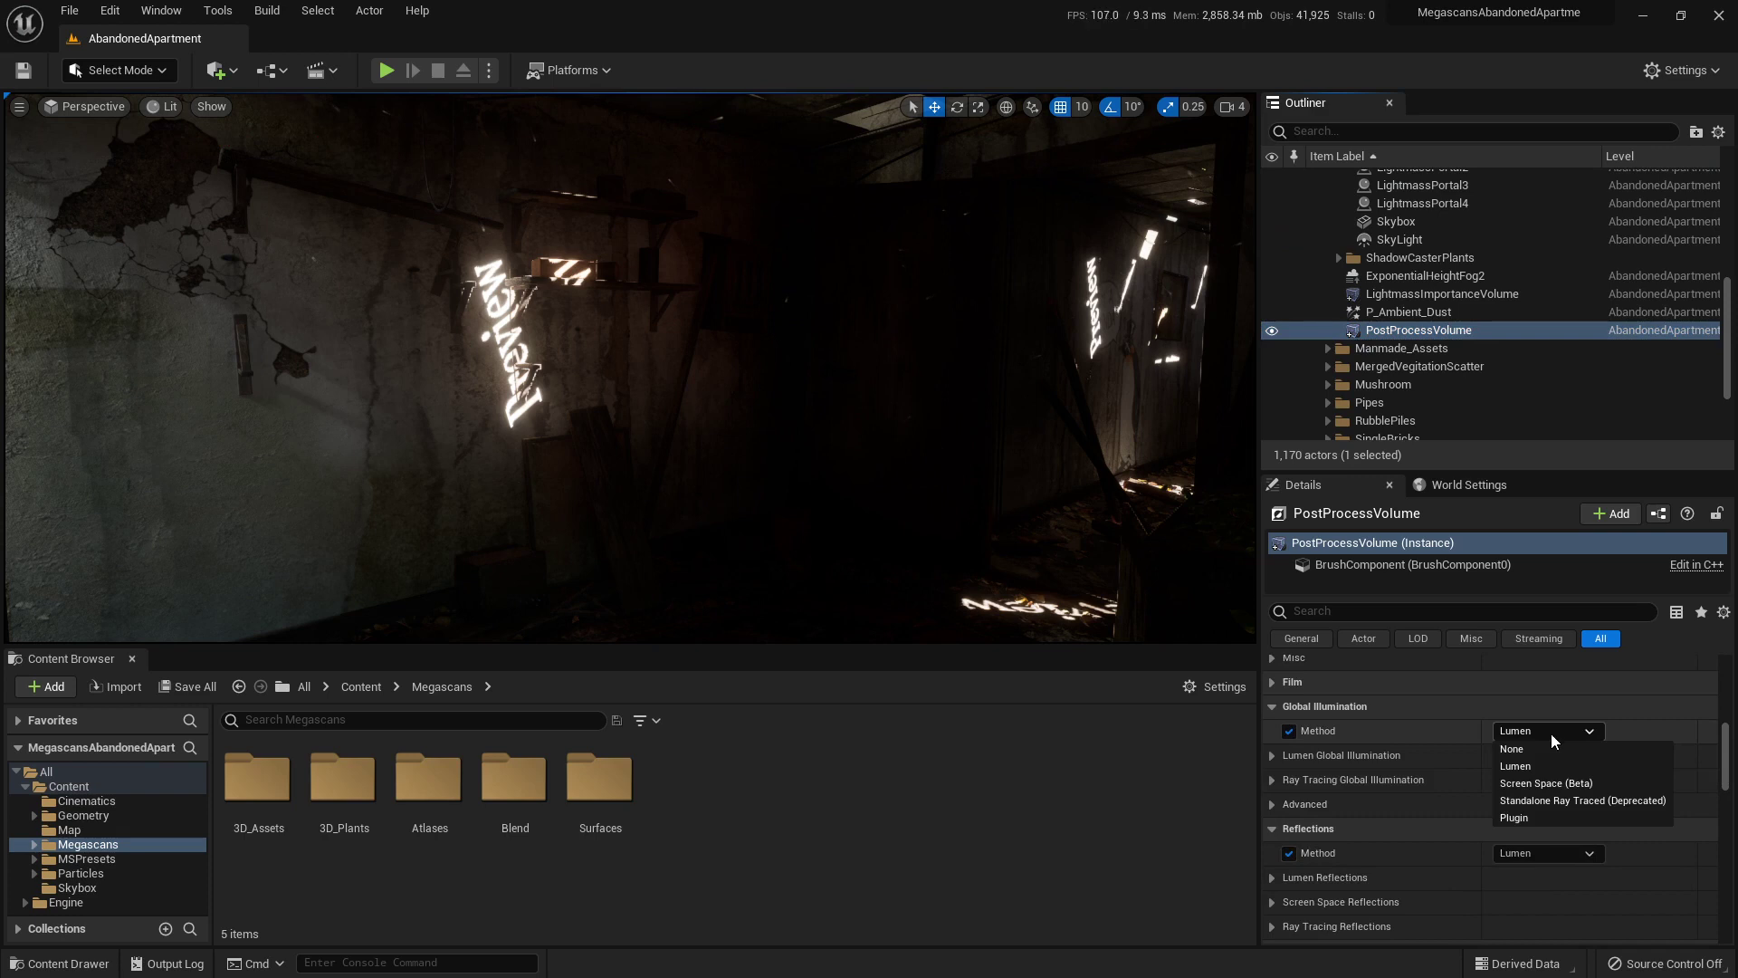
click(1607, 801)
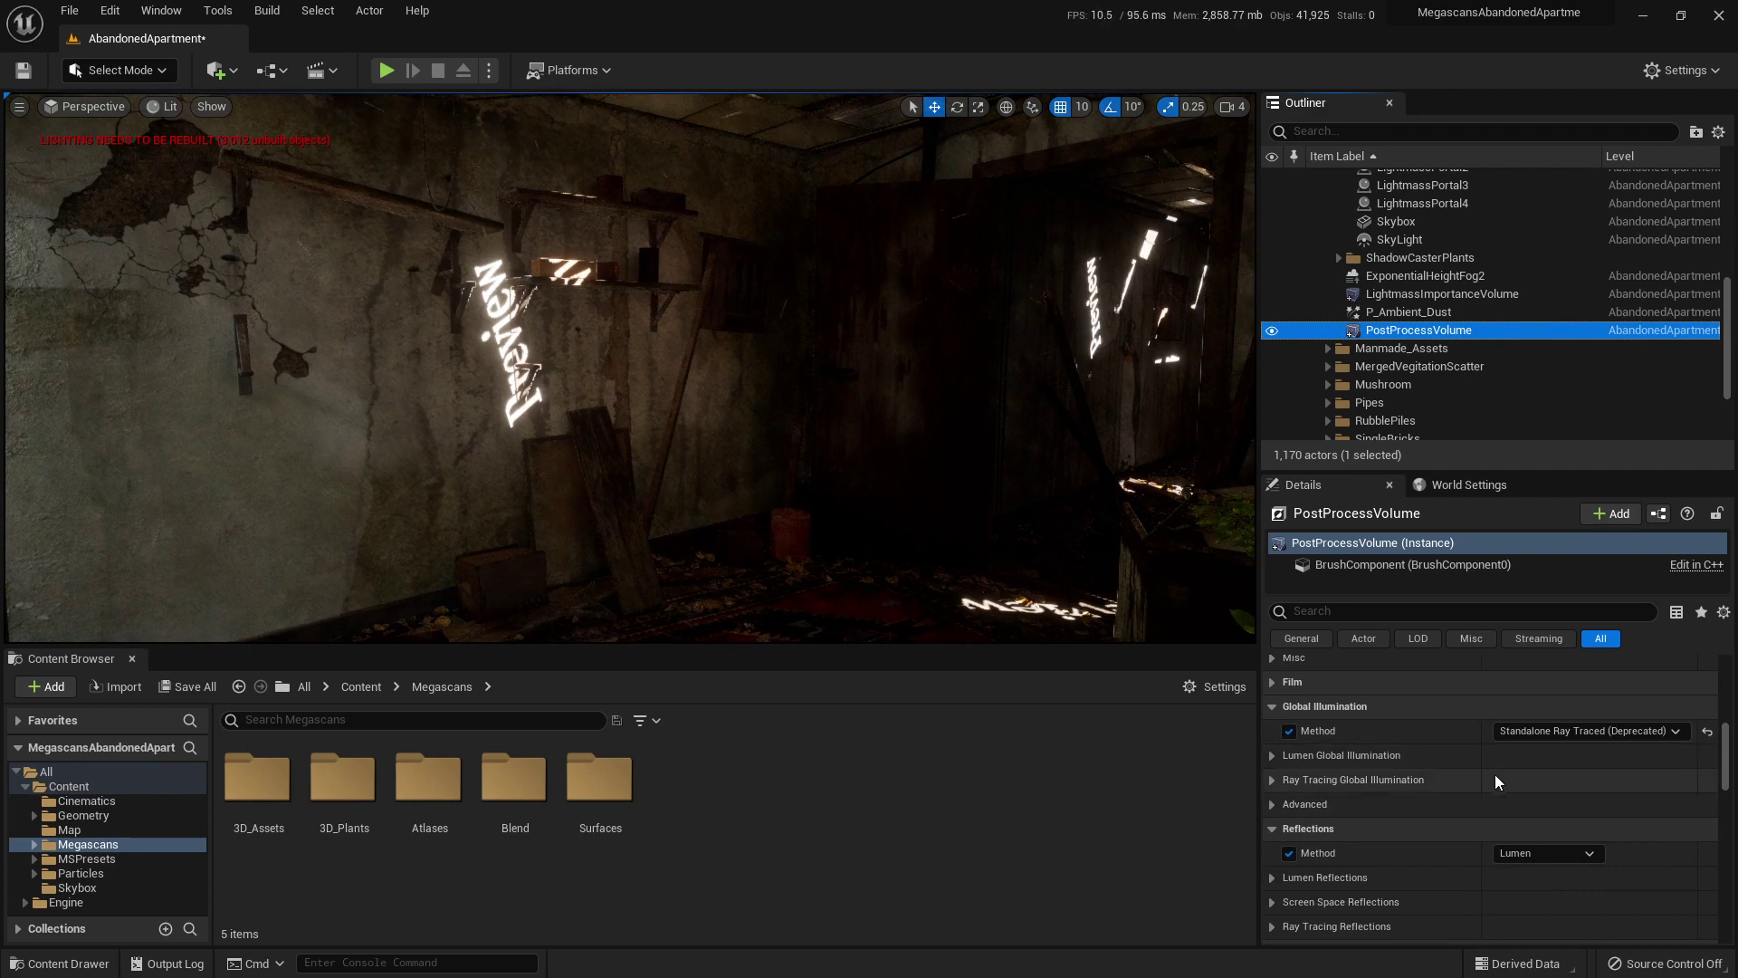
Review the advanced and ray tracing global illumination options, switching the ray tracing Type to Disabled and back to Brute Force.
click(1274, 803)
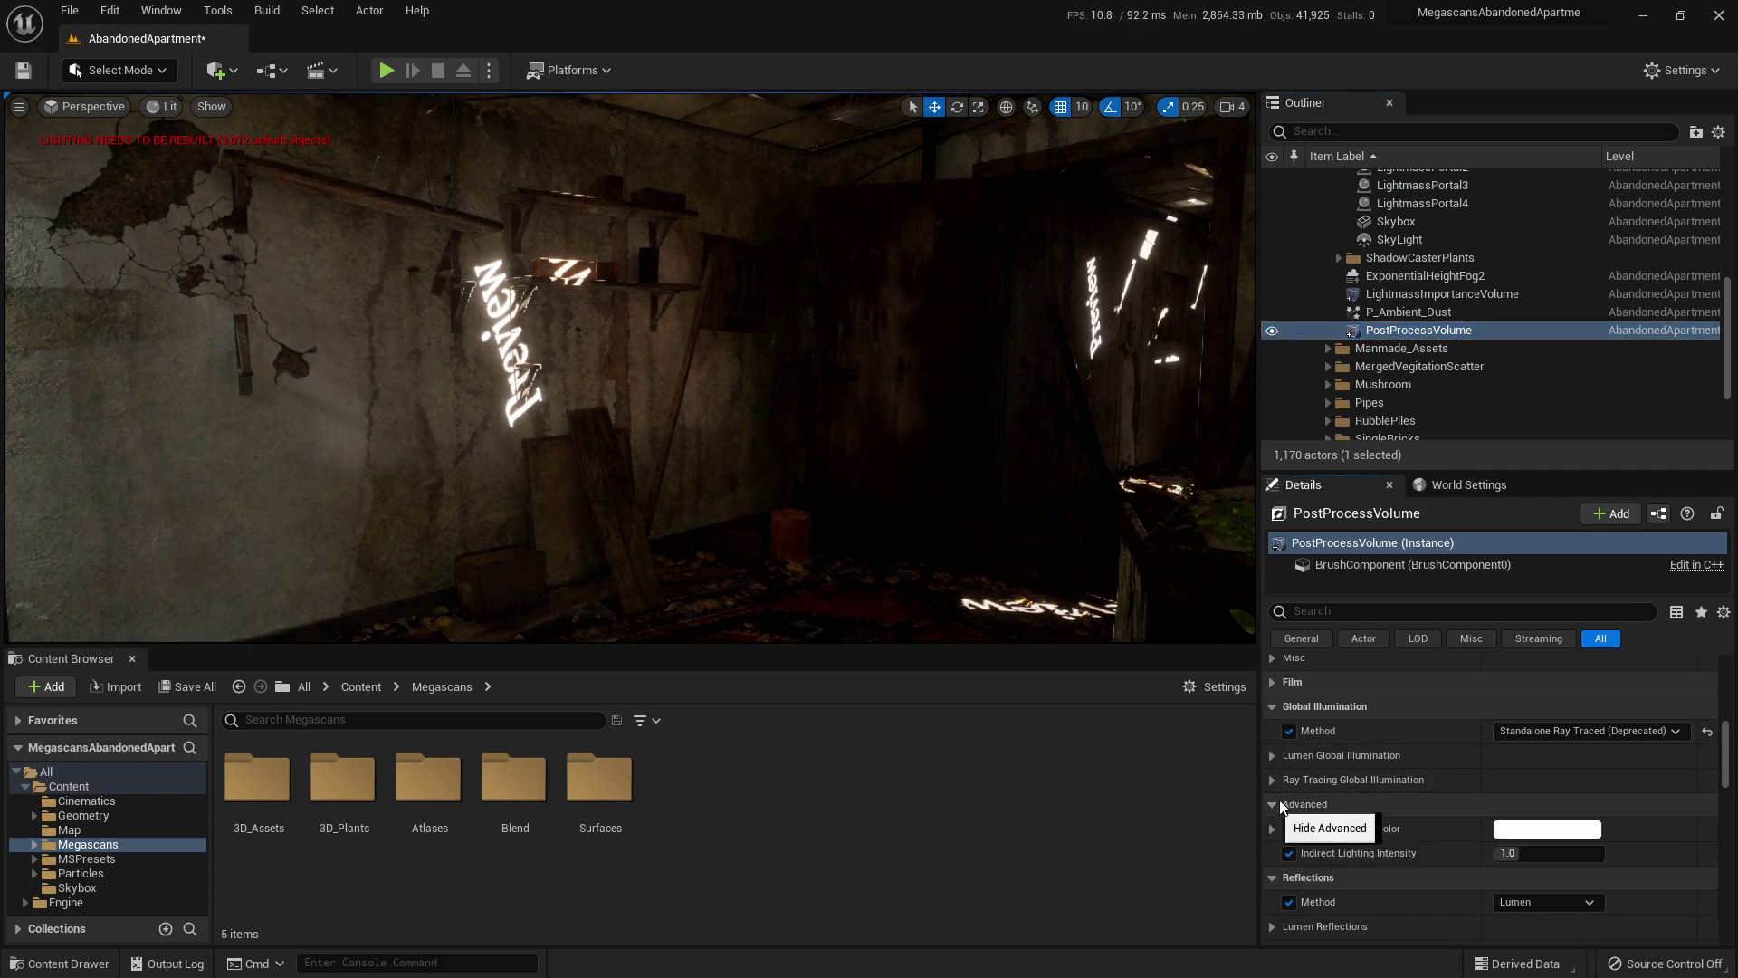
click(1274, 804)
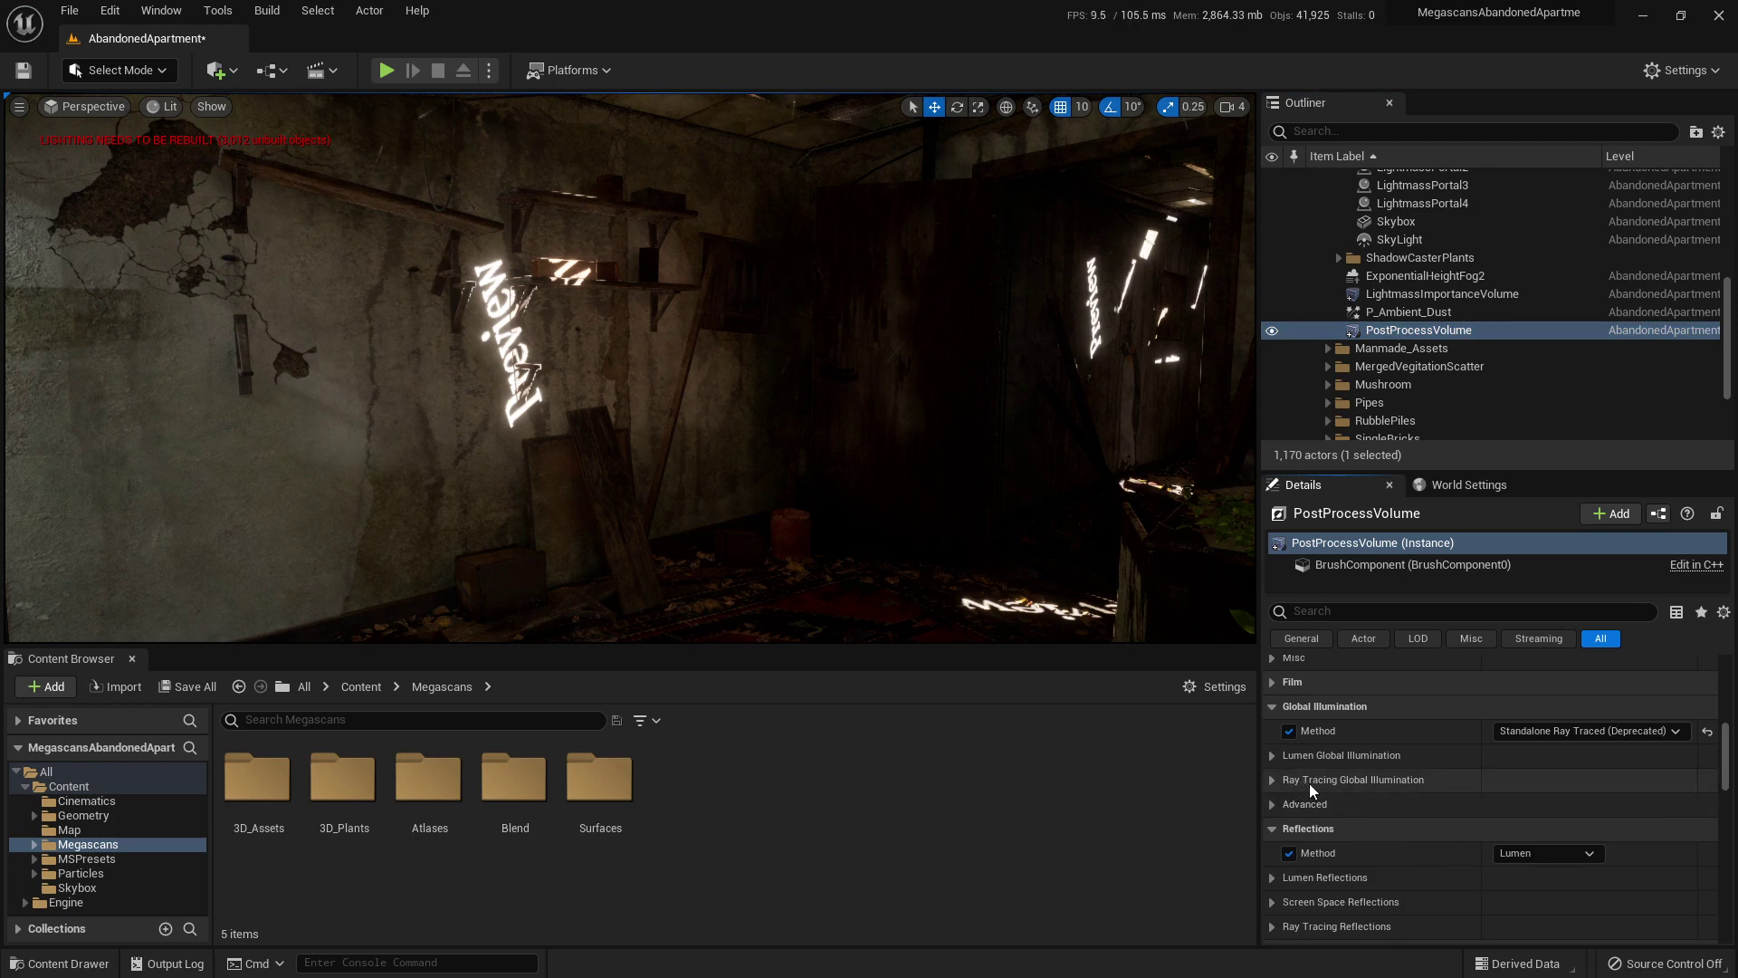
click(1276, 780)
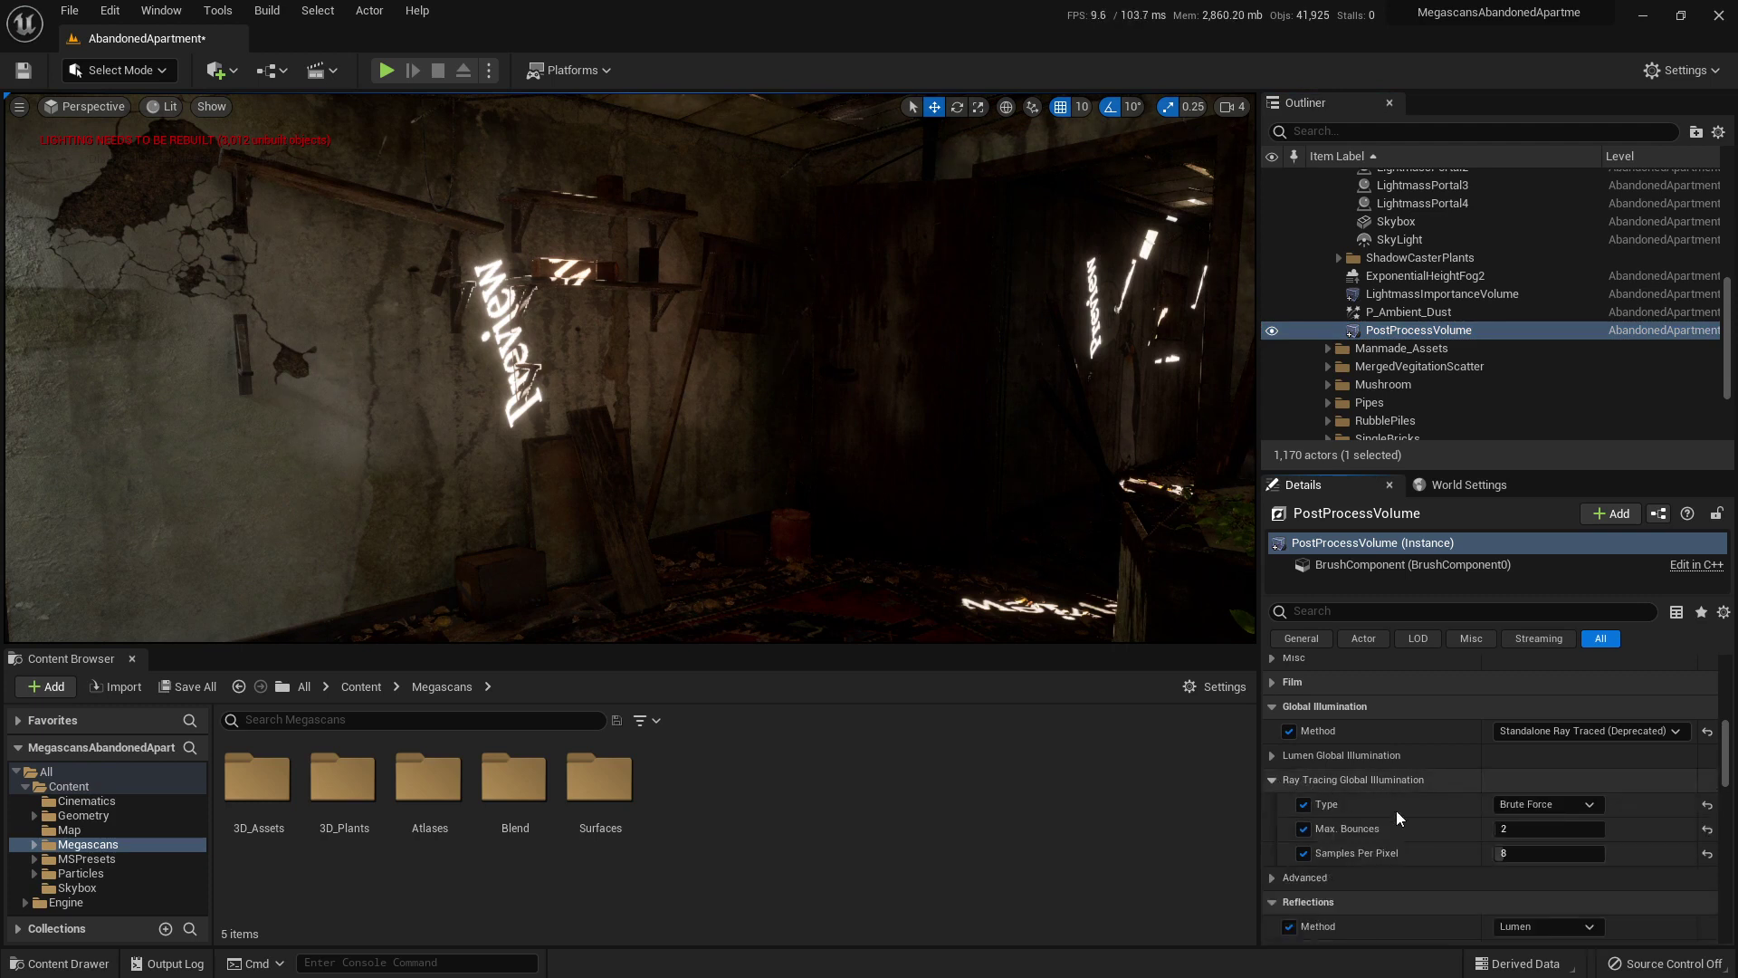
click(1545, 804)
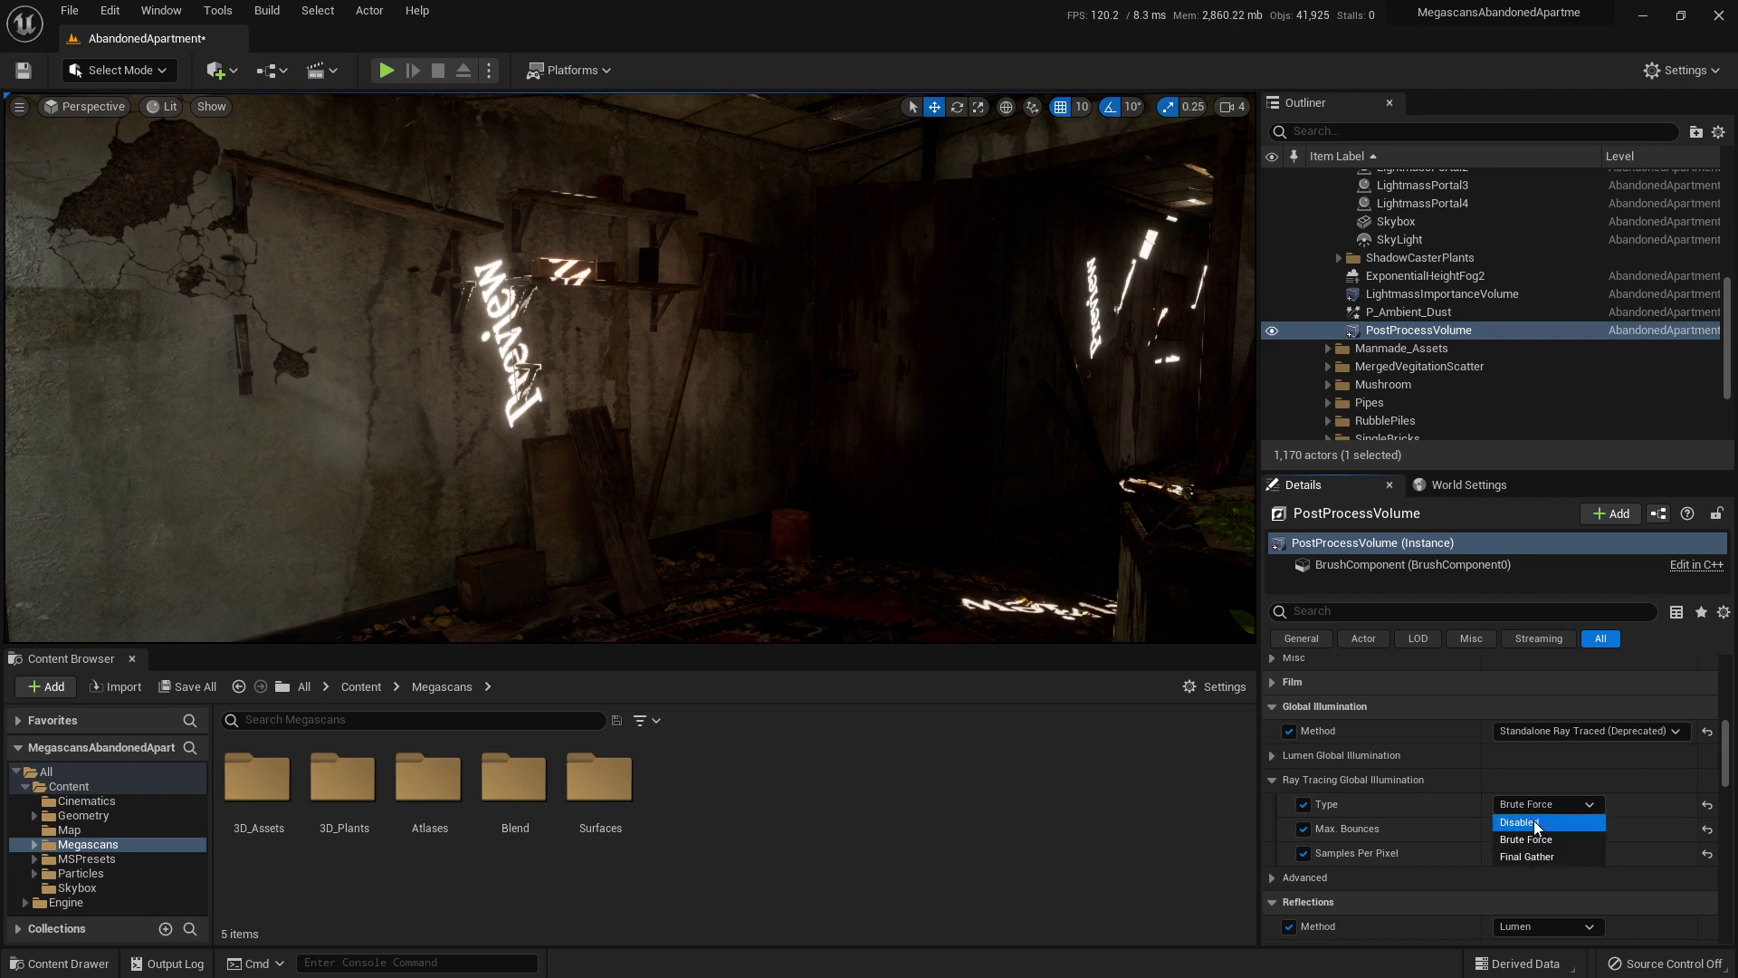
click(1534, 820)
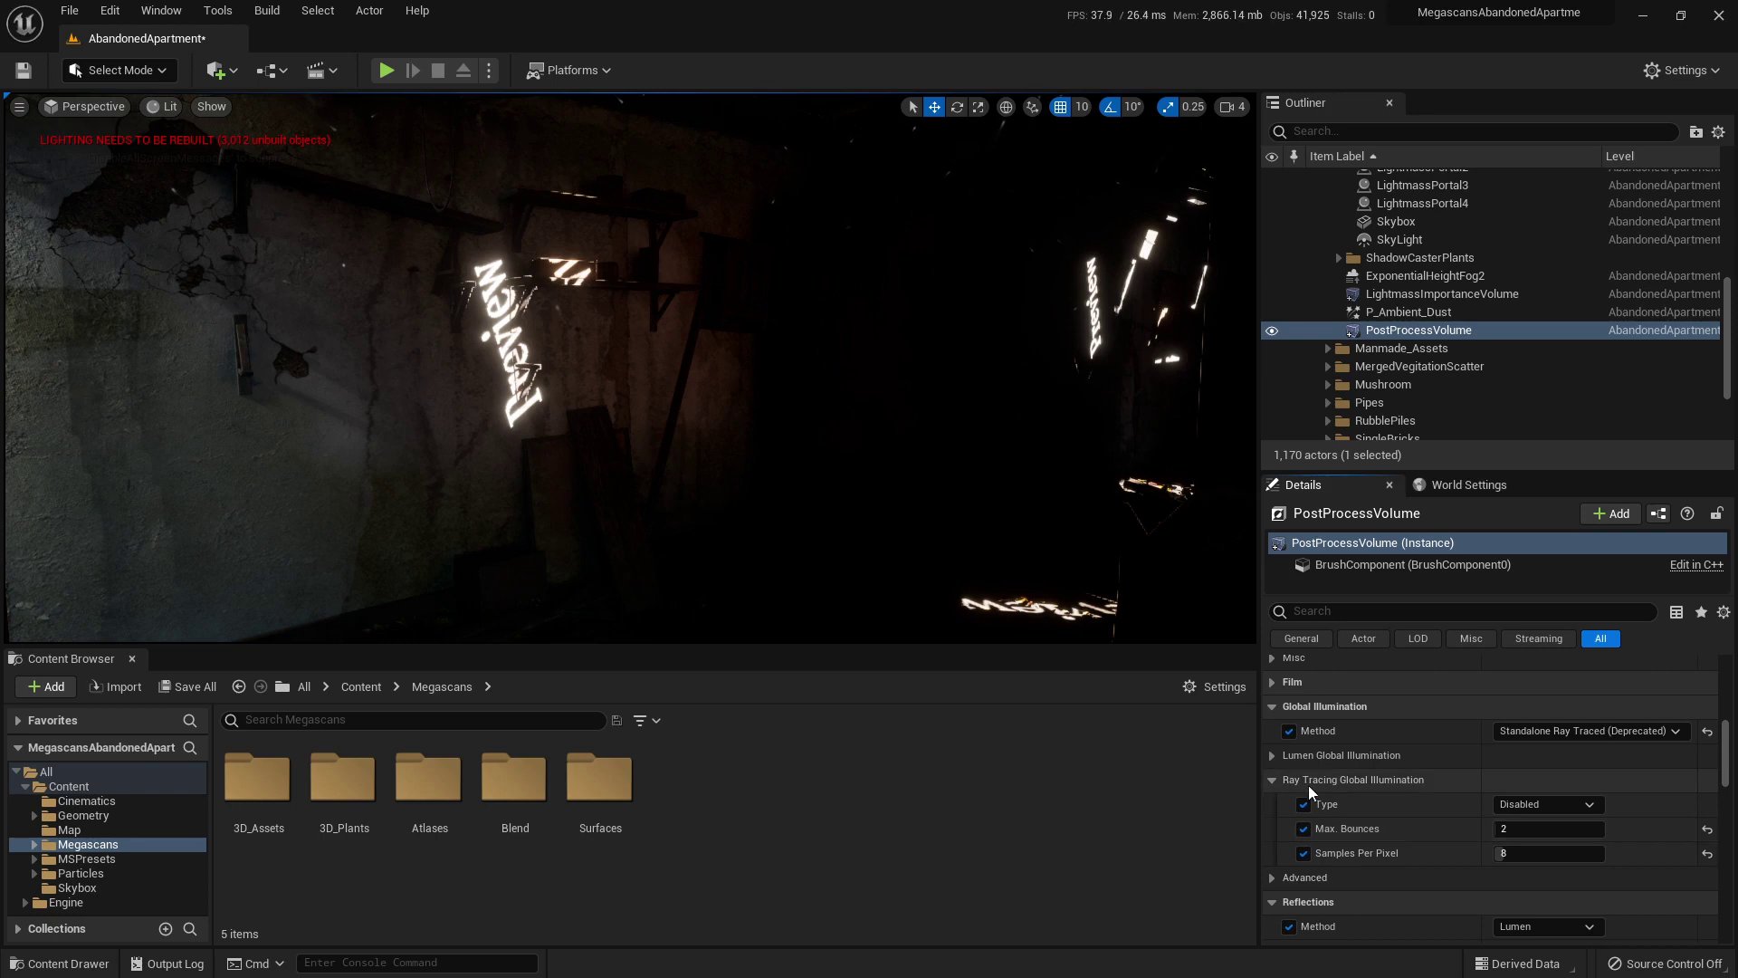
click(1549, 805)
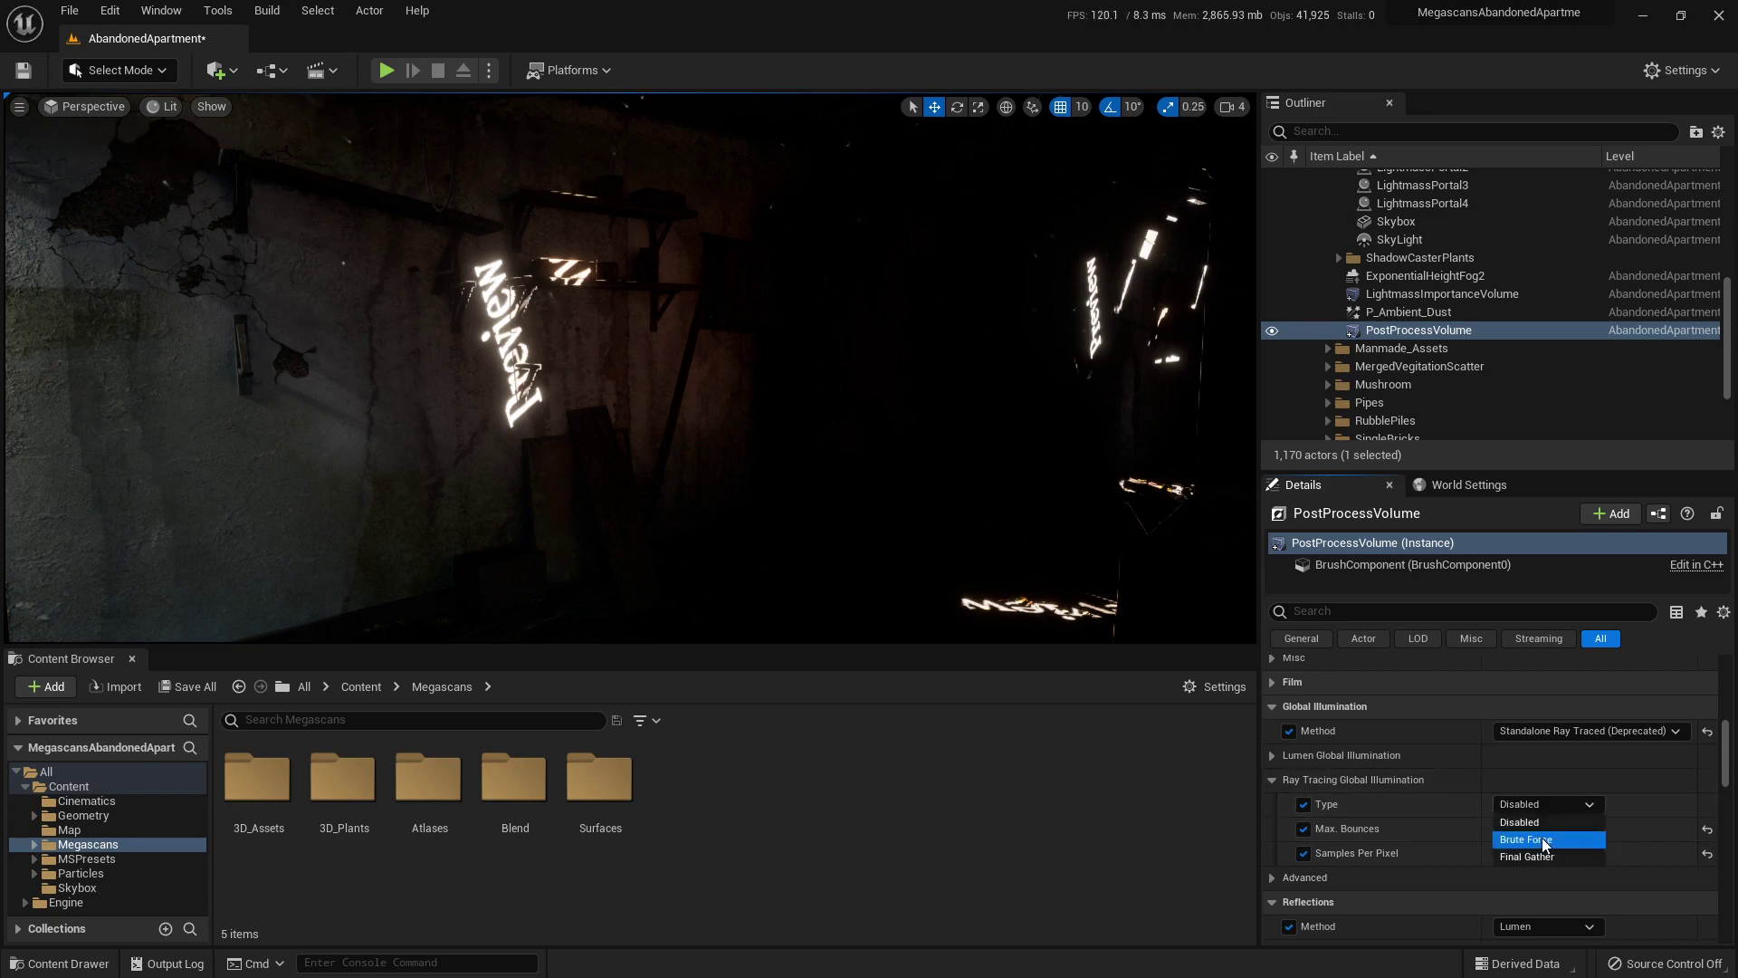
click(1525, 839)
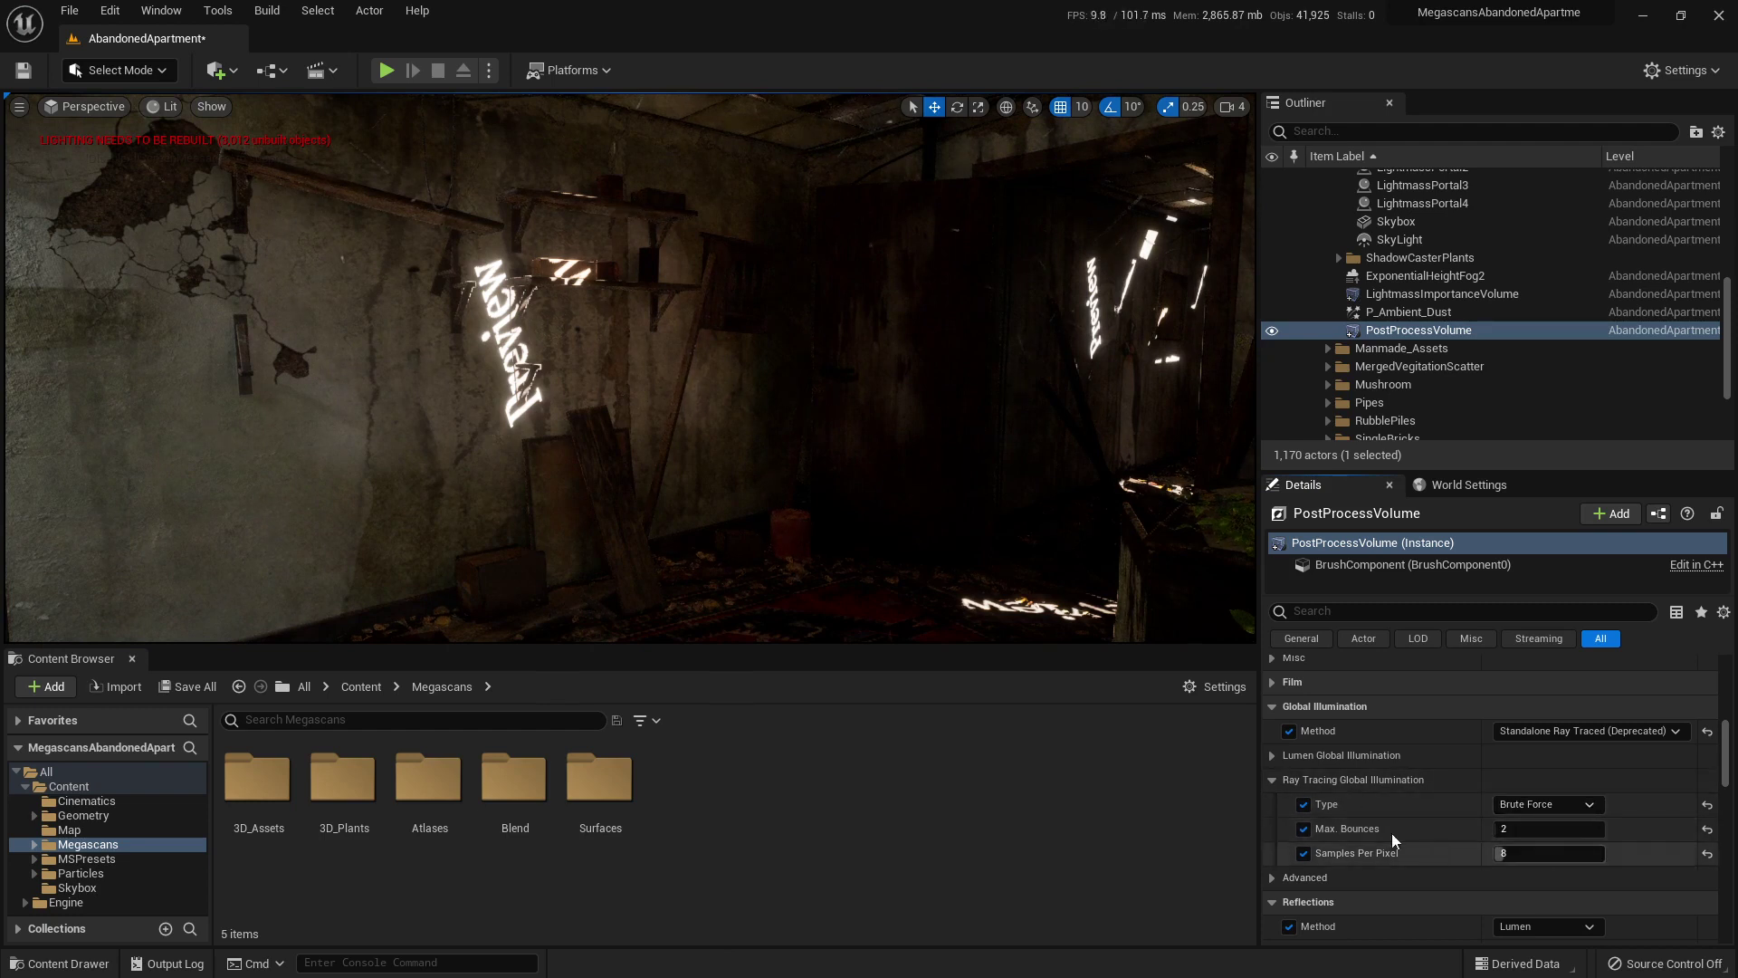
click(1271, 782)
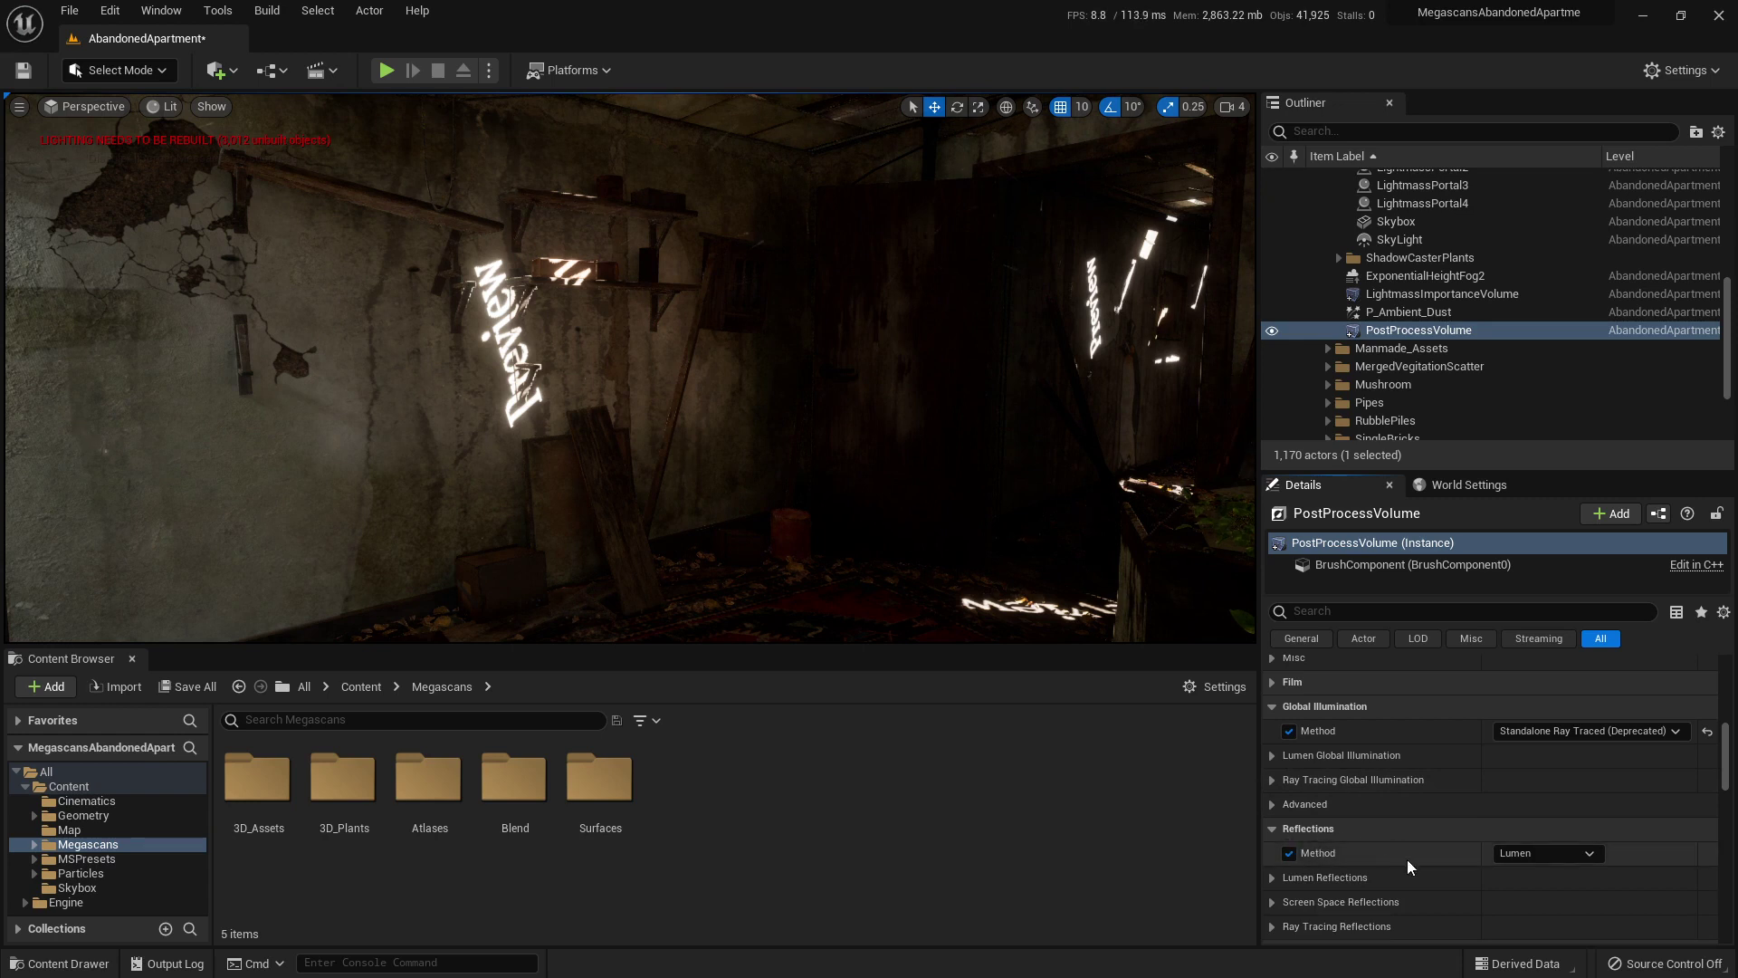
Set the PostProcessVolume's Reflections method to Standalone Ray Traced (Deprecated) and inspect the walls and ivy.
click(1533, 851)
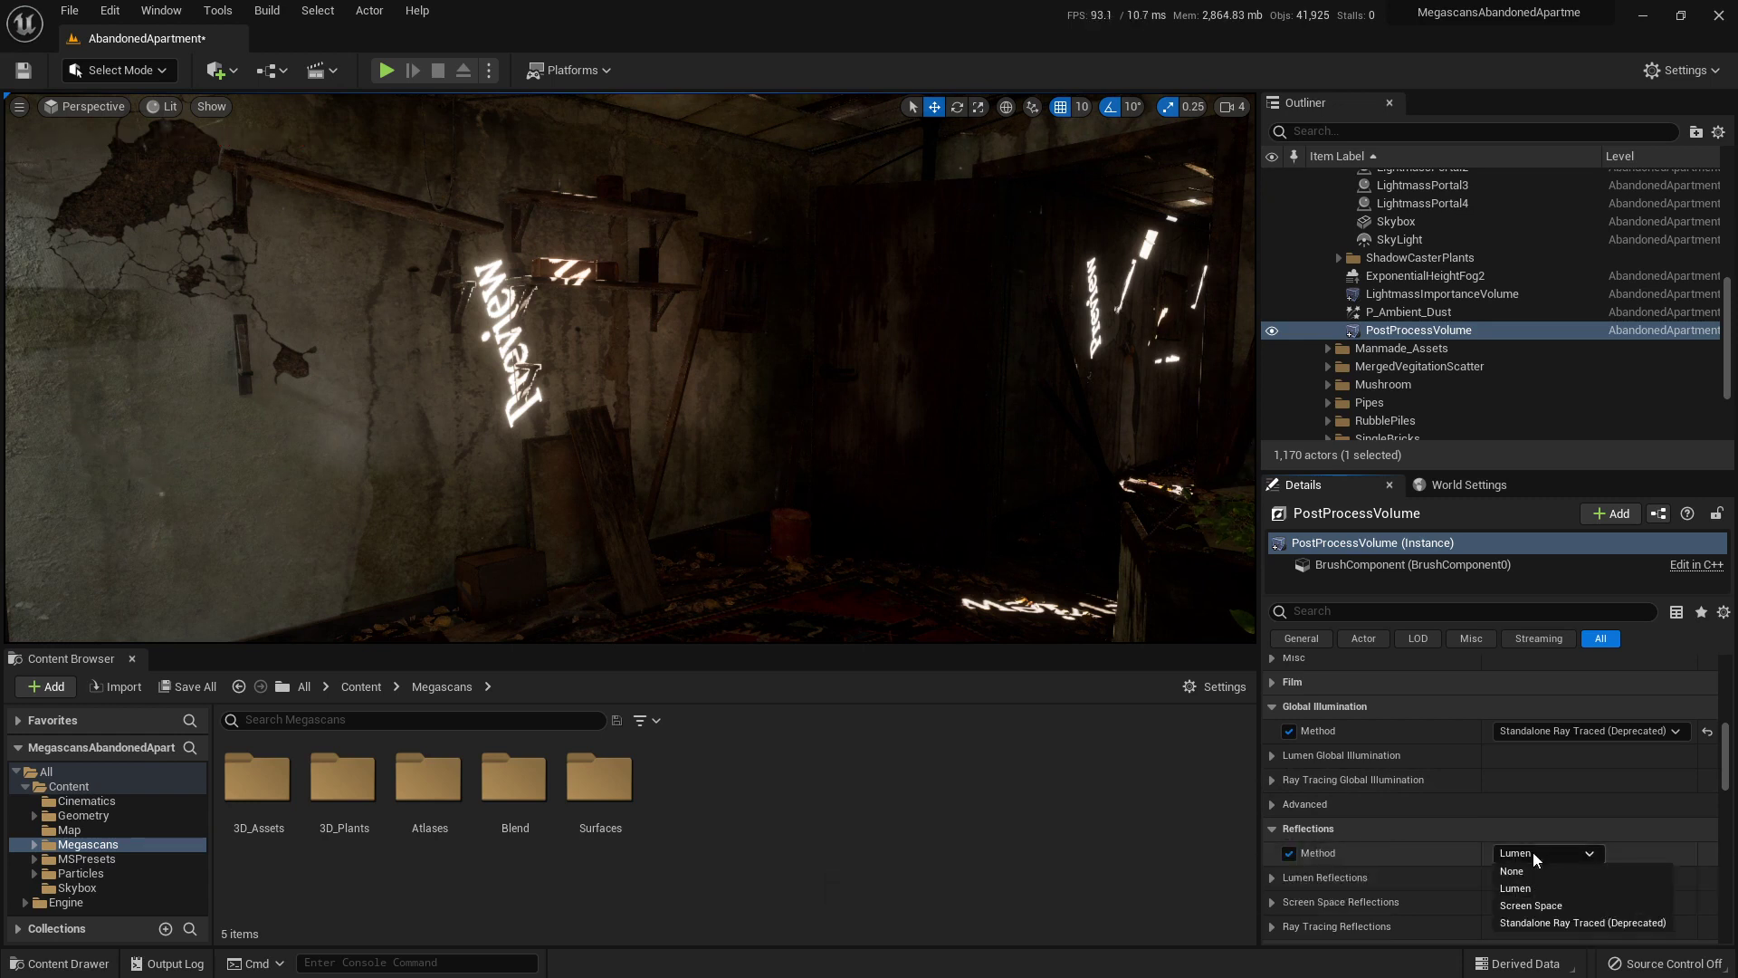
click(1579, 922)
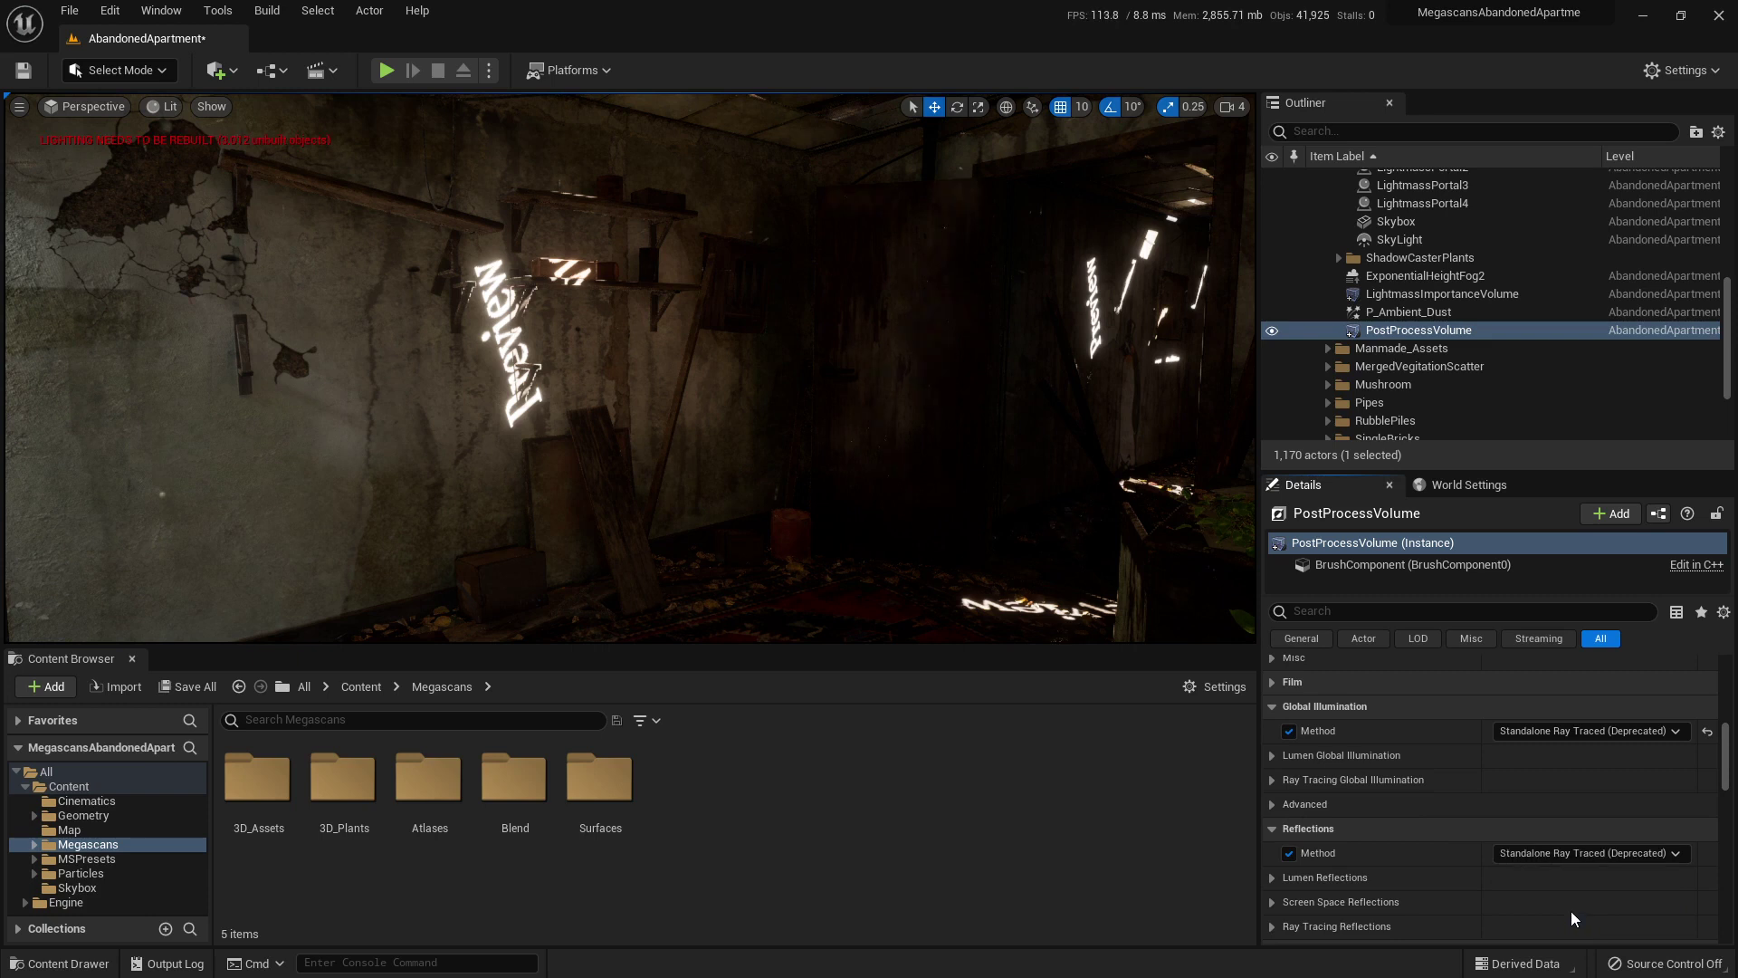
right_drag(629, 531, 457, 498)
right_drag(742, 344, 438, 415)
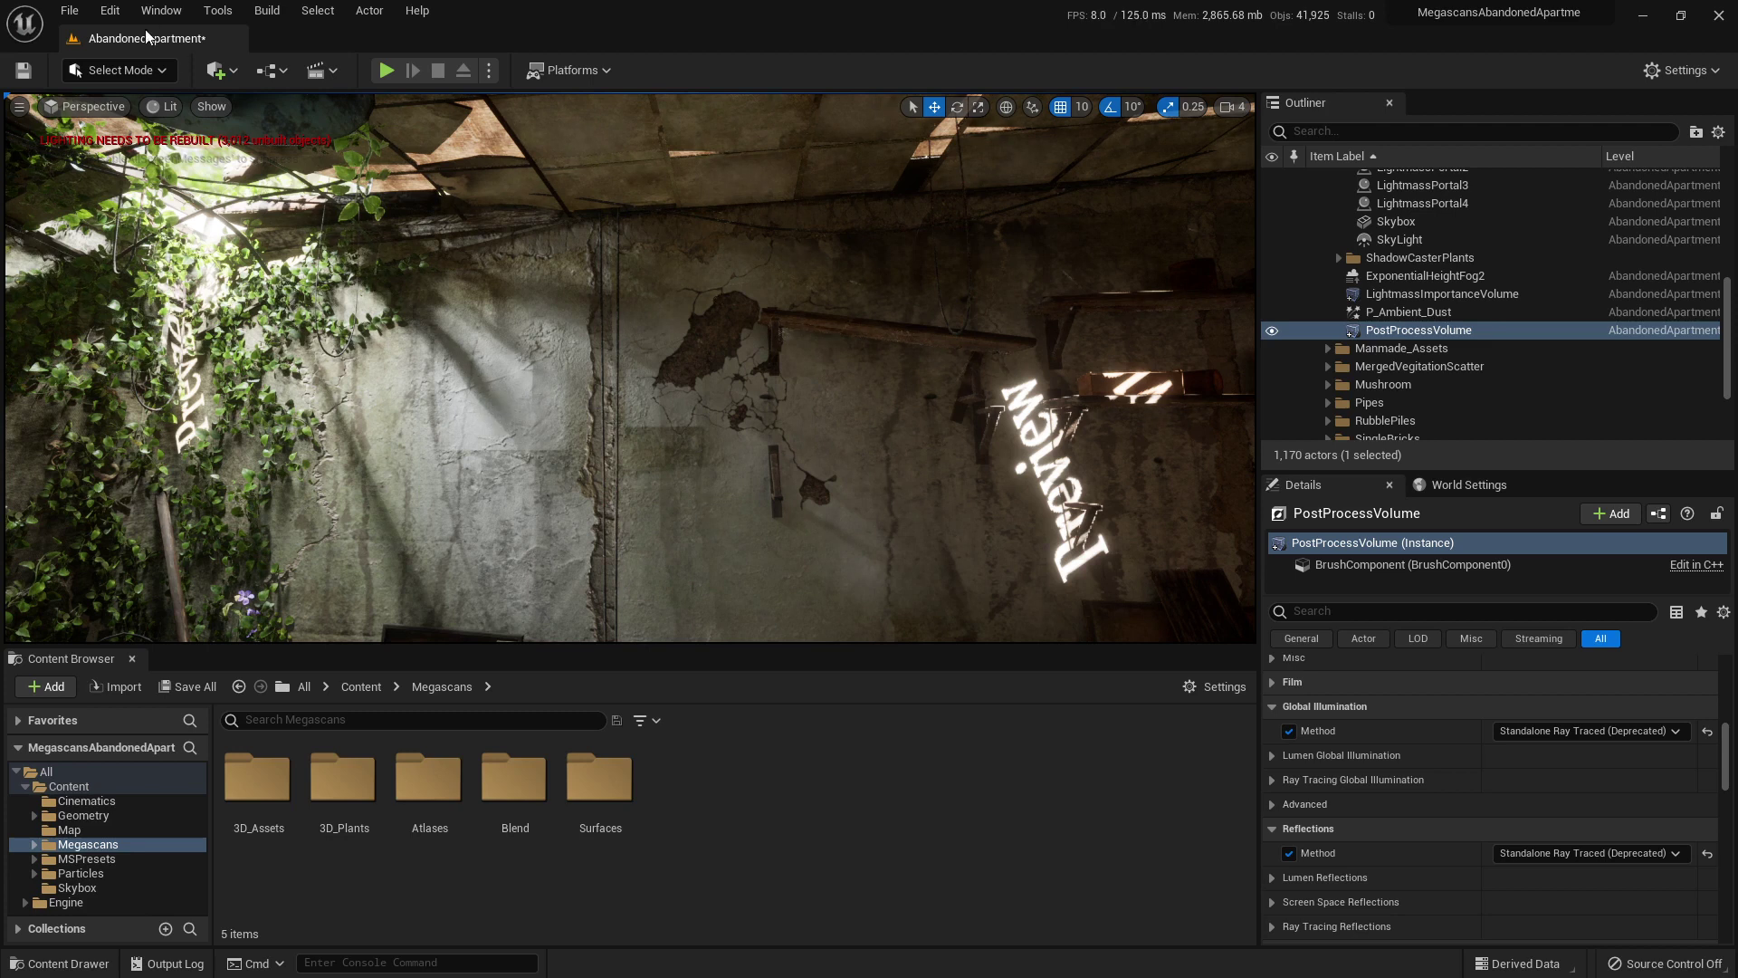
Enable Ray Traced Shadows and Ray Traced Skylight in the project's Rendering settings.
click(109, 10)
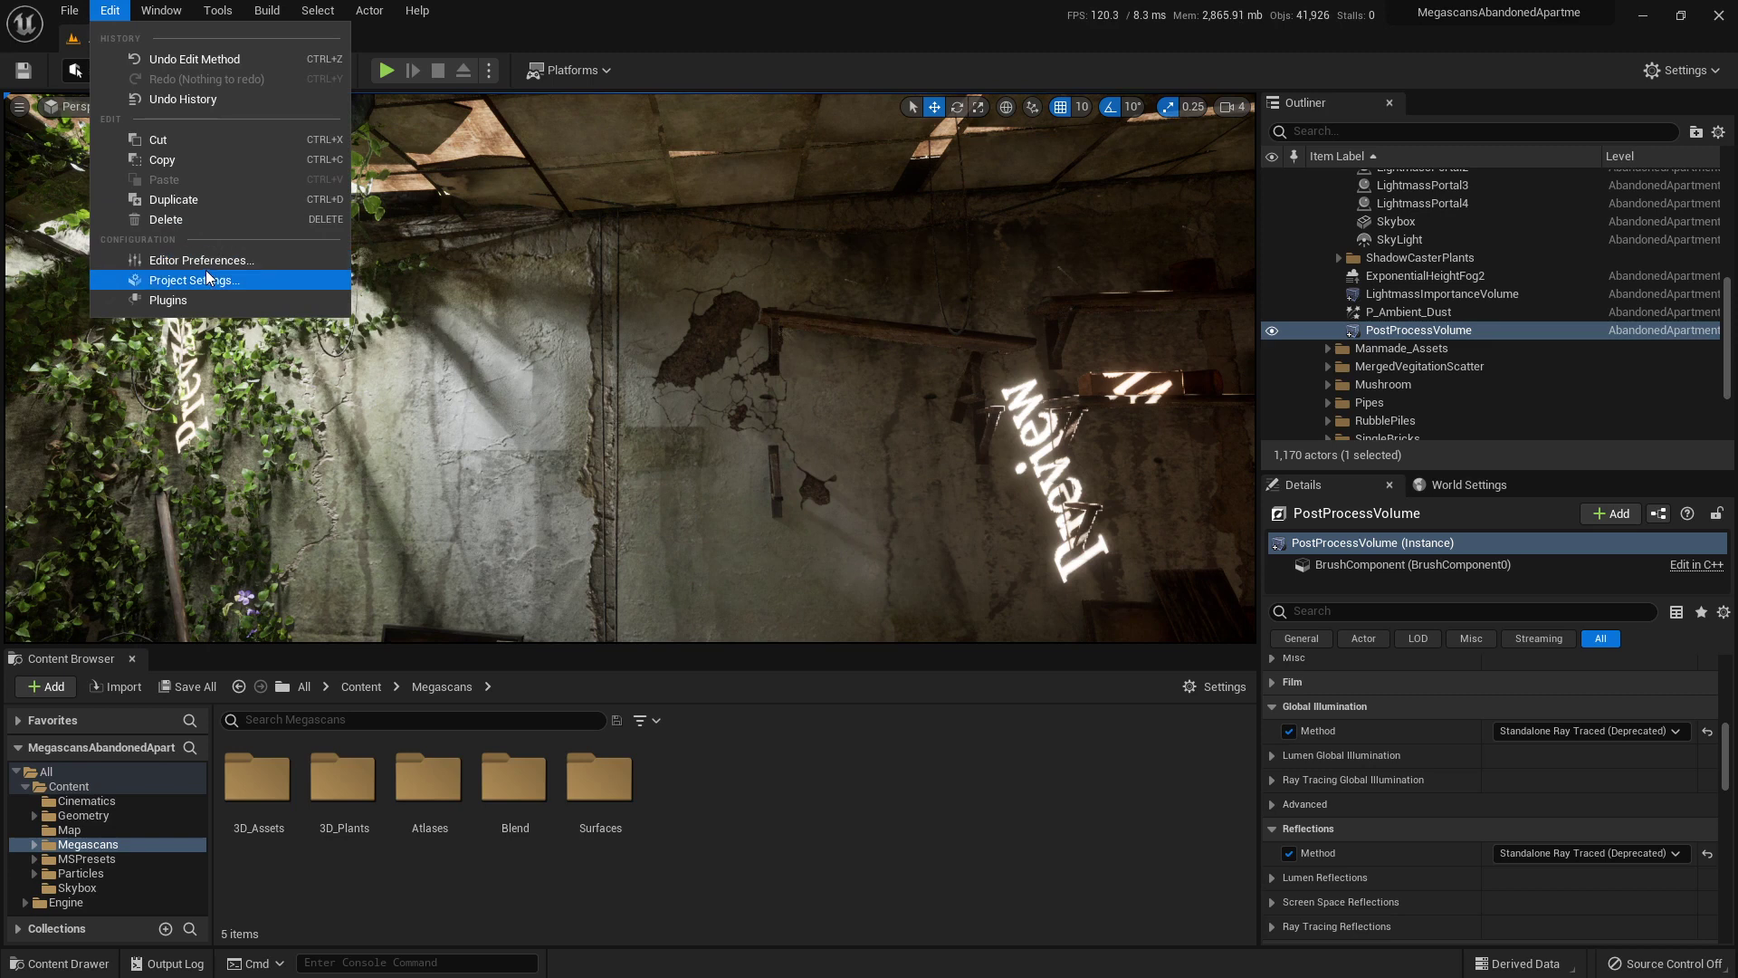
click(200, 281)
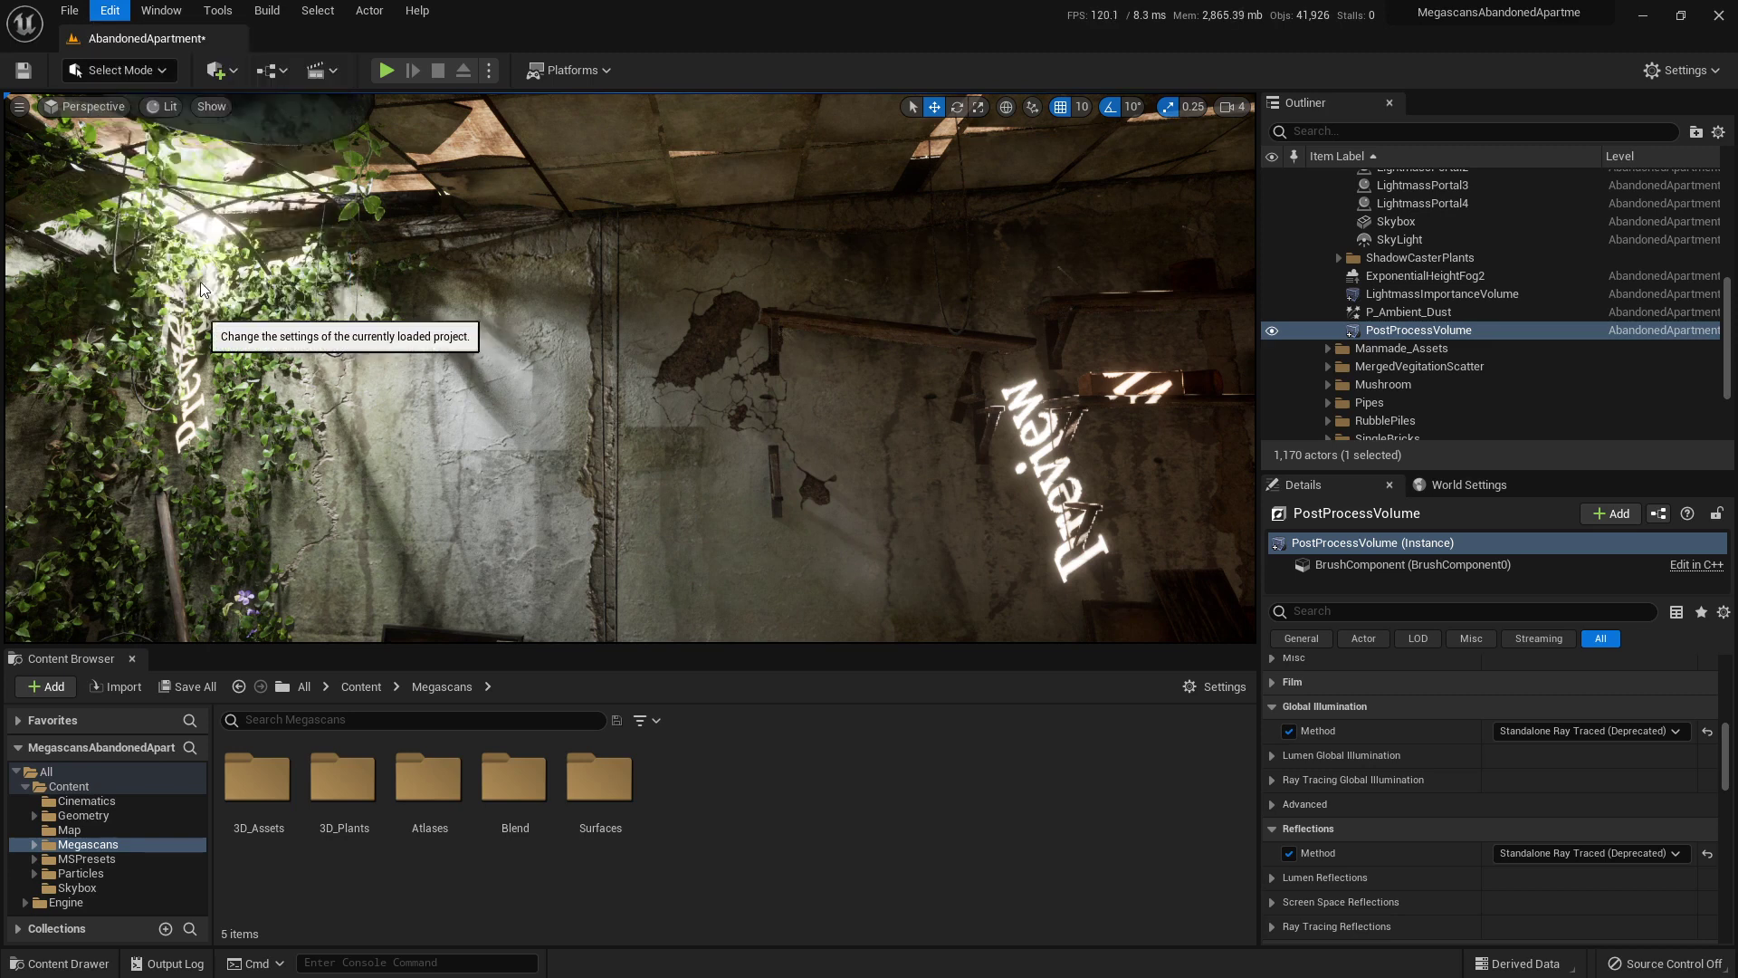
scroll(566, 640, down, 10)
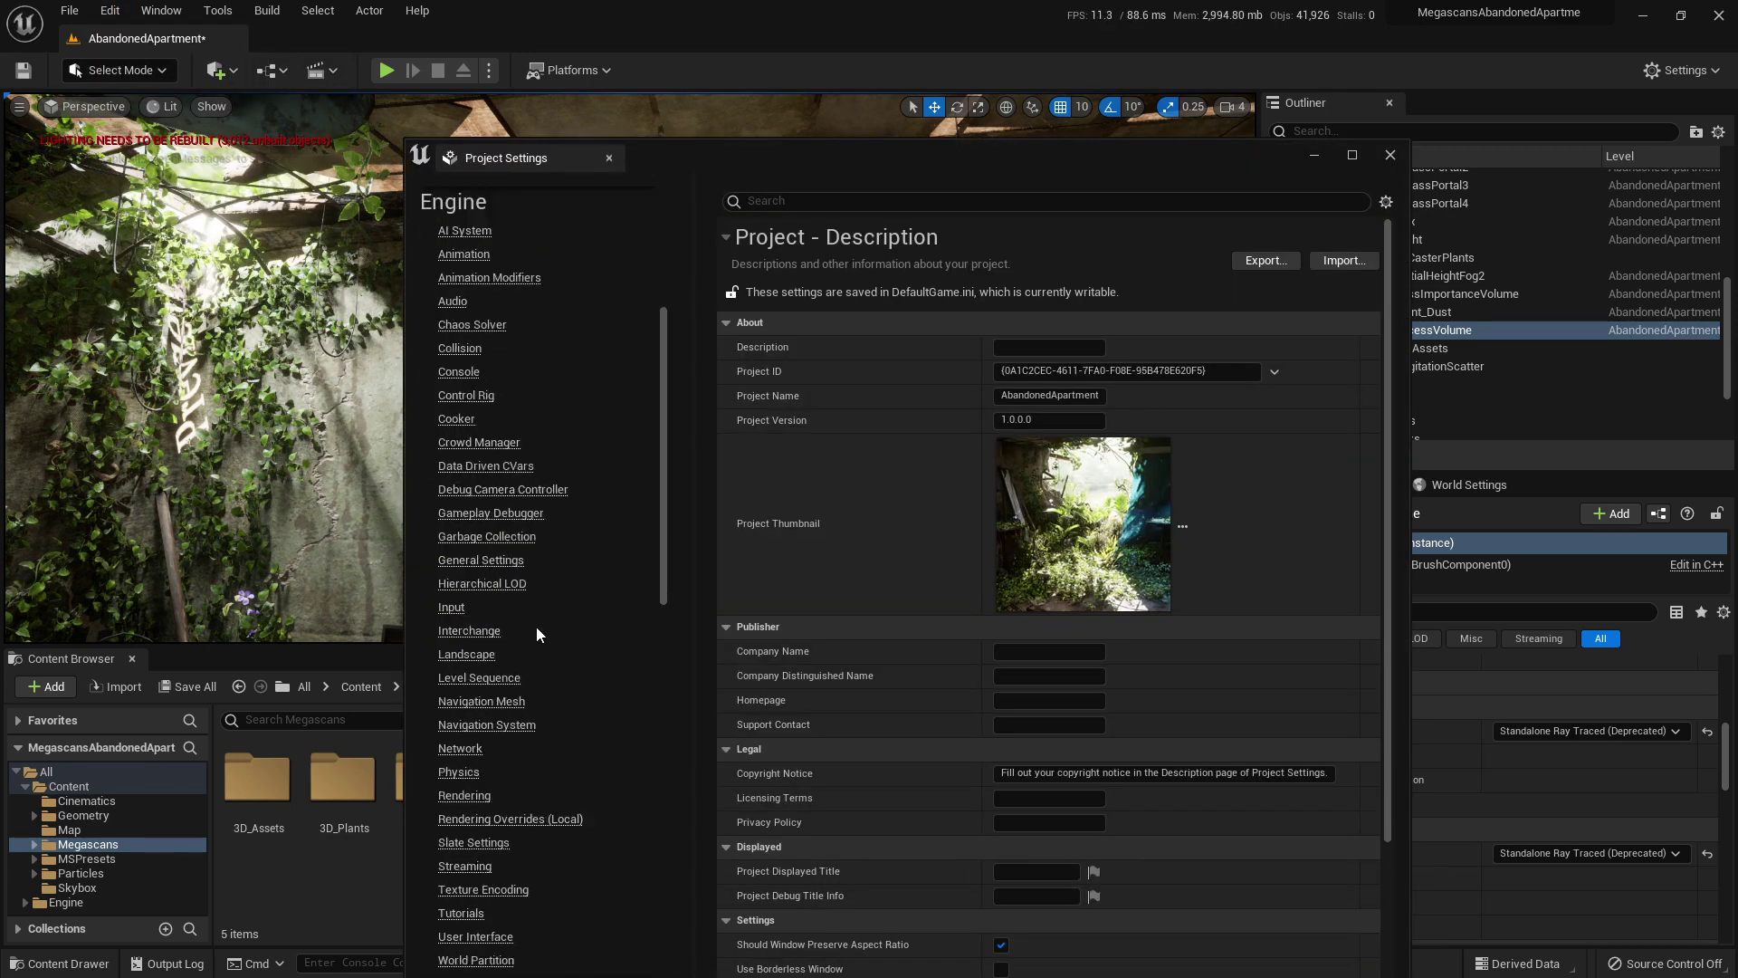
click(467, 659)
scroll(935, 705, down, 12)
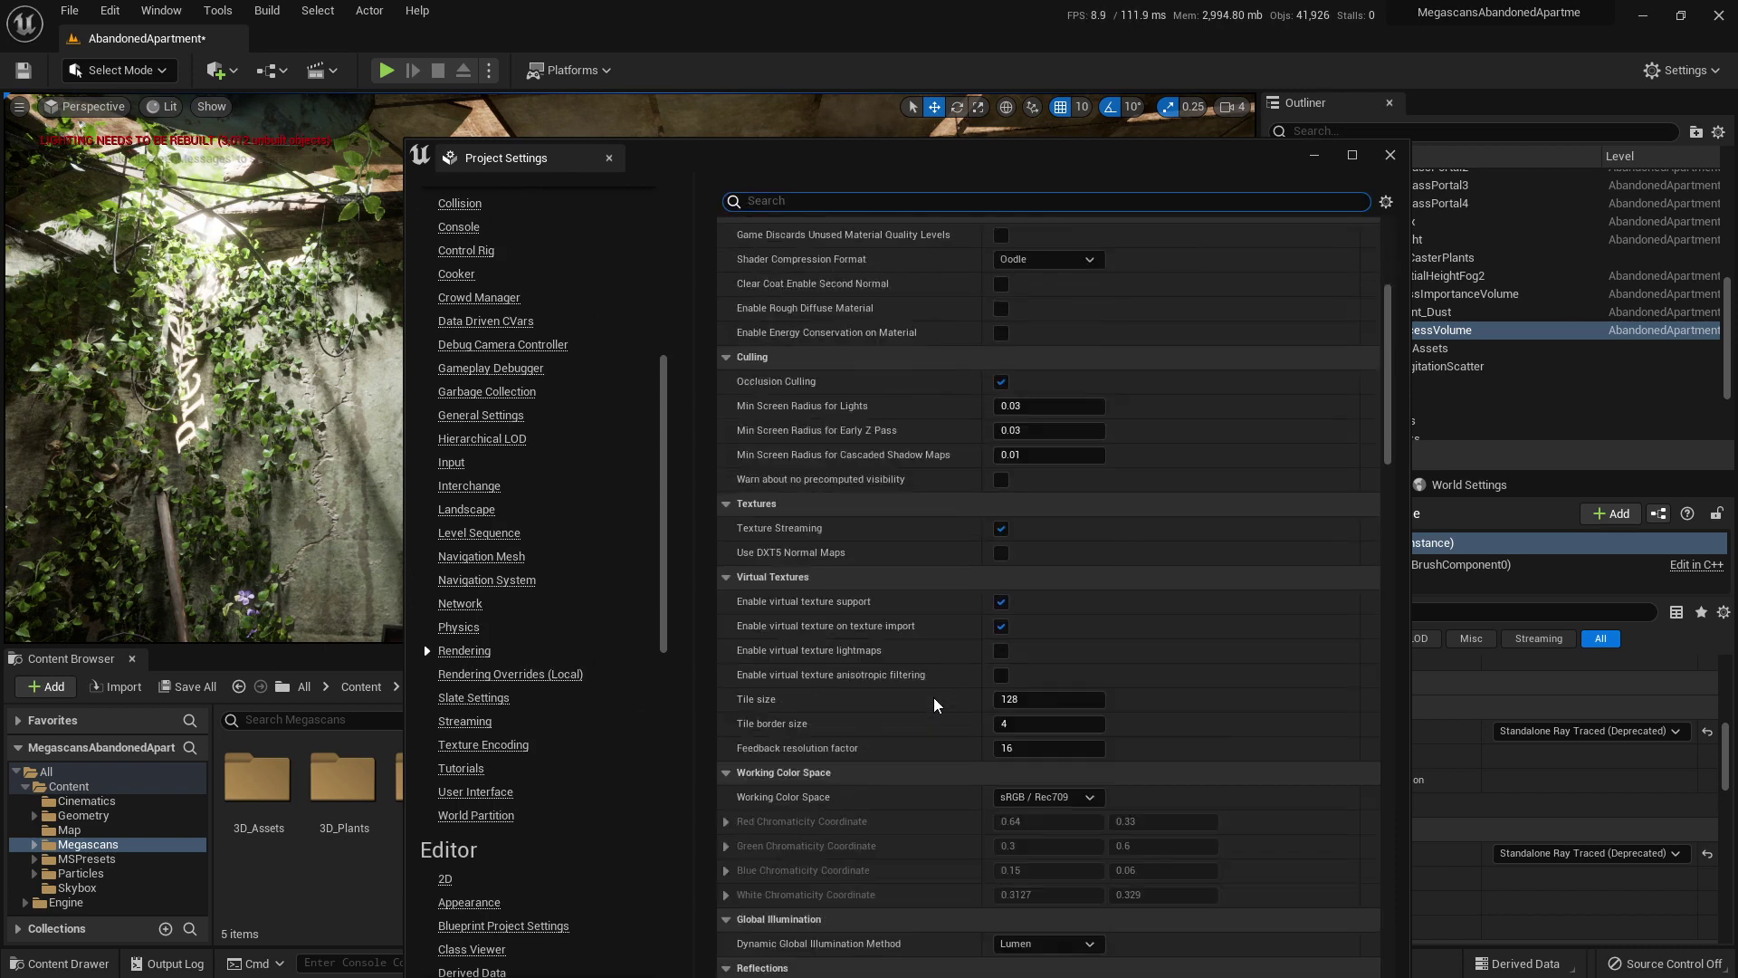
scroll(935, 705, down, 3)
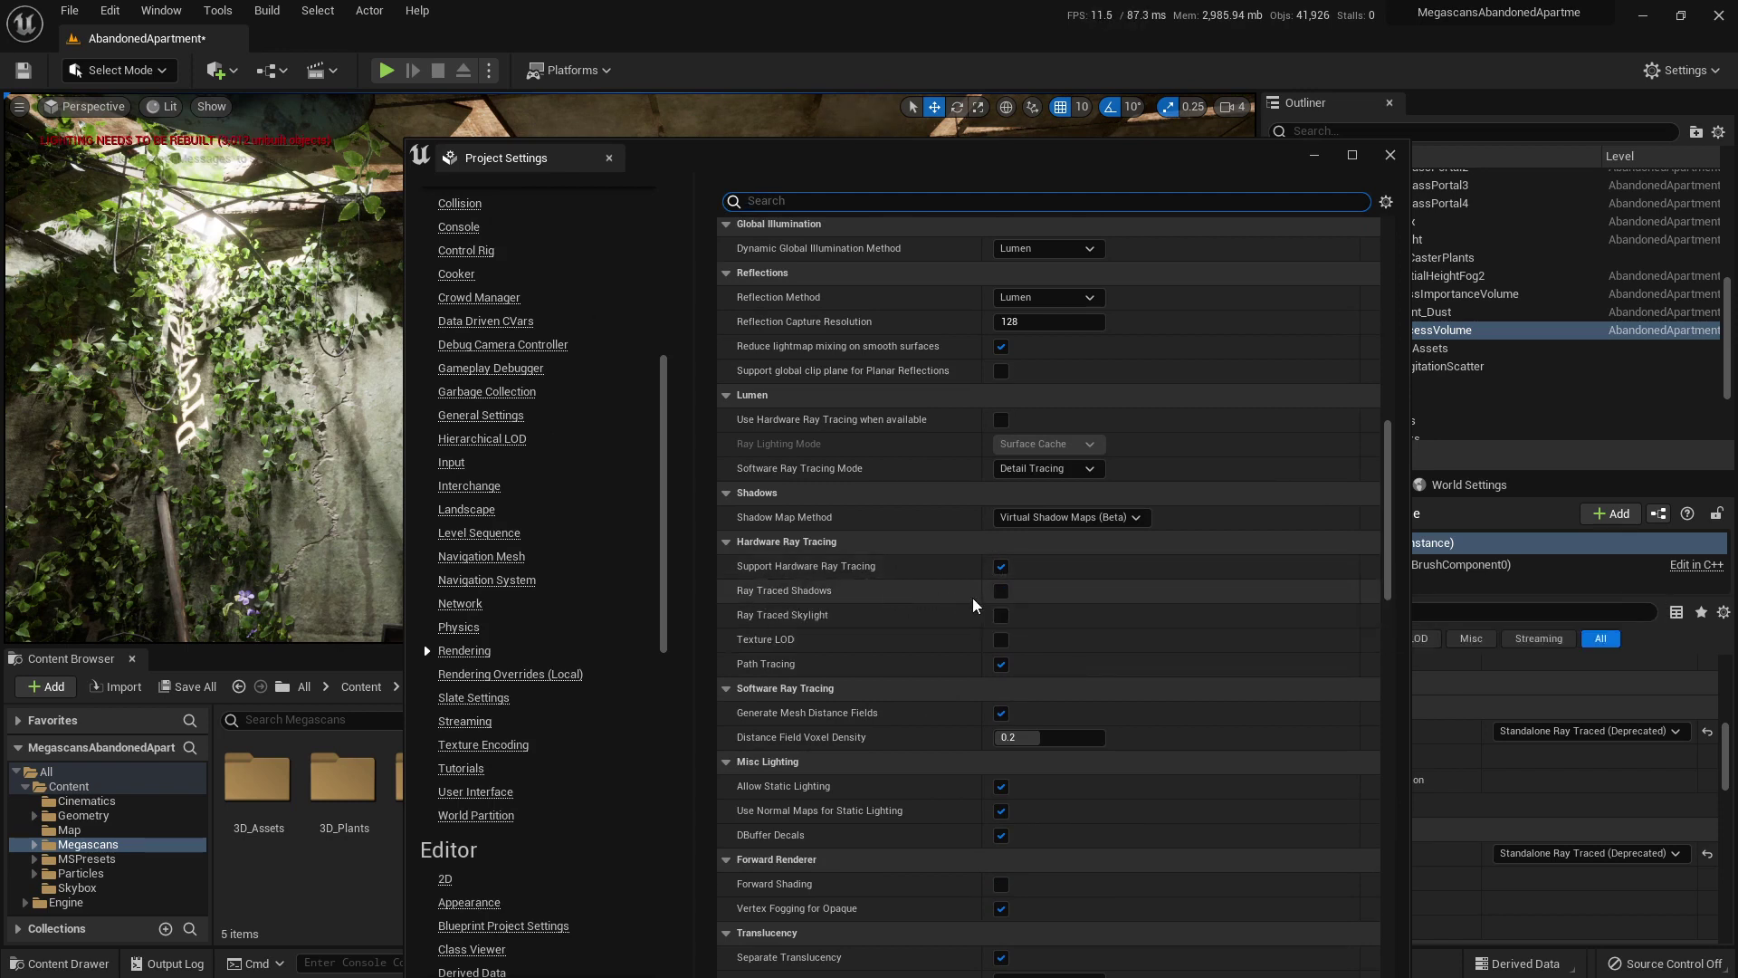
click(1001, 591)
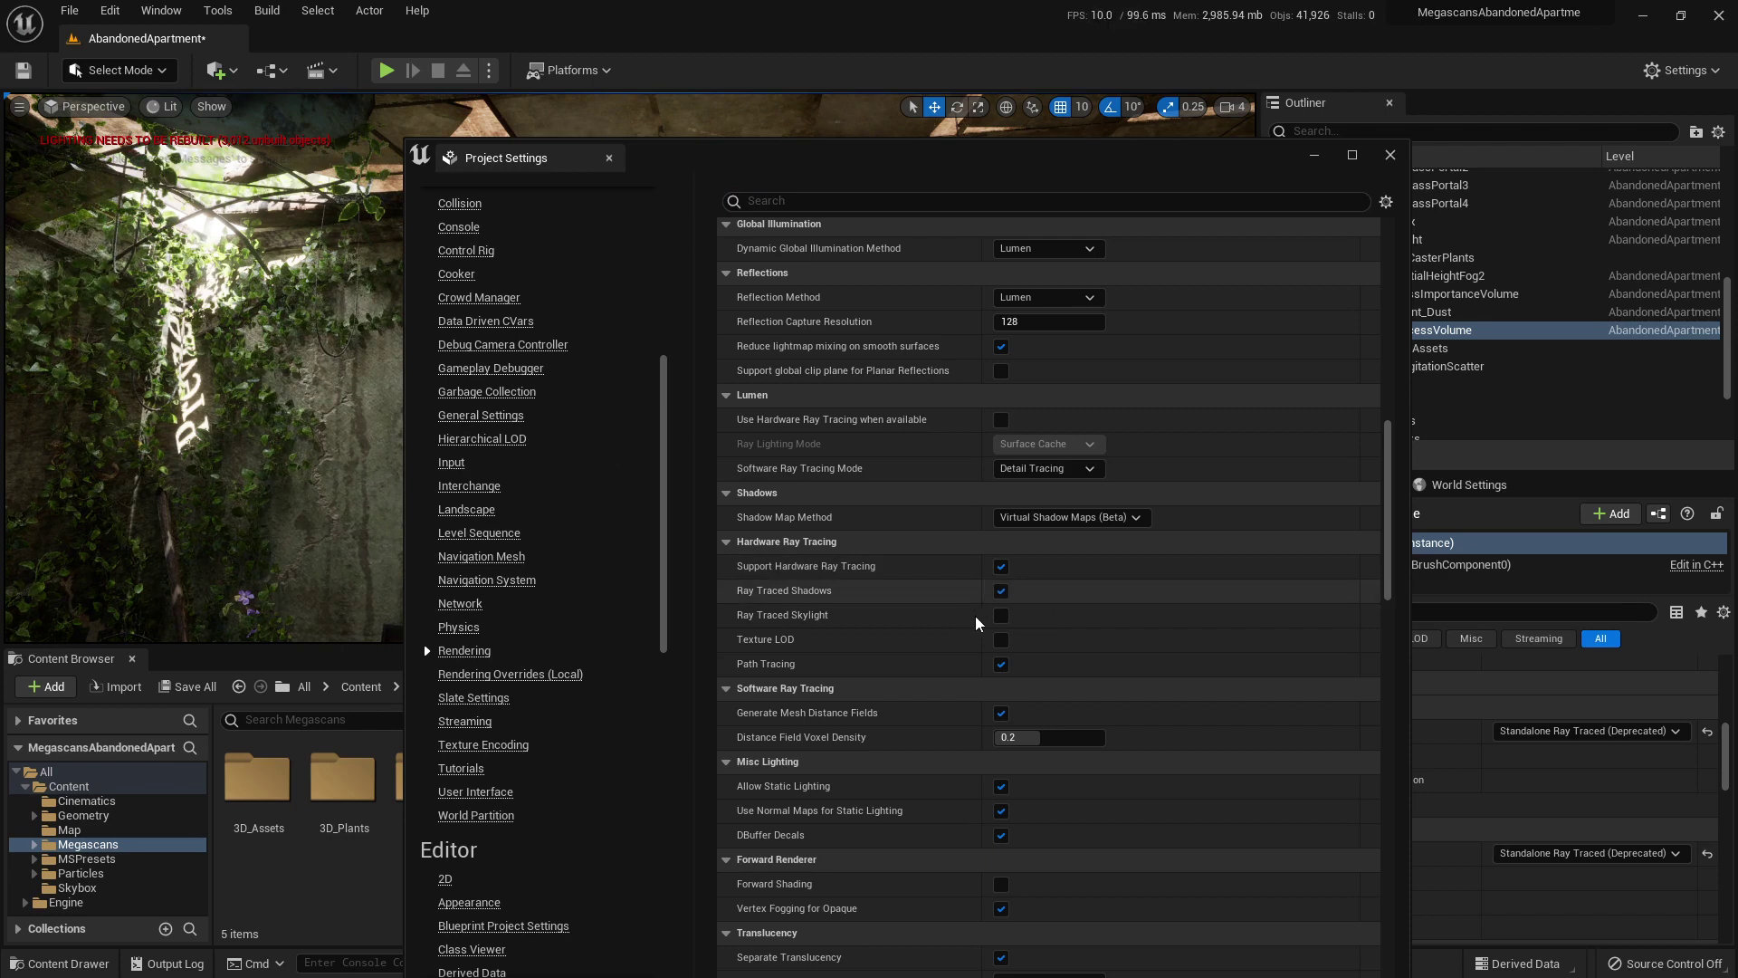
click(1003, 618)
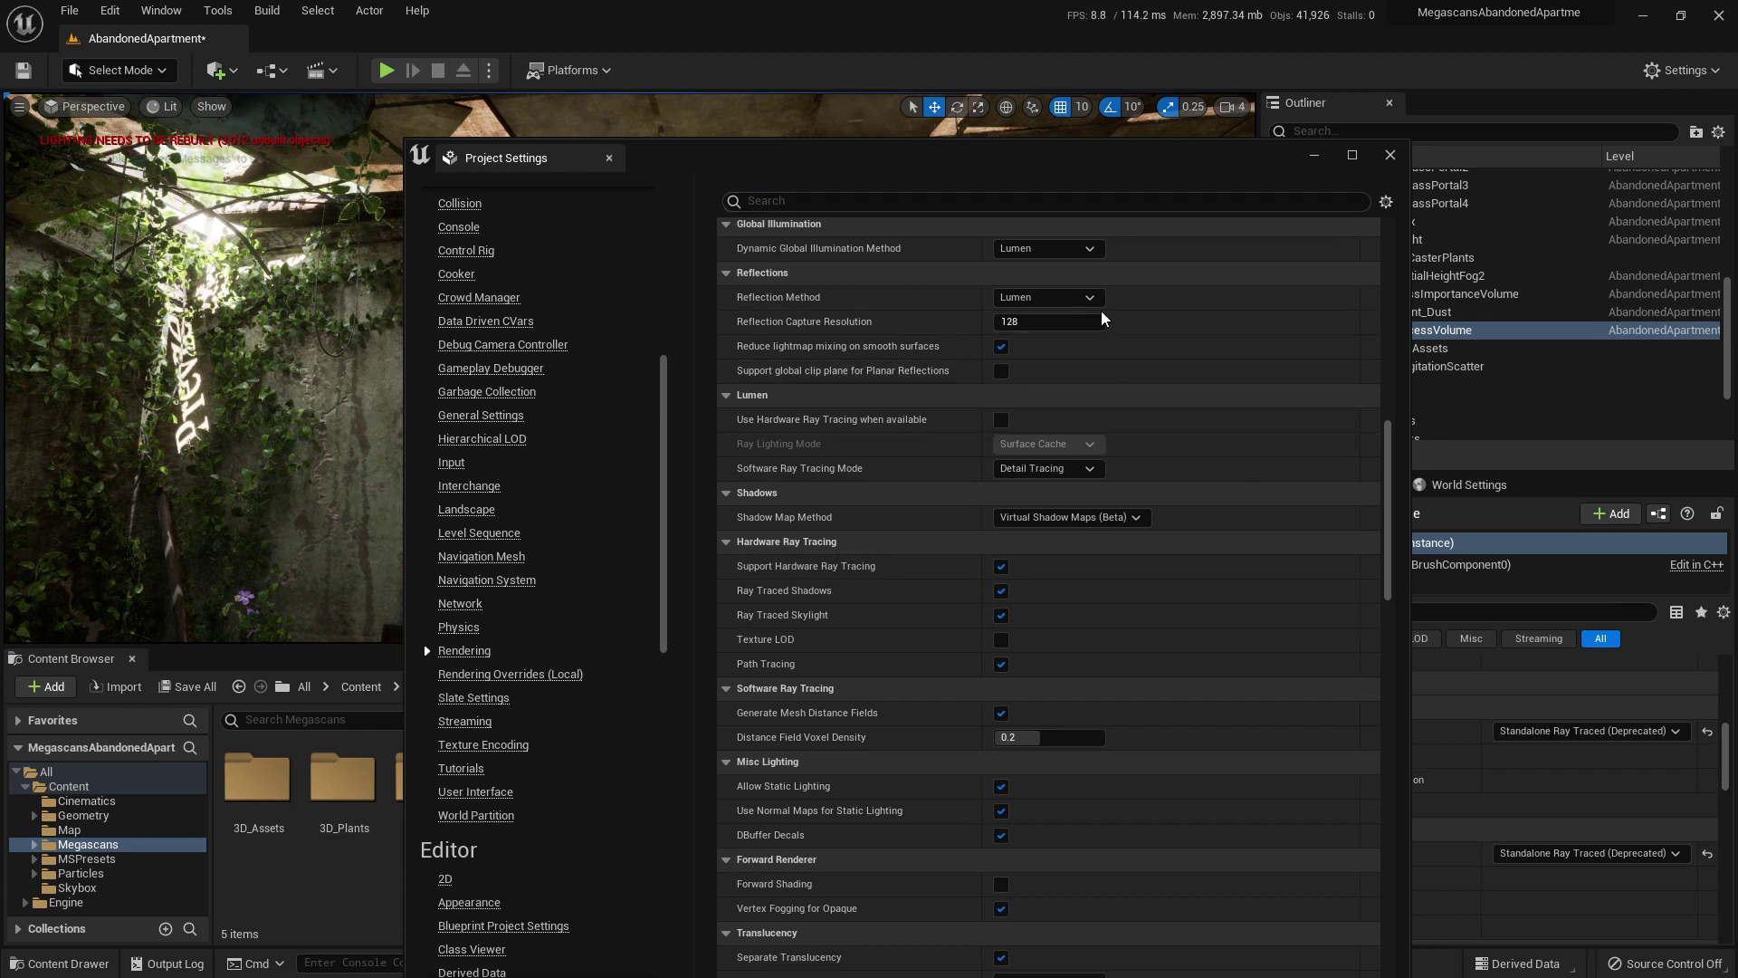
scroll(1041, 299, up, 1)
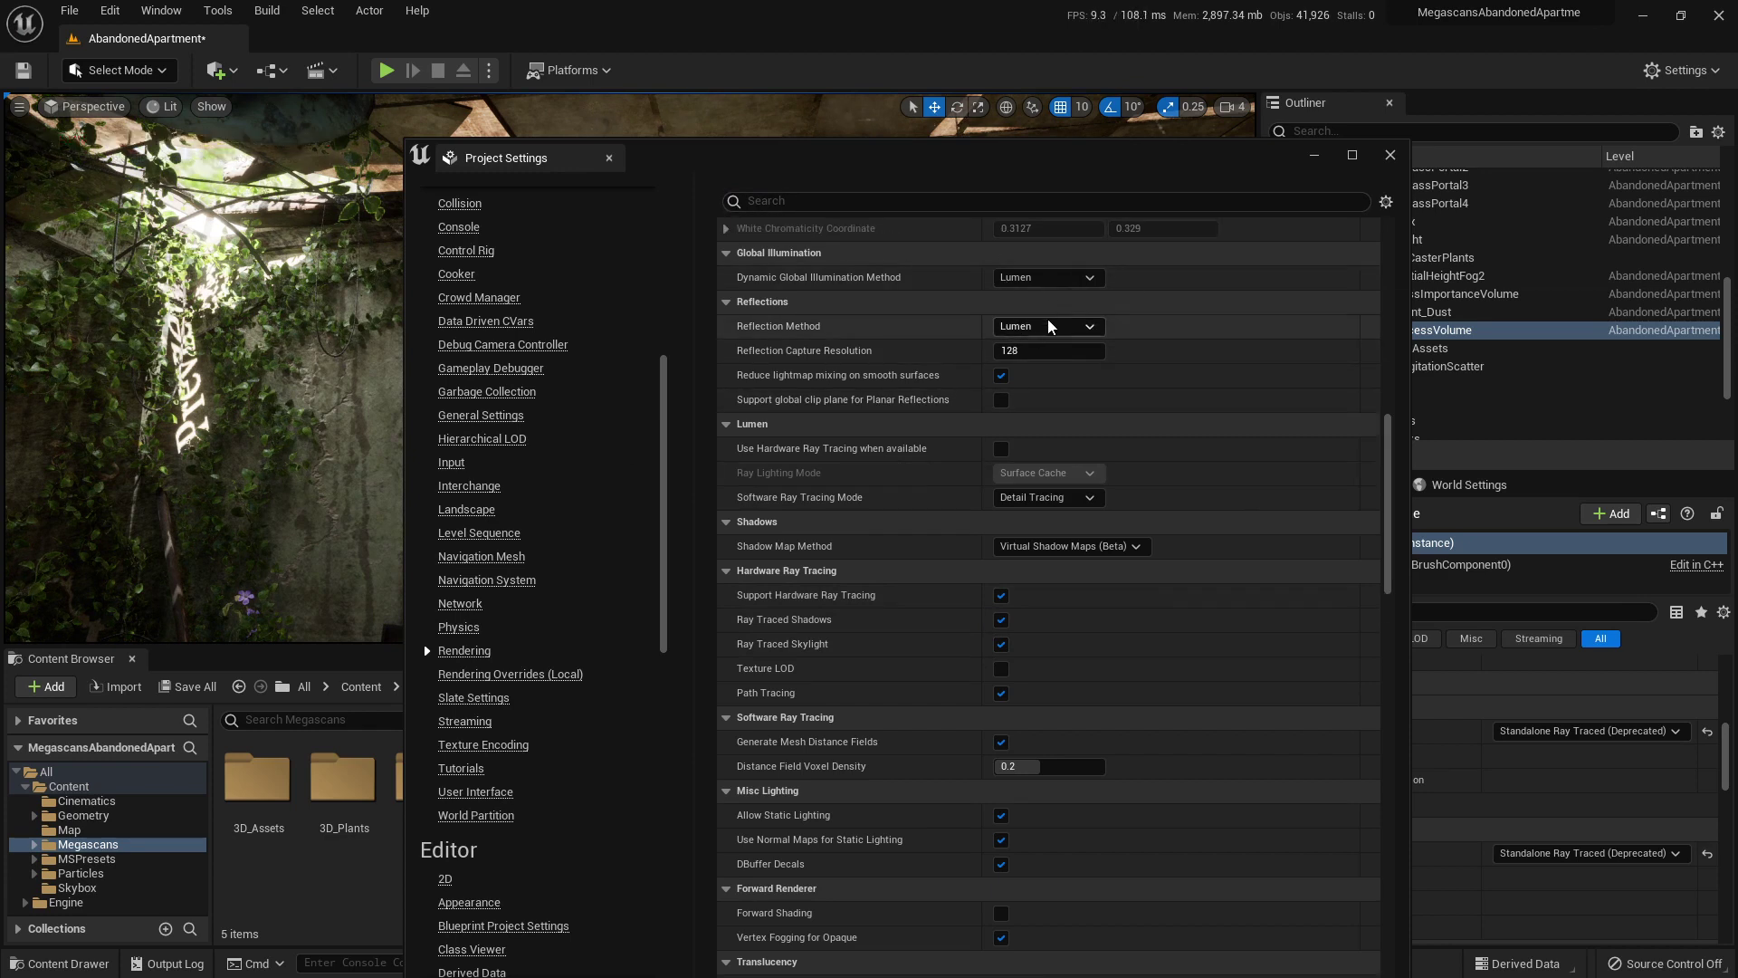
Move the Project Settings window out of the way and inspect the ray-traced lighting on the ceiling, doorway and plants.
drag(1162, 170, 906, 163)
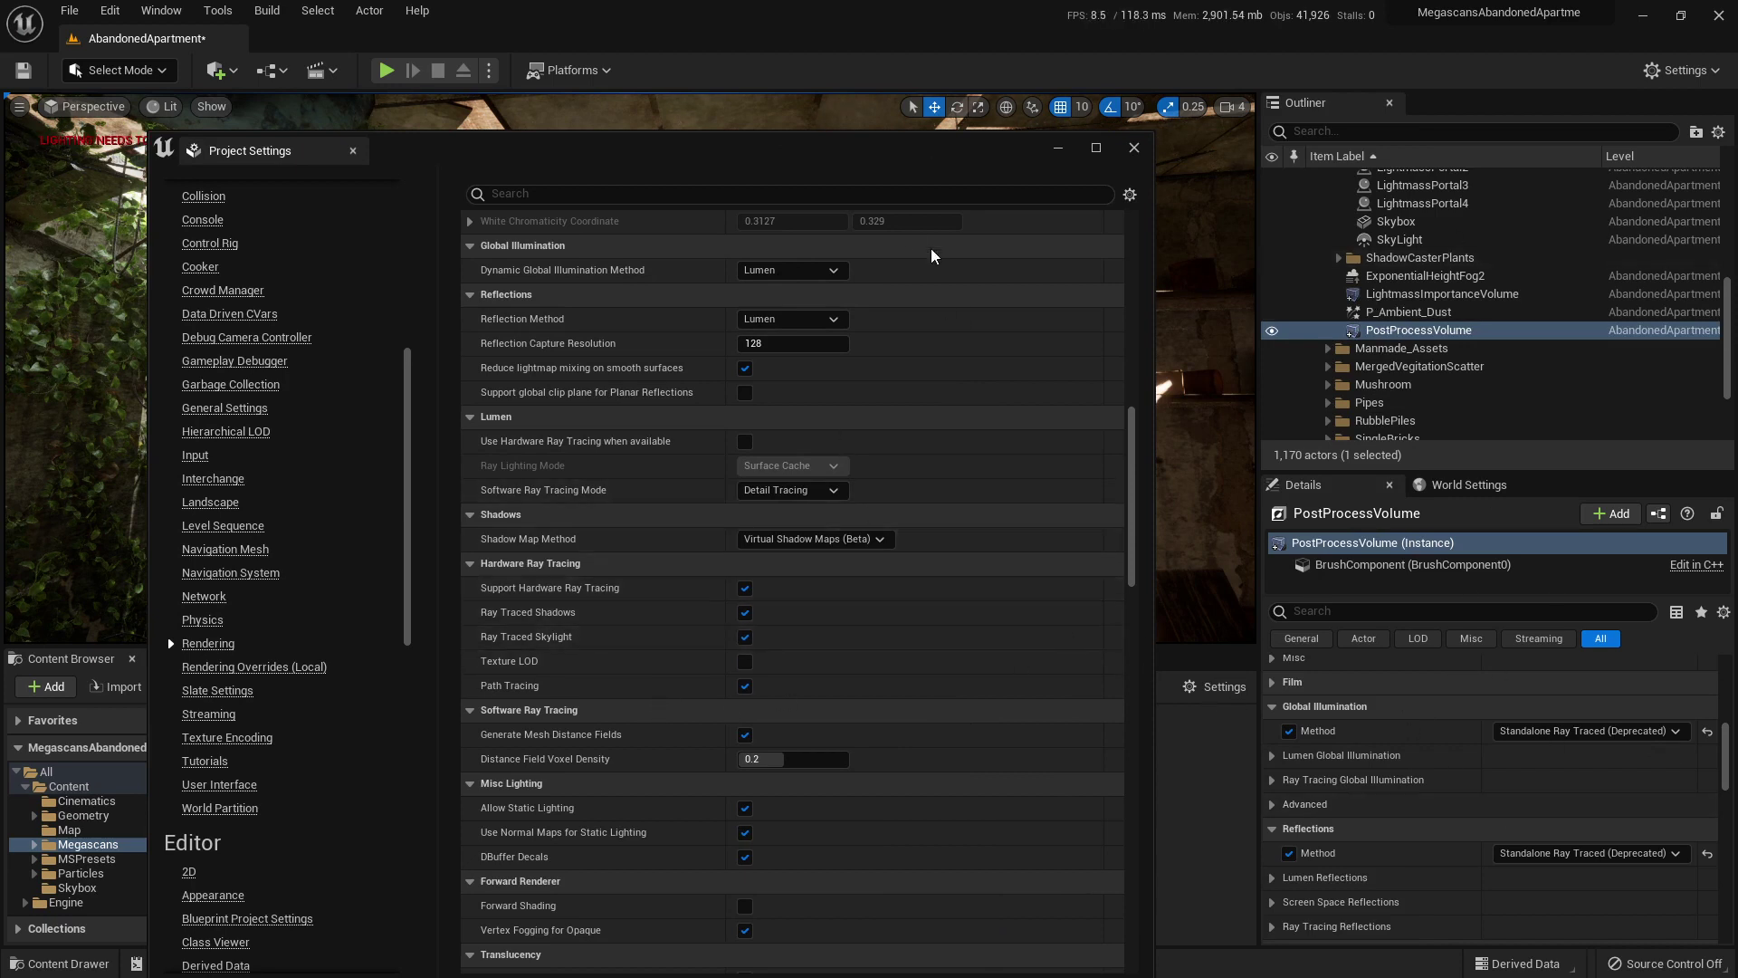
drag(707, 151, 899, 948)
right_drag(856, 412, 1176, 348)
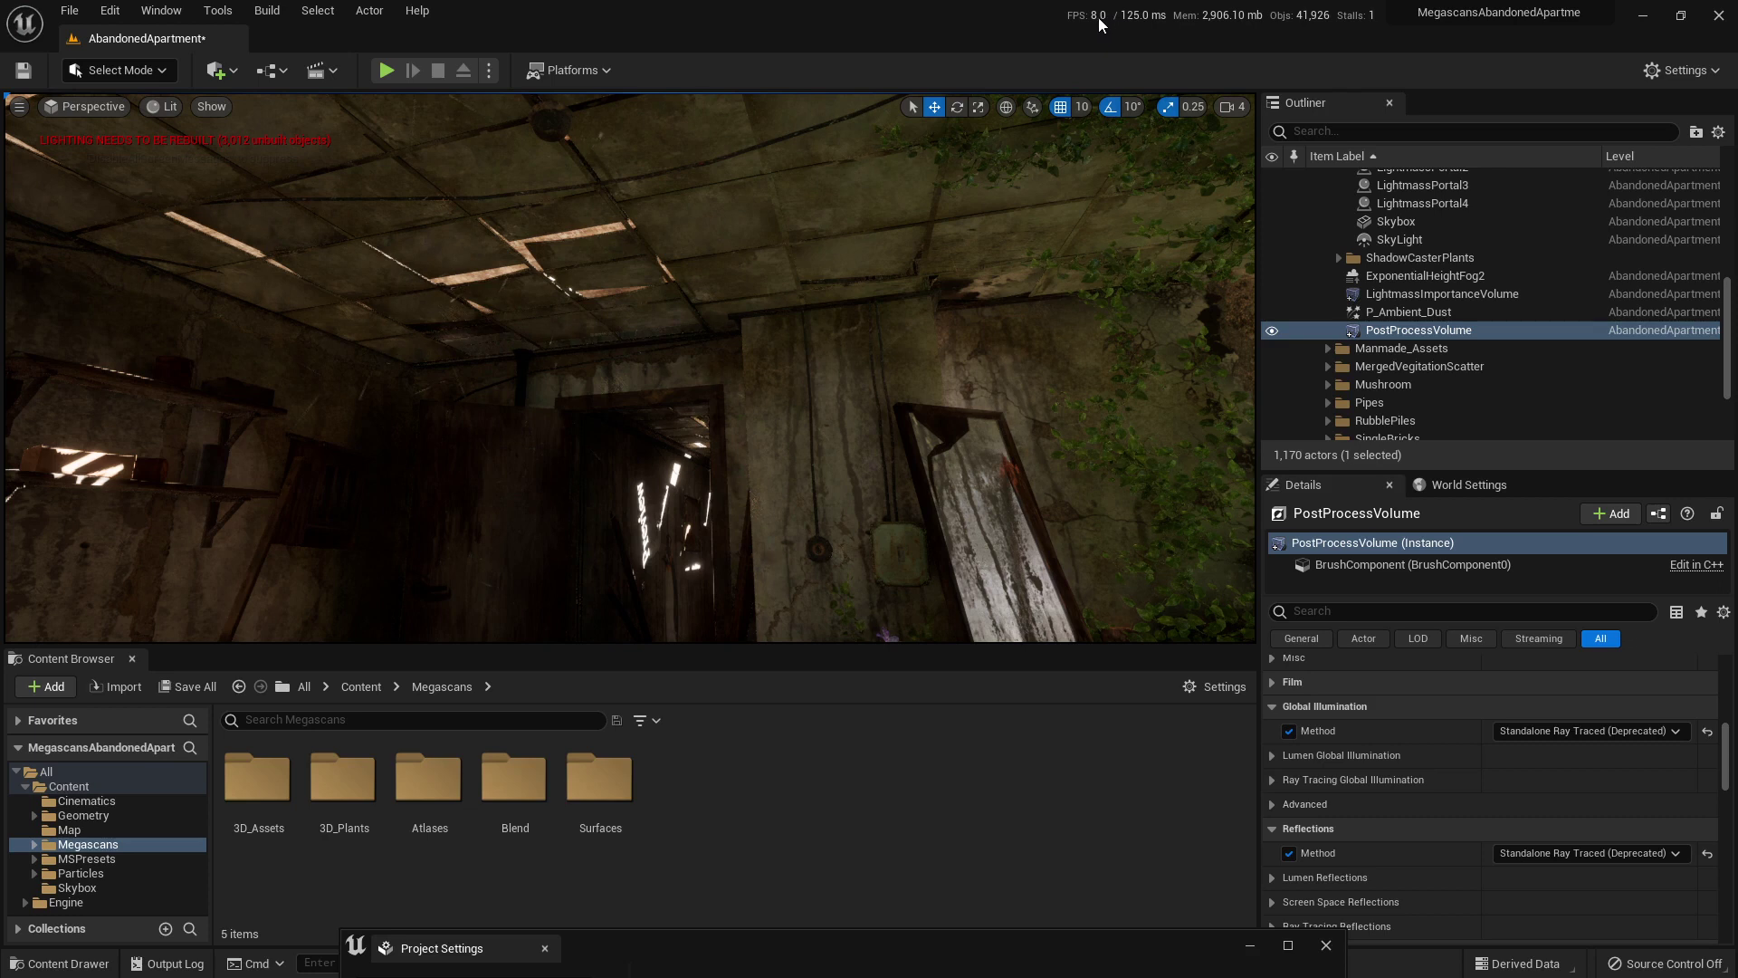
right_drag(798, 275, 912, 379)
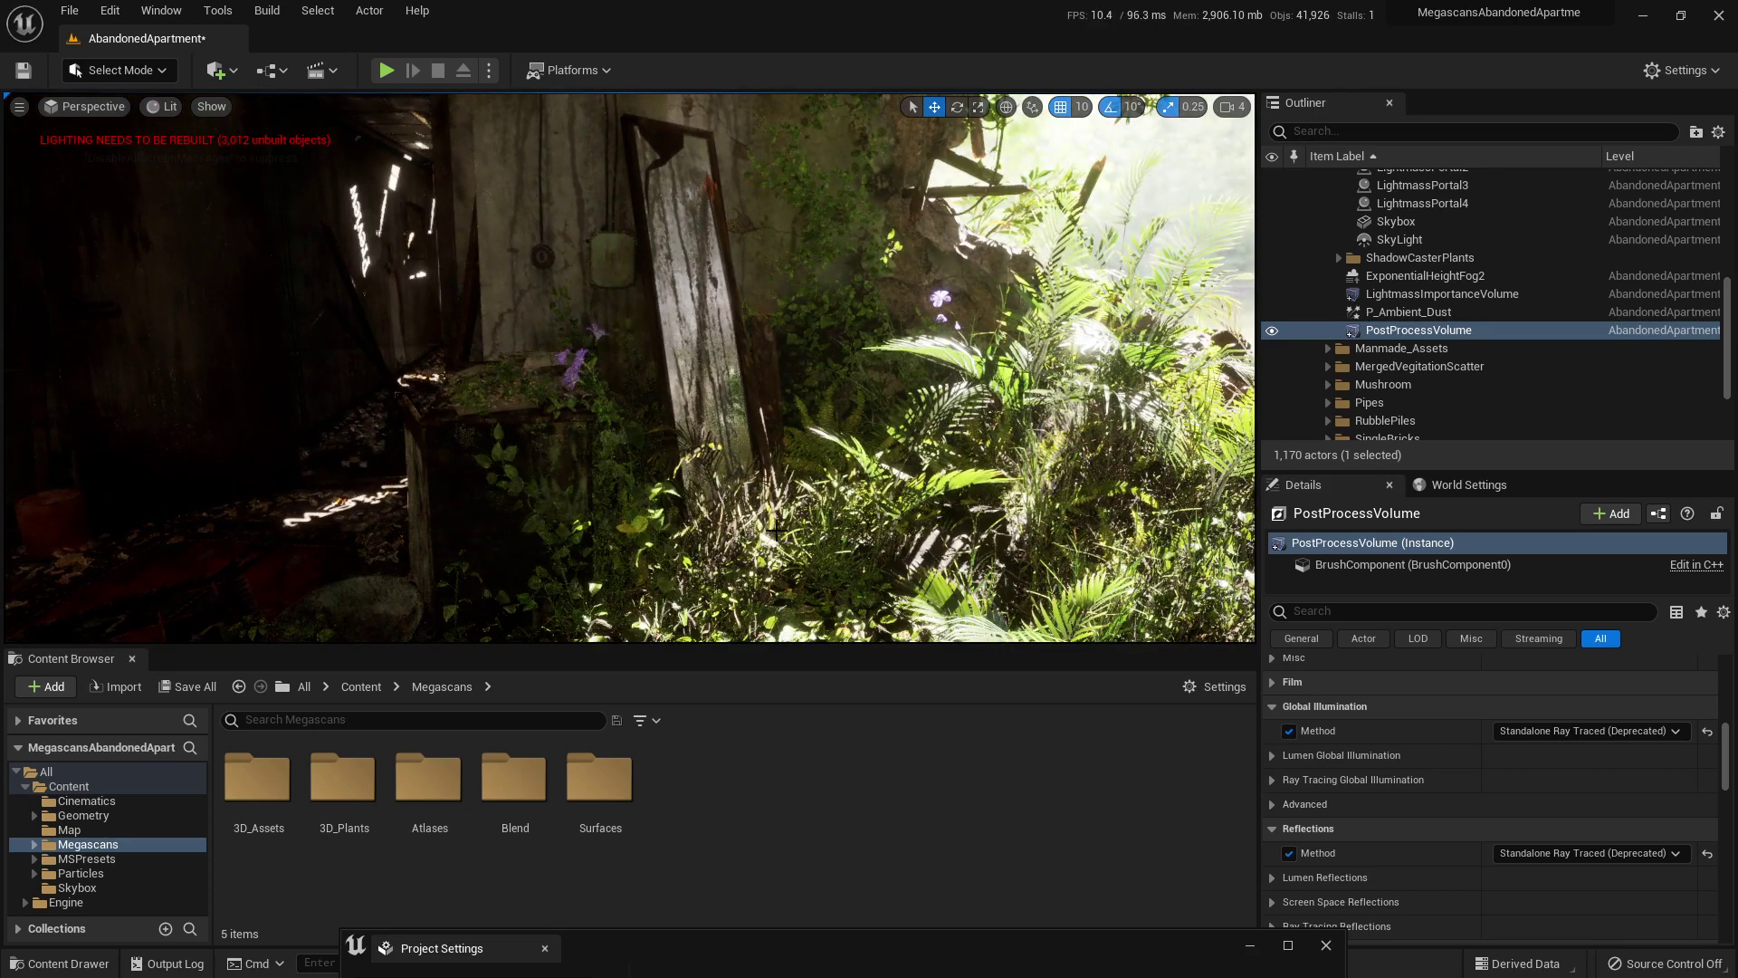
right_drag(774, 543, 393, 309)
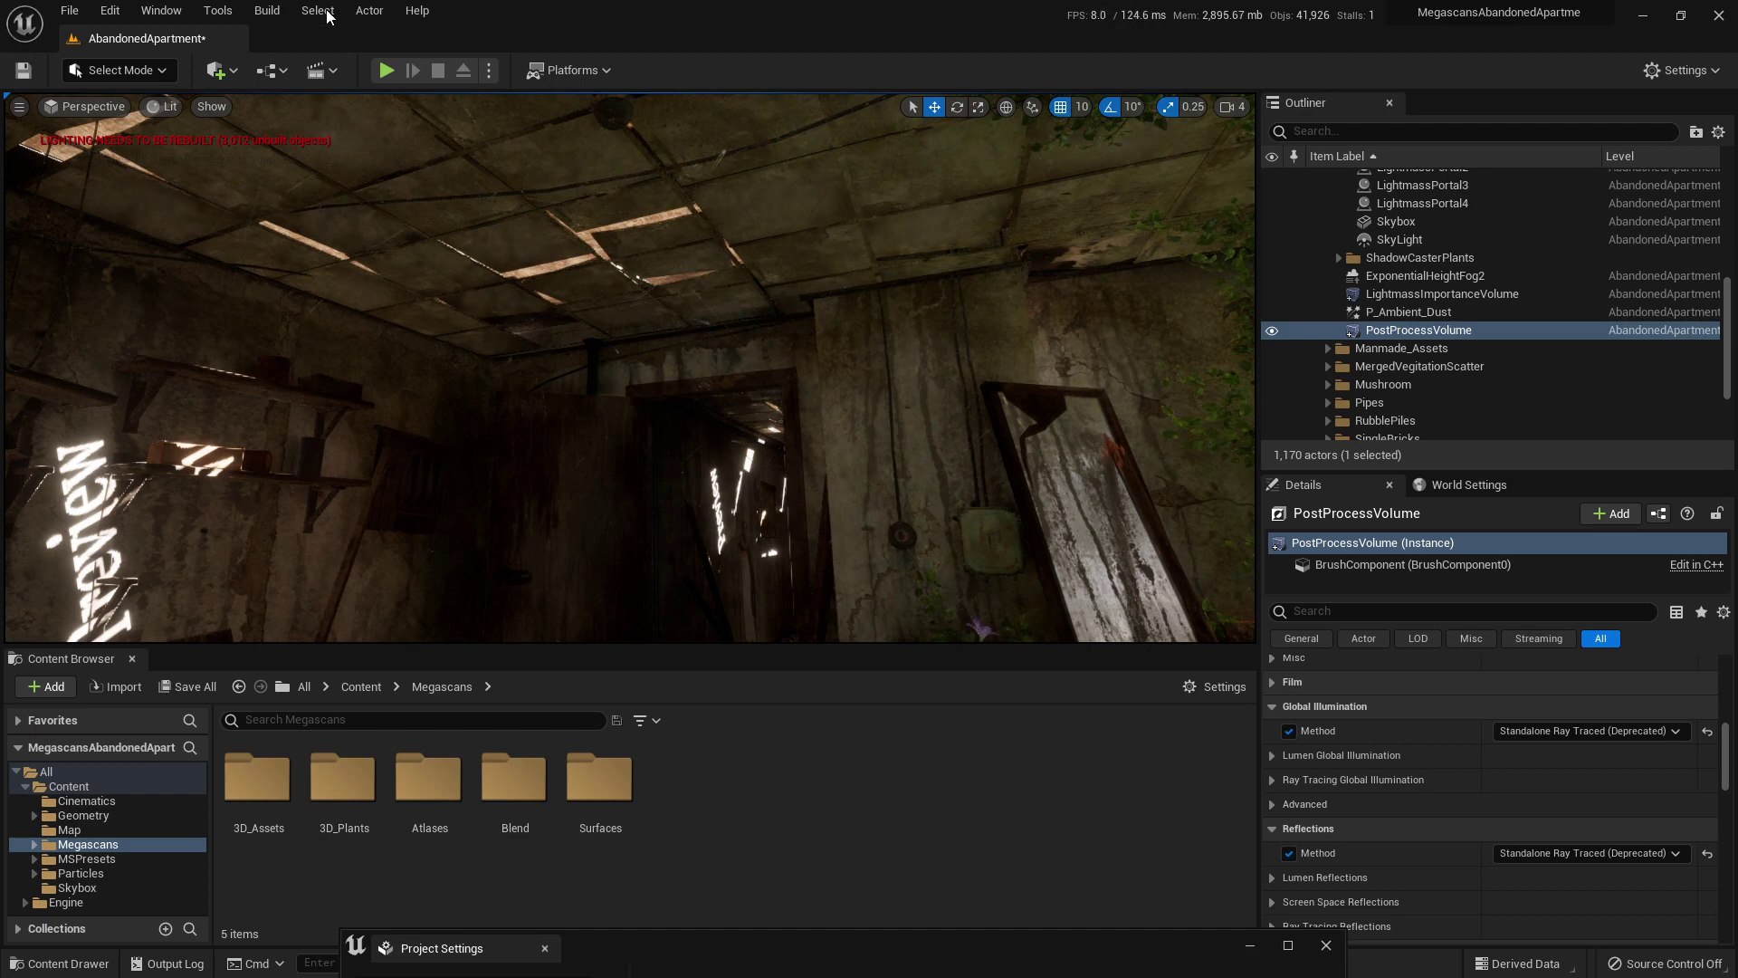
Open the GPU Lightmass settings and turn off Viewport Realtime for a full-speed bake.
click(268, 12)
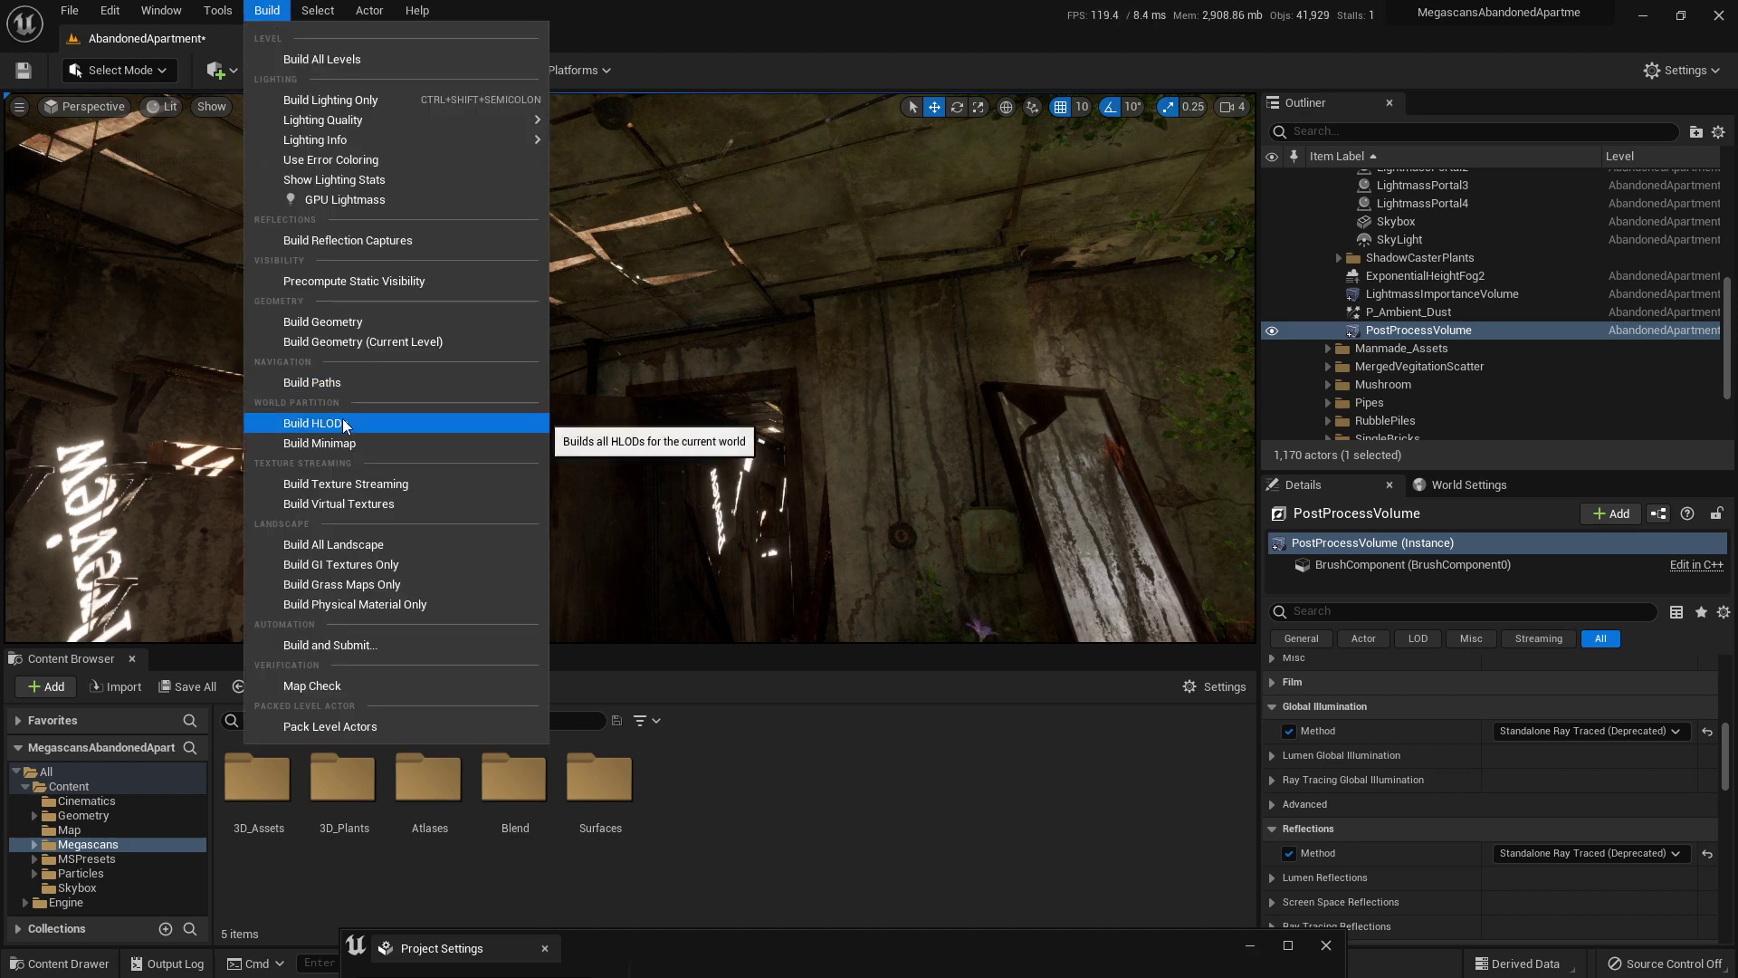
click(353, 200)
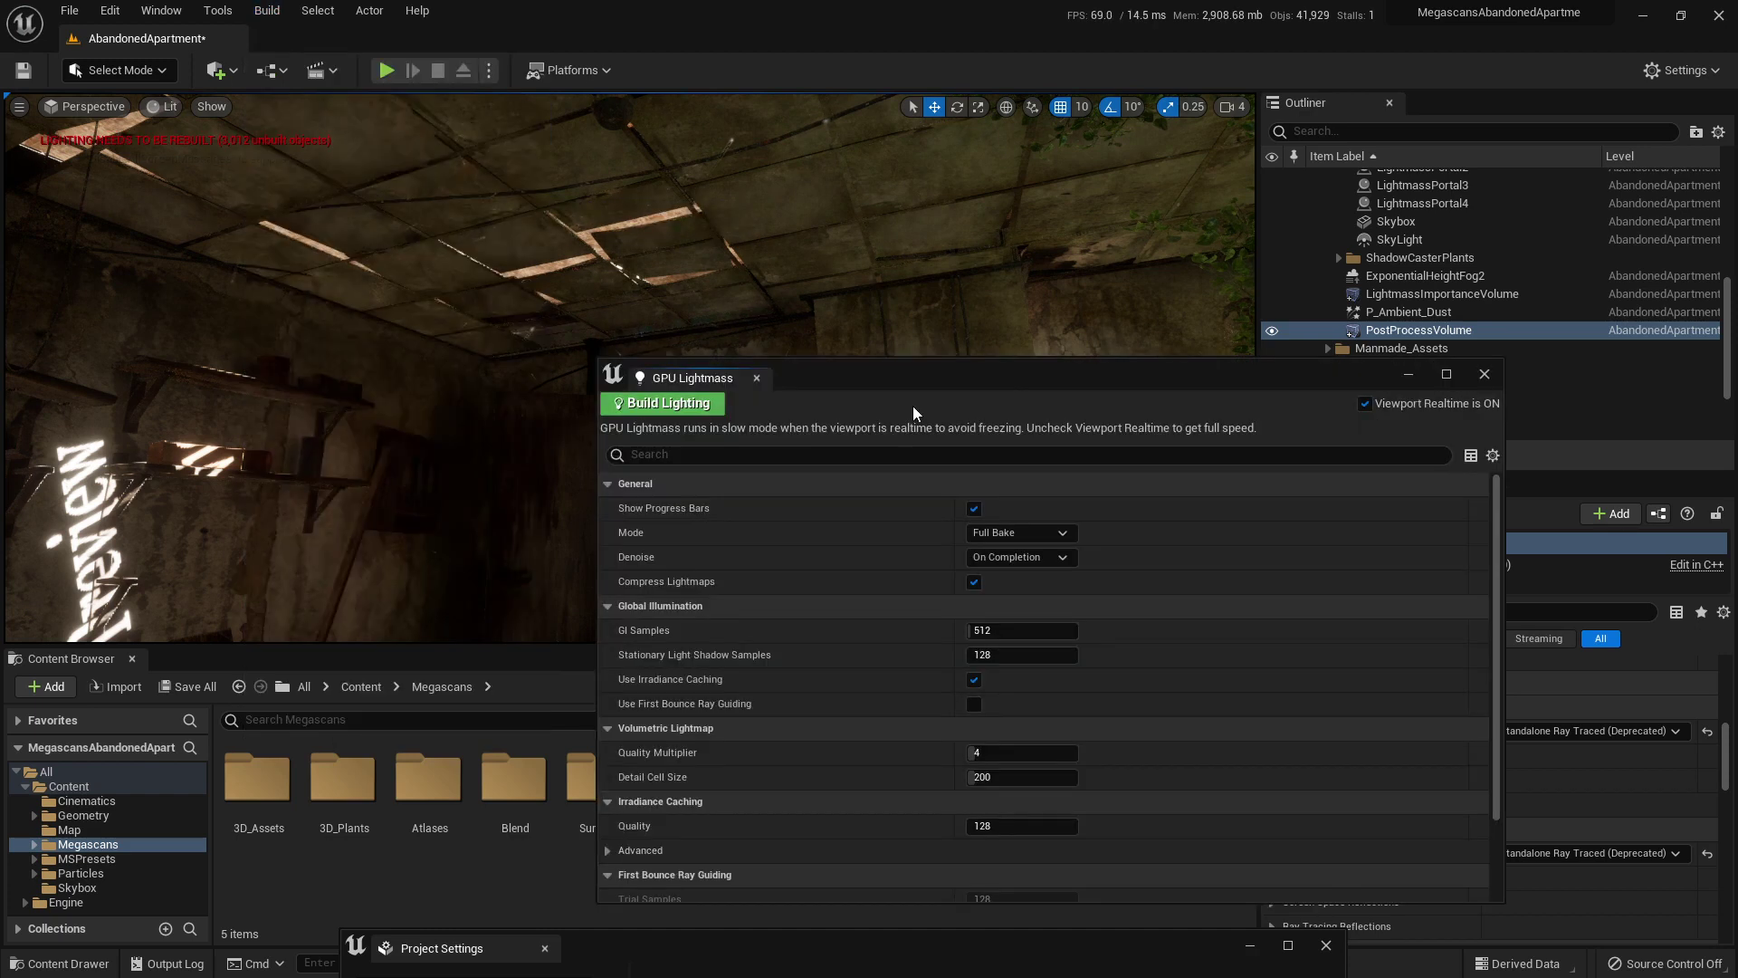
drag(998, 370, 933, 301)
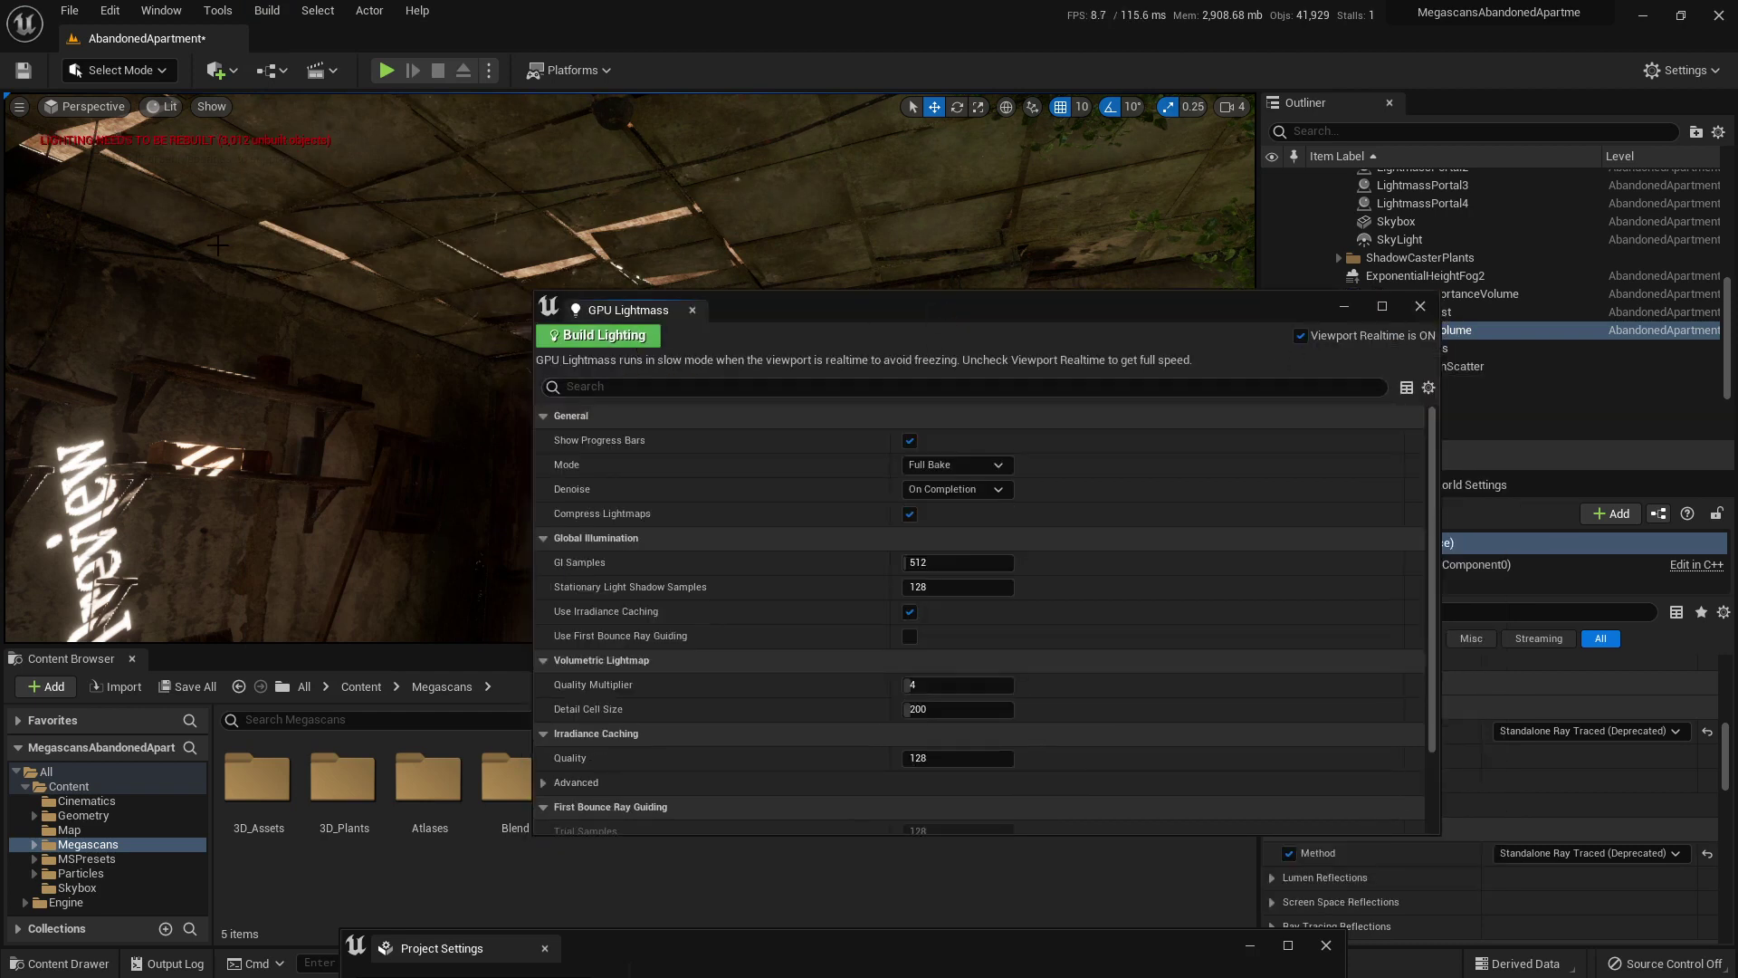
click(19, 107)
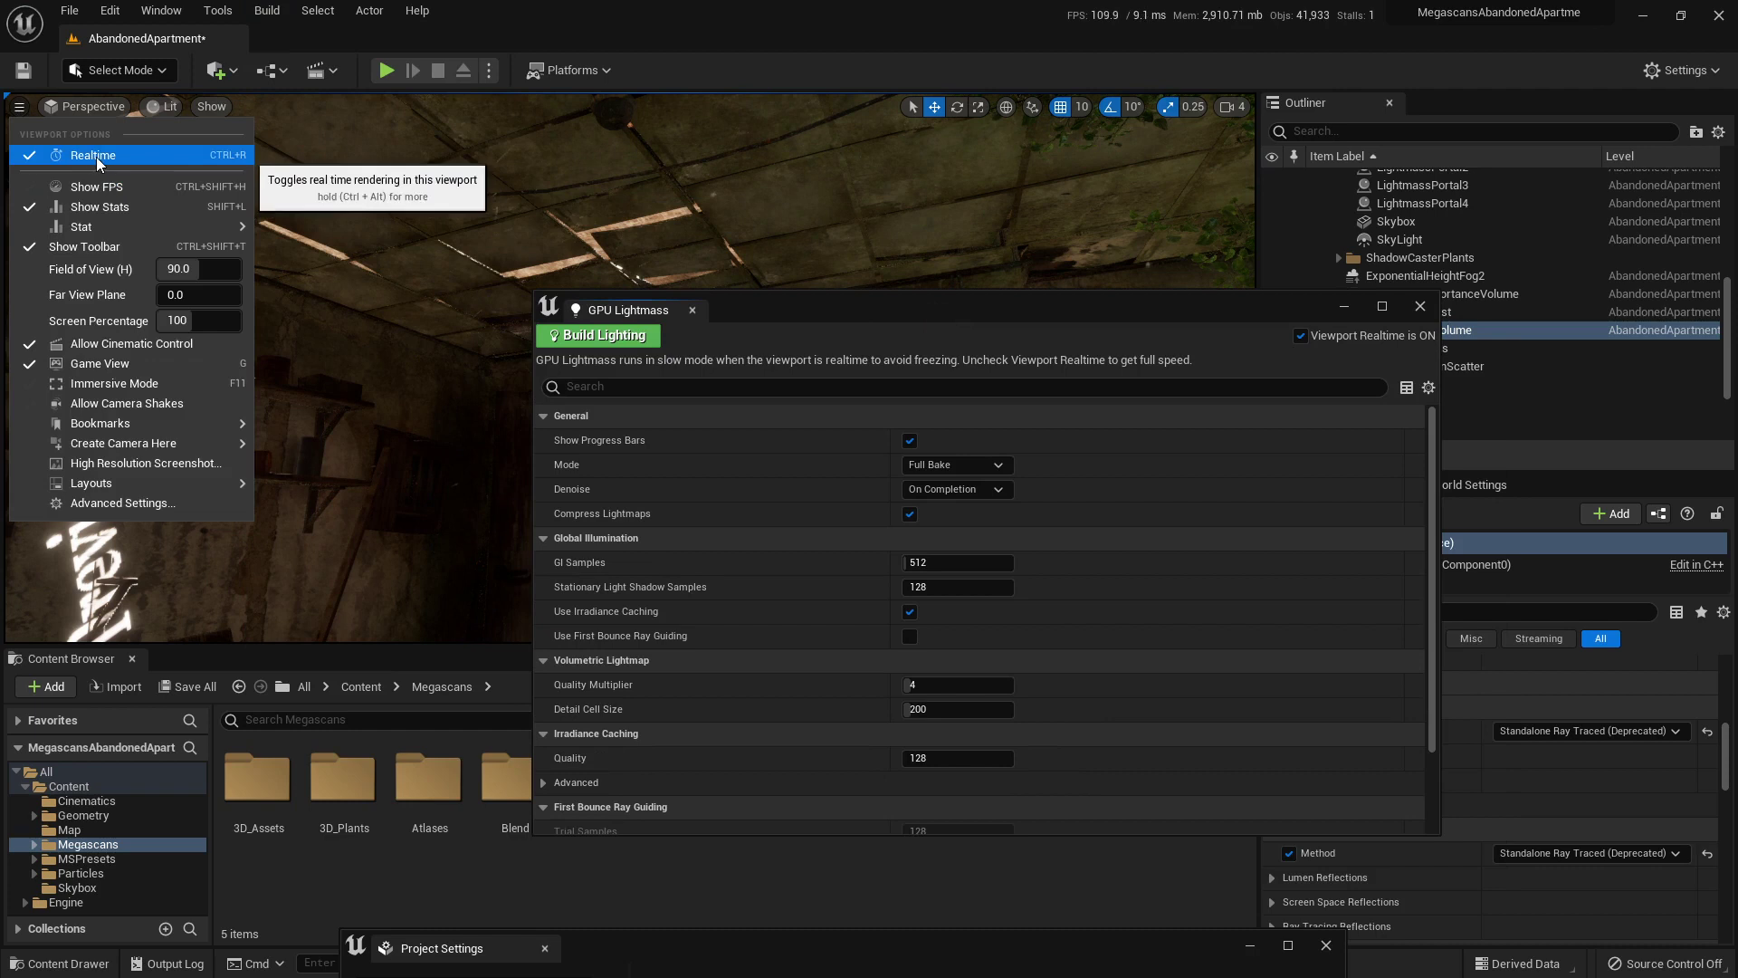
click(1191, 323)
click(1300, 336)
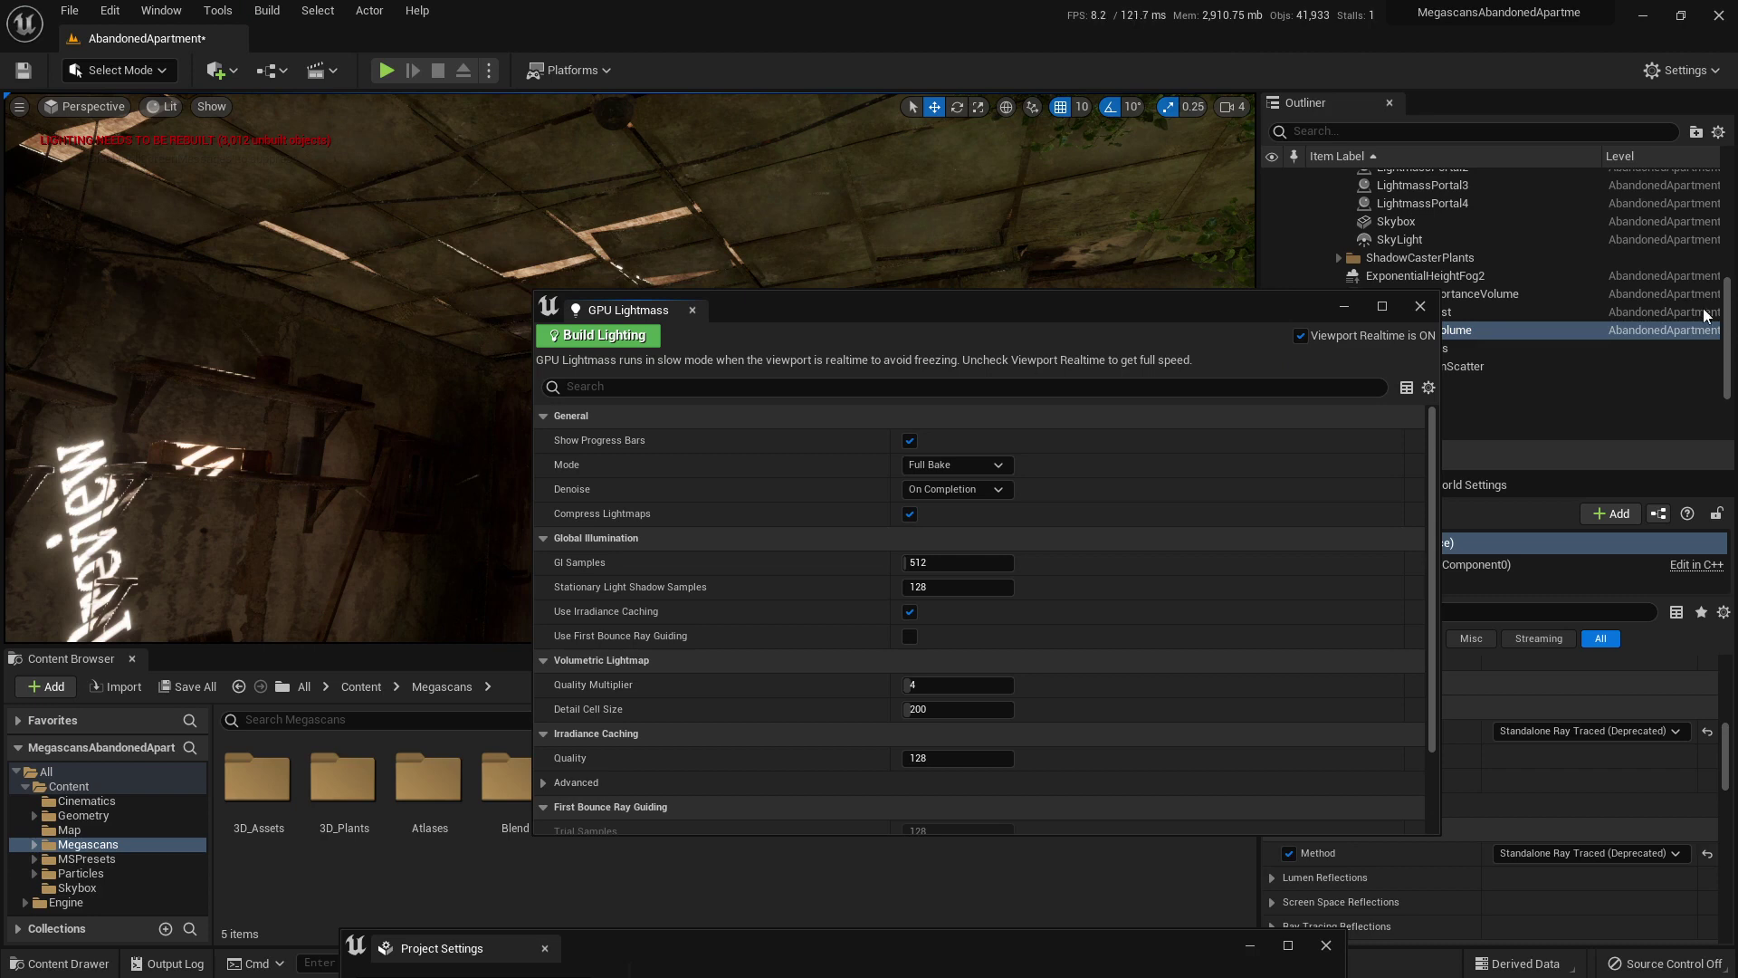
click(1300, 336)
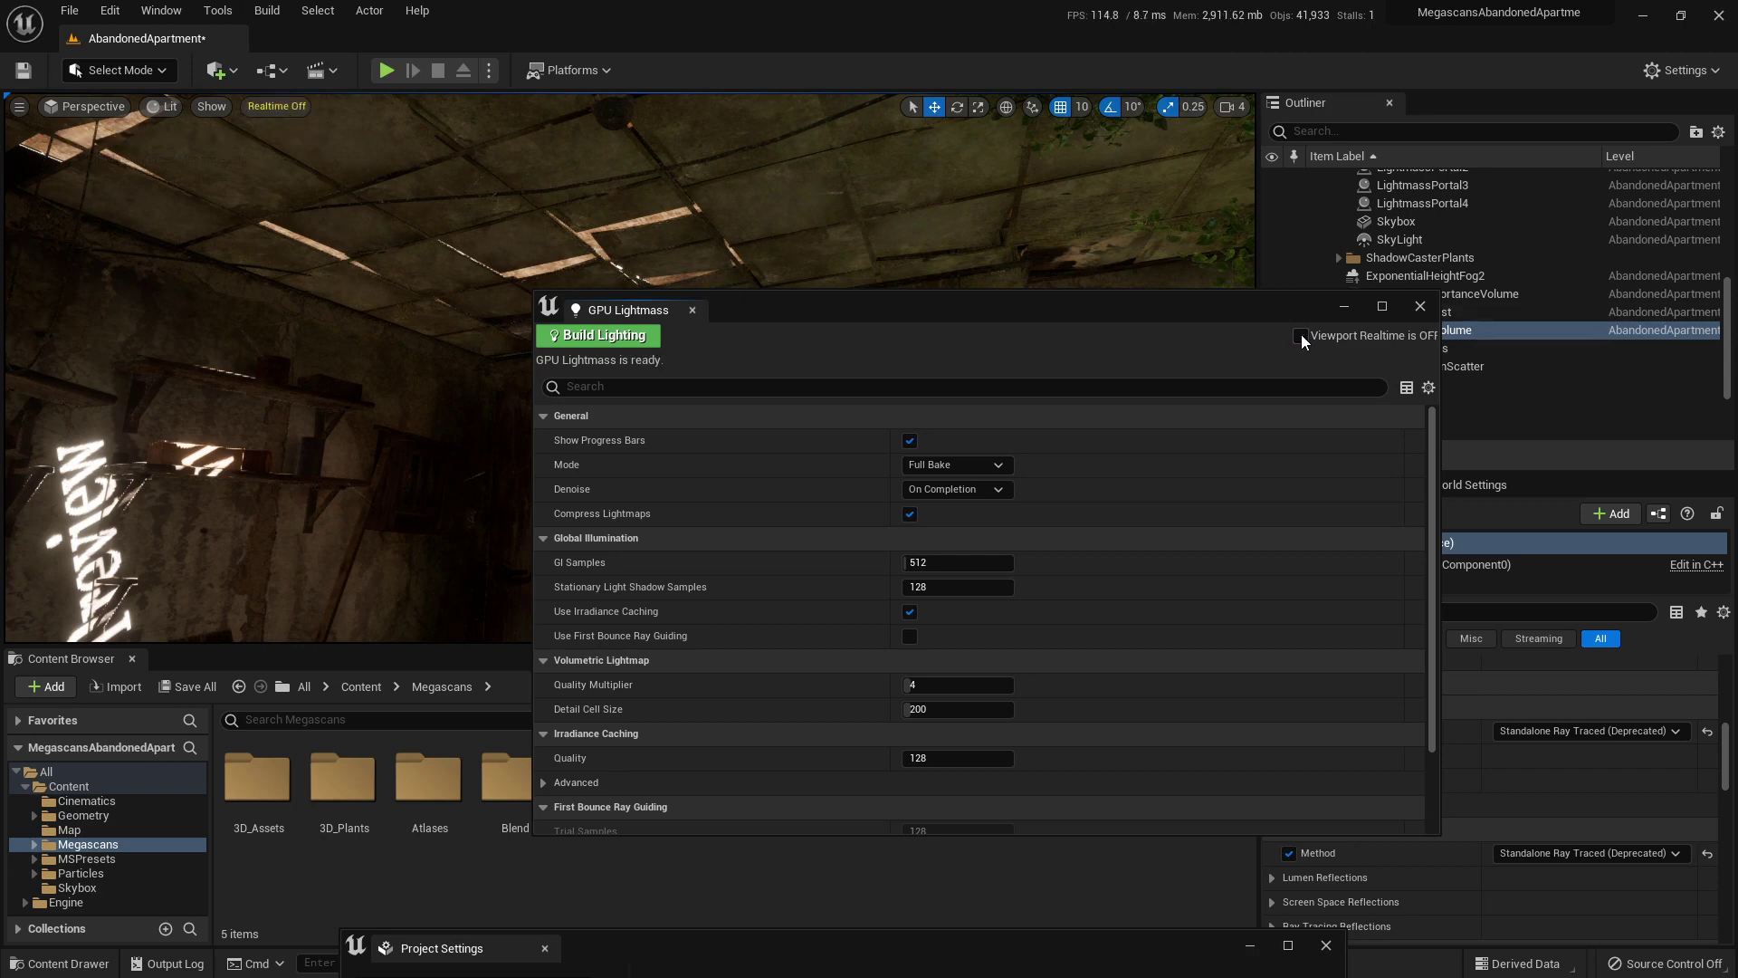
click(19, 107)
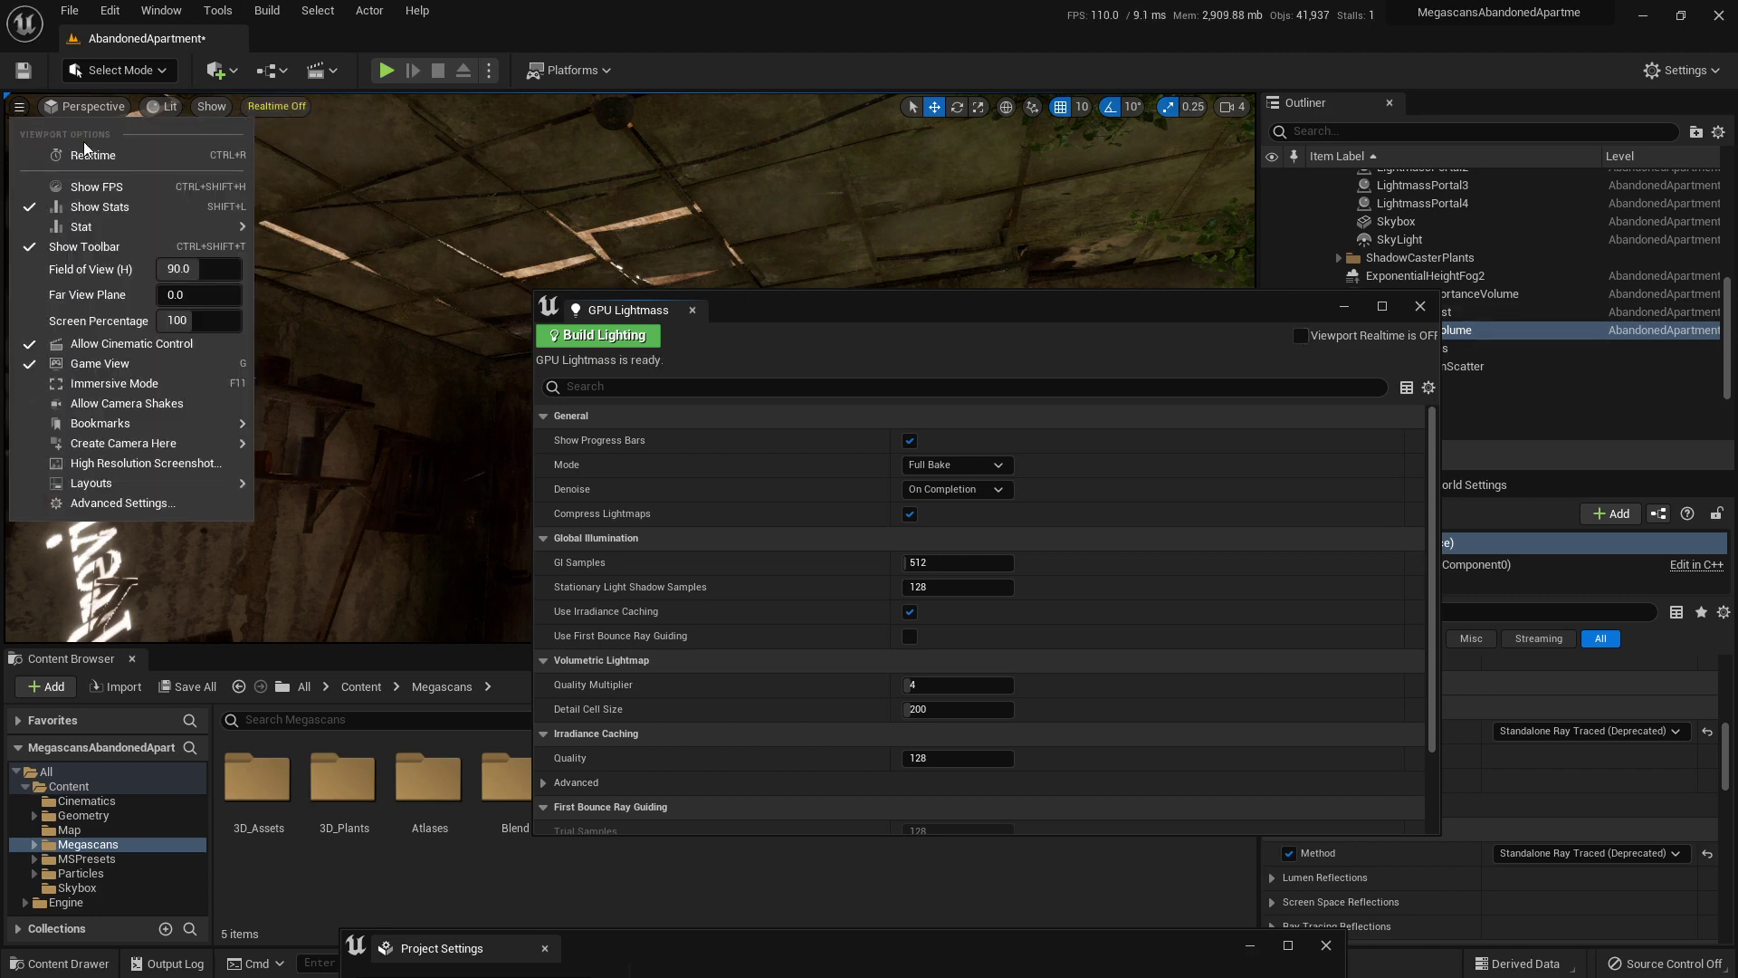
click(25, 108)
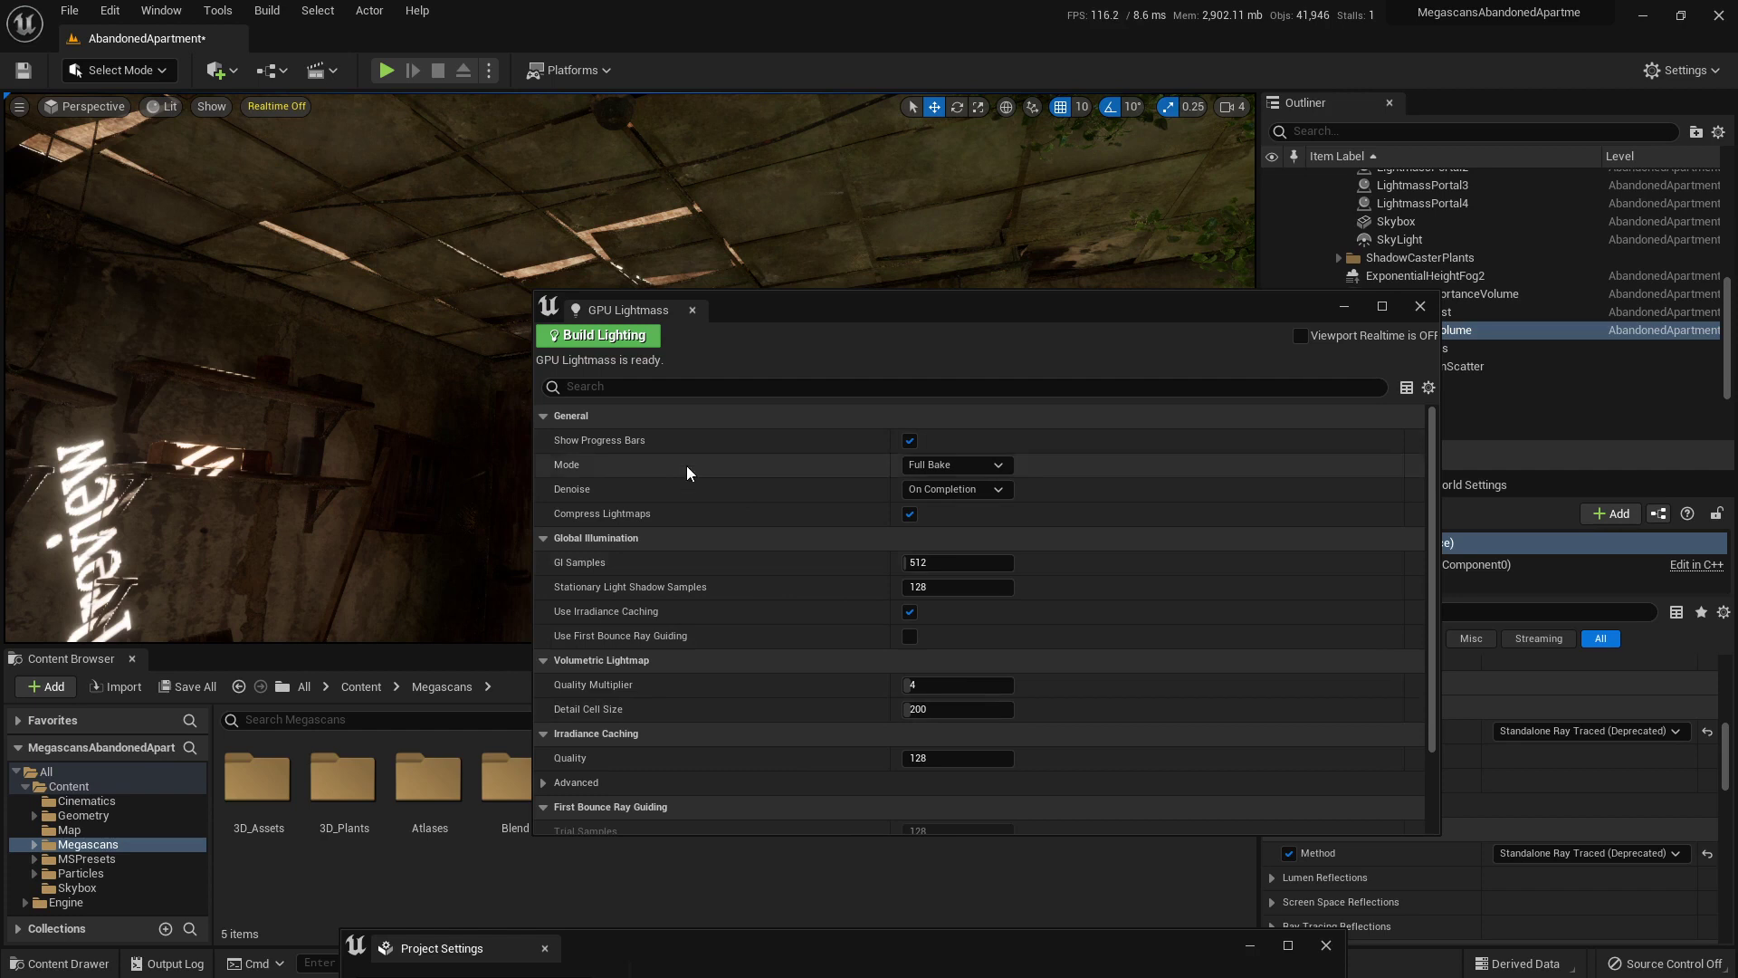
Build the level's lighting with GPU Lightmass, close its window and inspect the baked walls and shelves.
click(612, 337)
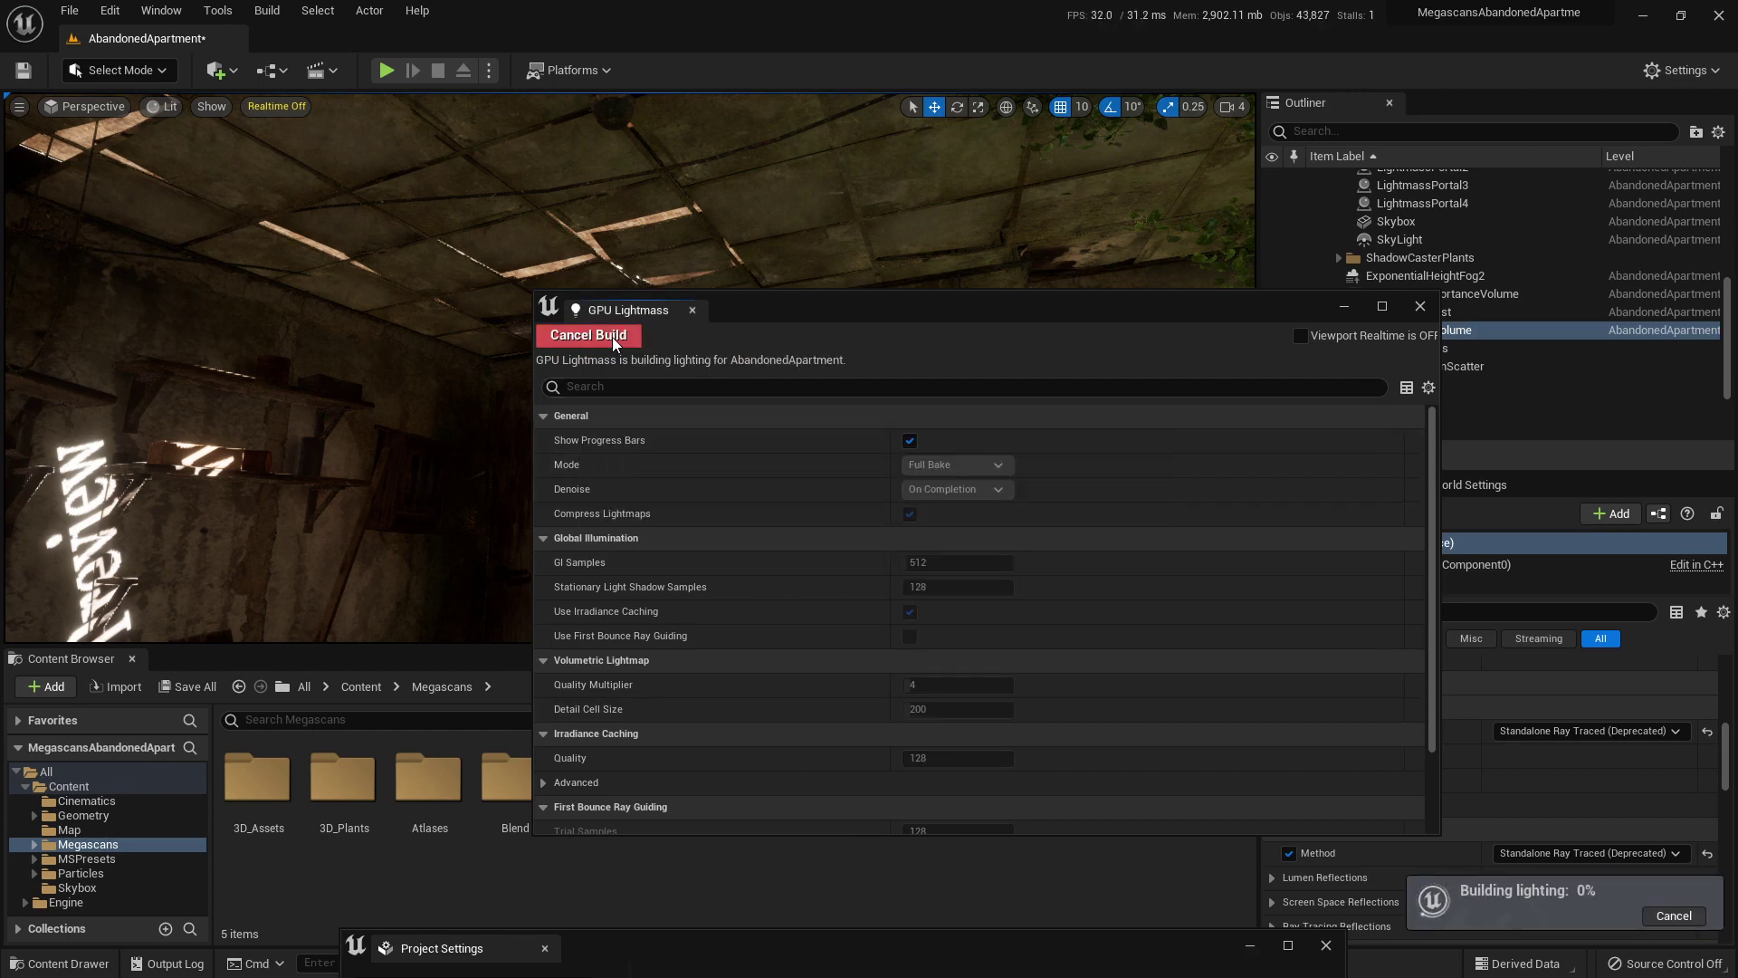
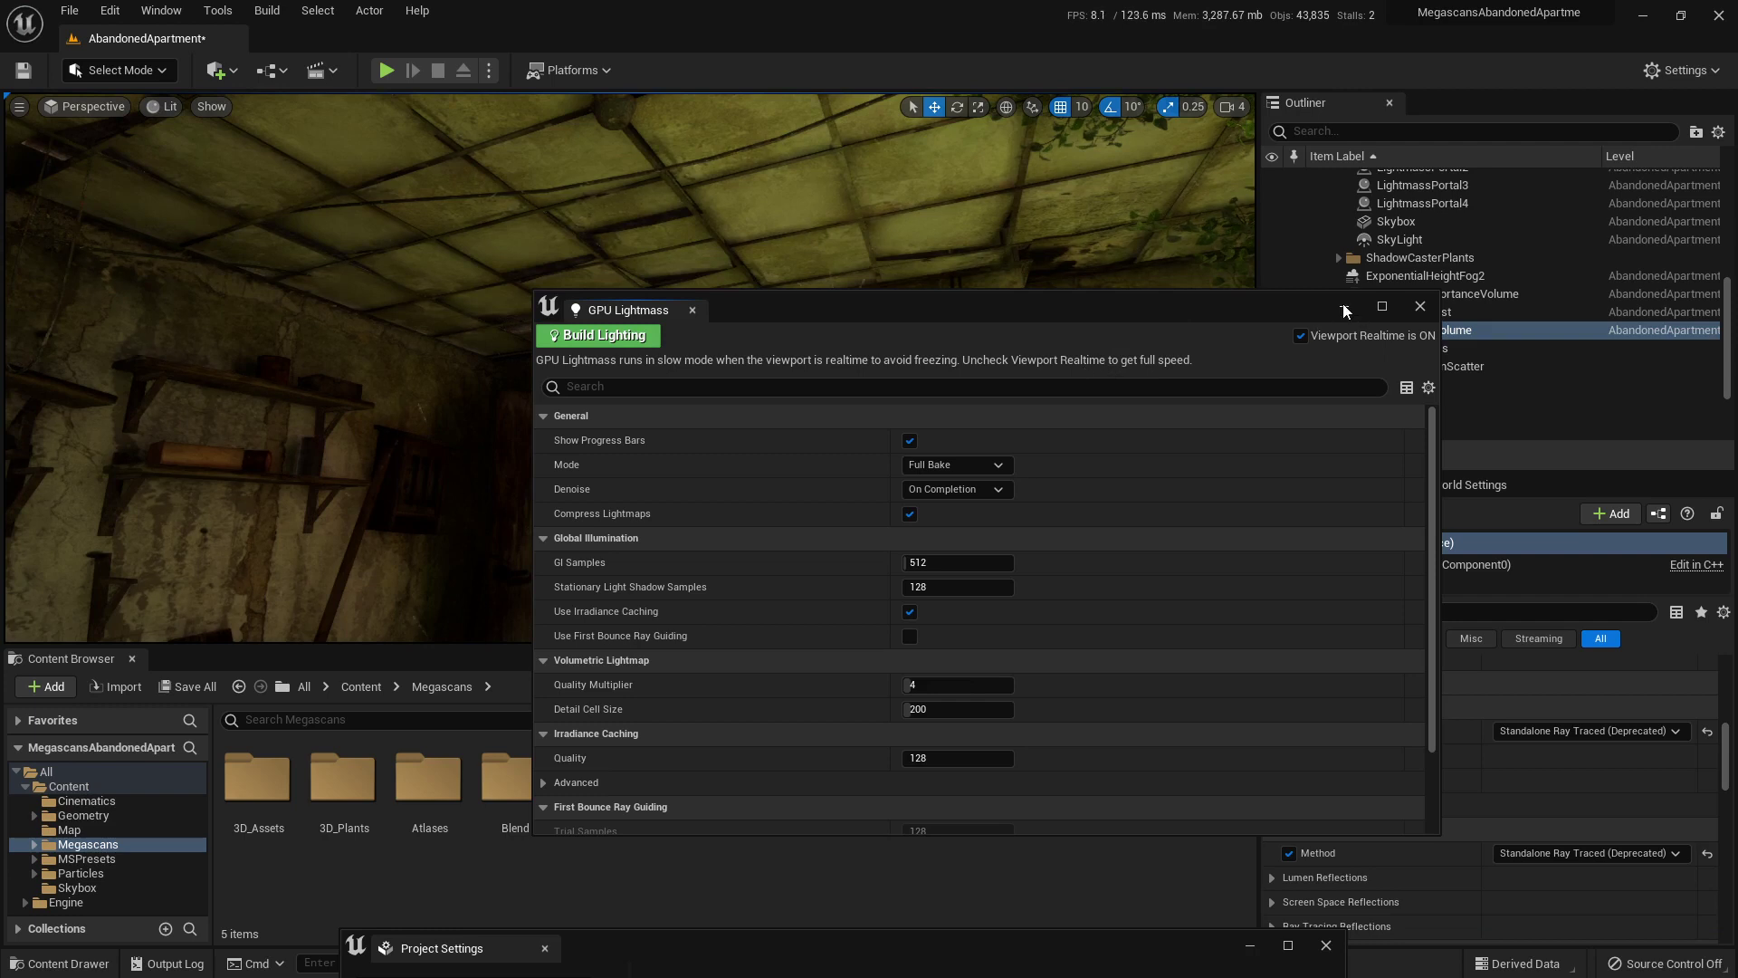
click(1421, 309)
right_drag(630, 369, 313, 271)
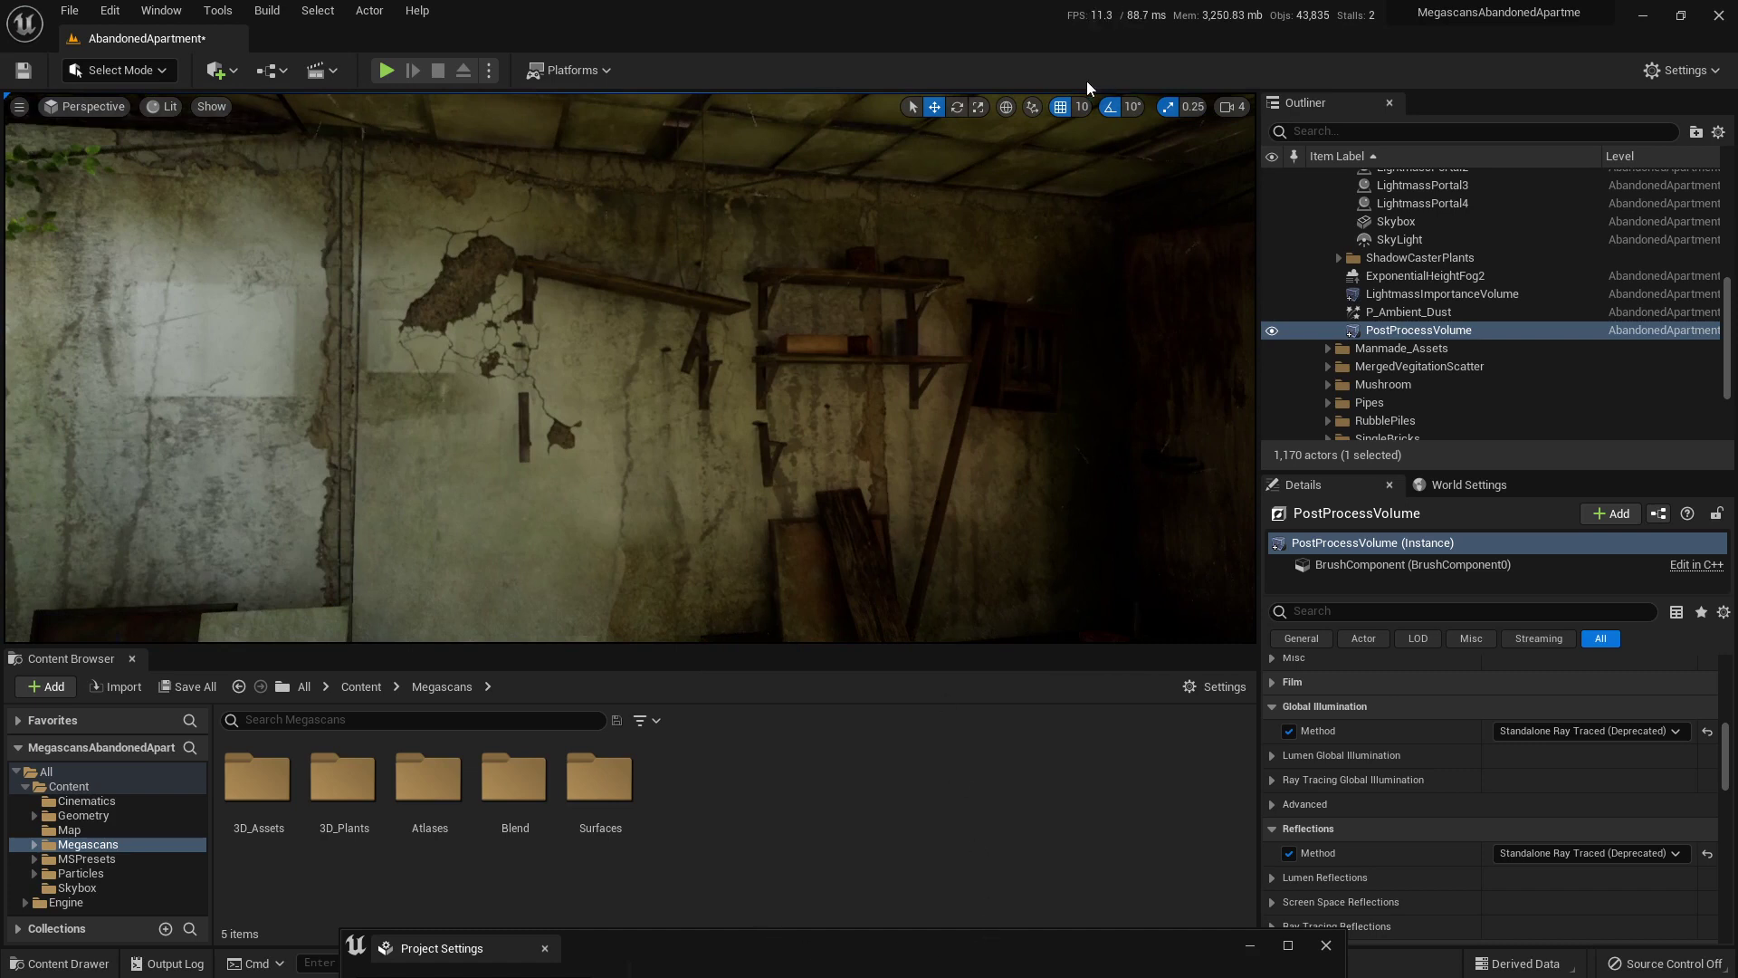
Run the console command r.RayTracing.ForceAllRayTracingEffects 0 and close the Project Settings window.
drag(701, 937, 1050, 186)
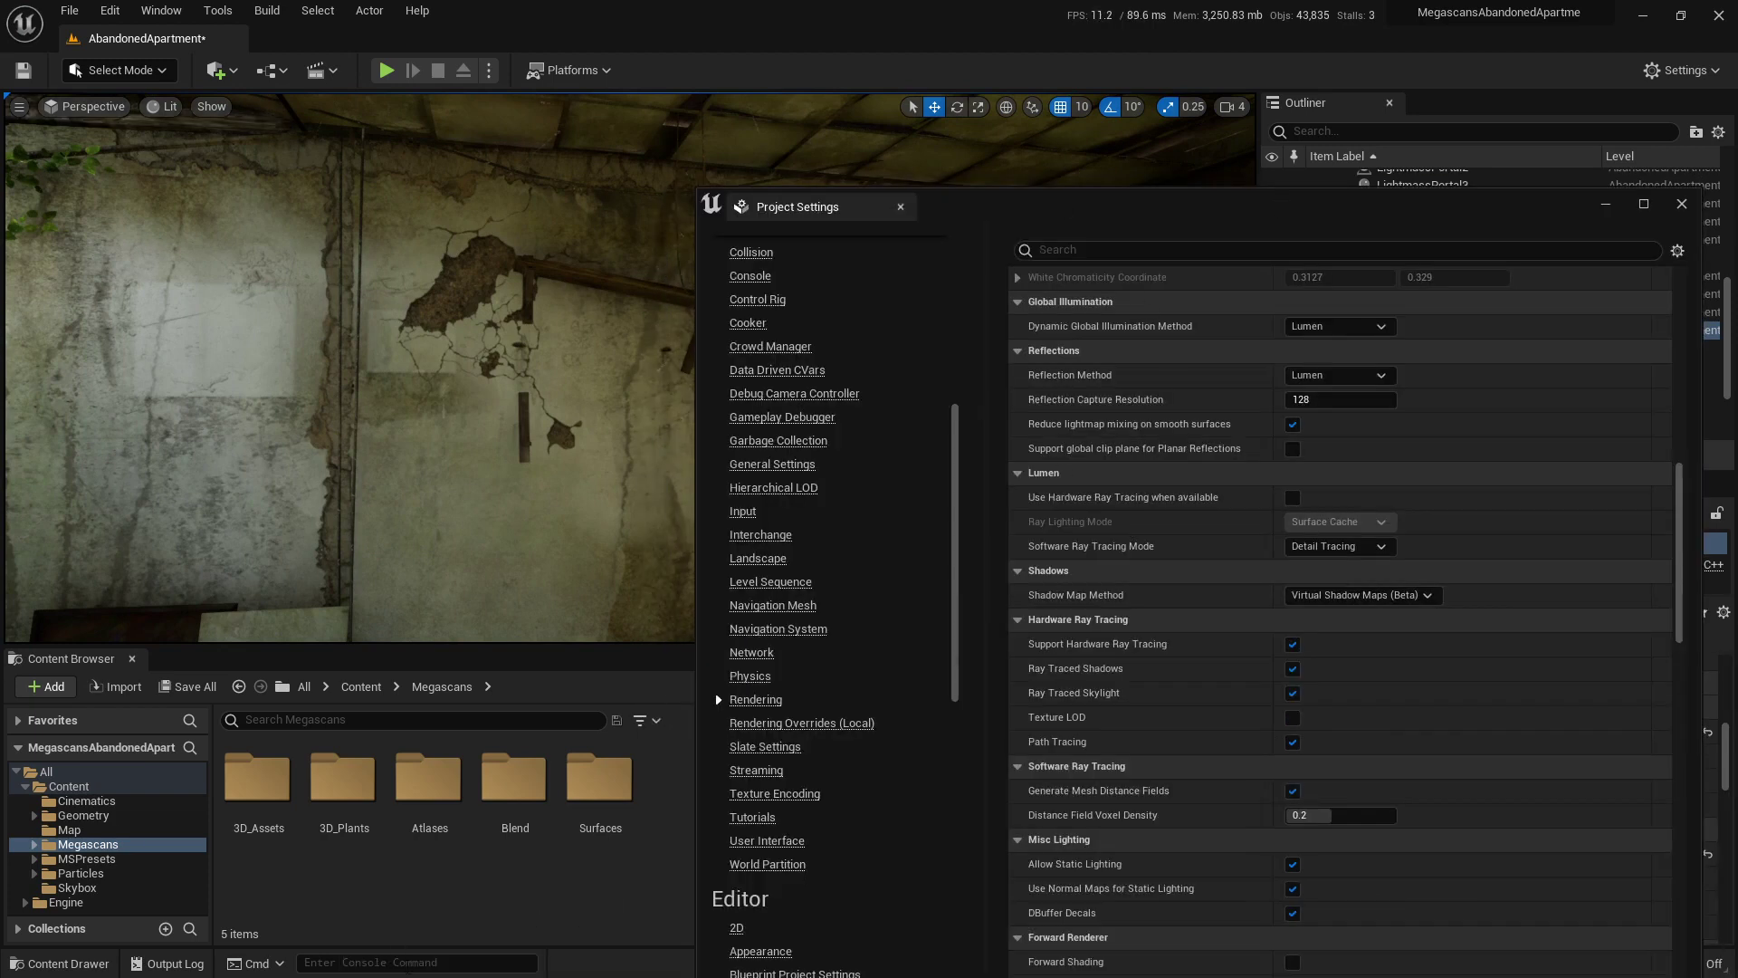
click(405, 964)
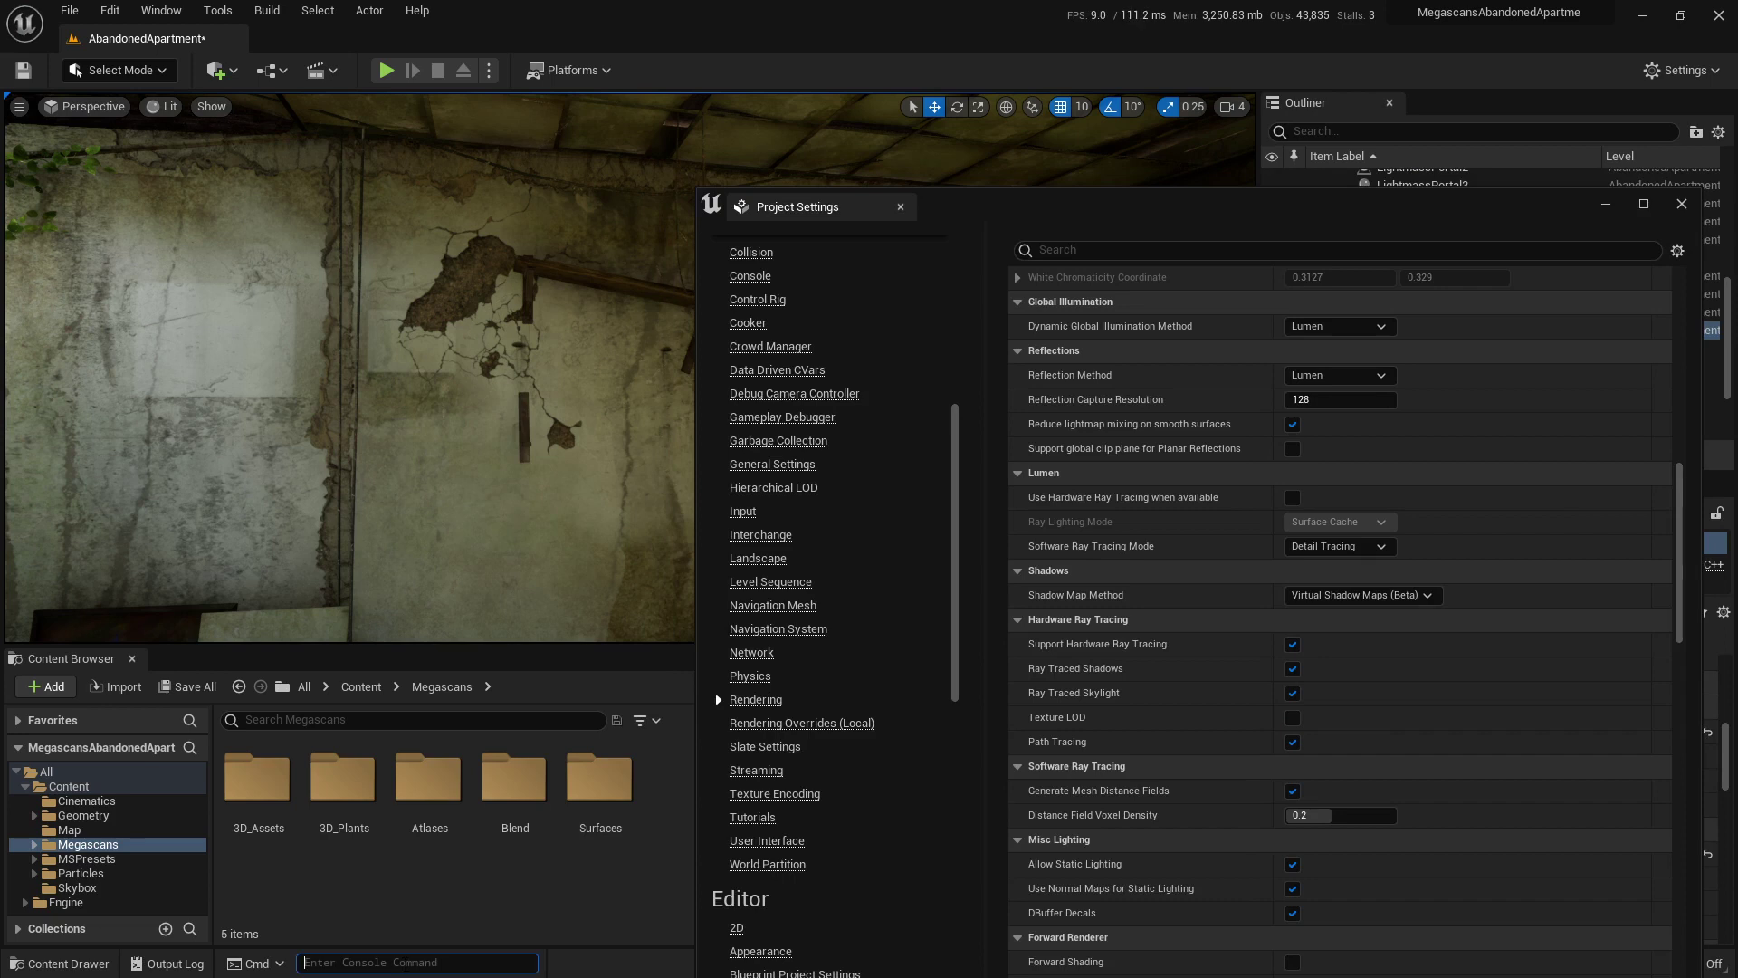
key(Up)
key(Up)
key(Up)
key(Up)
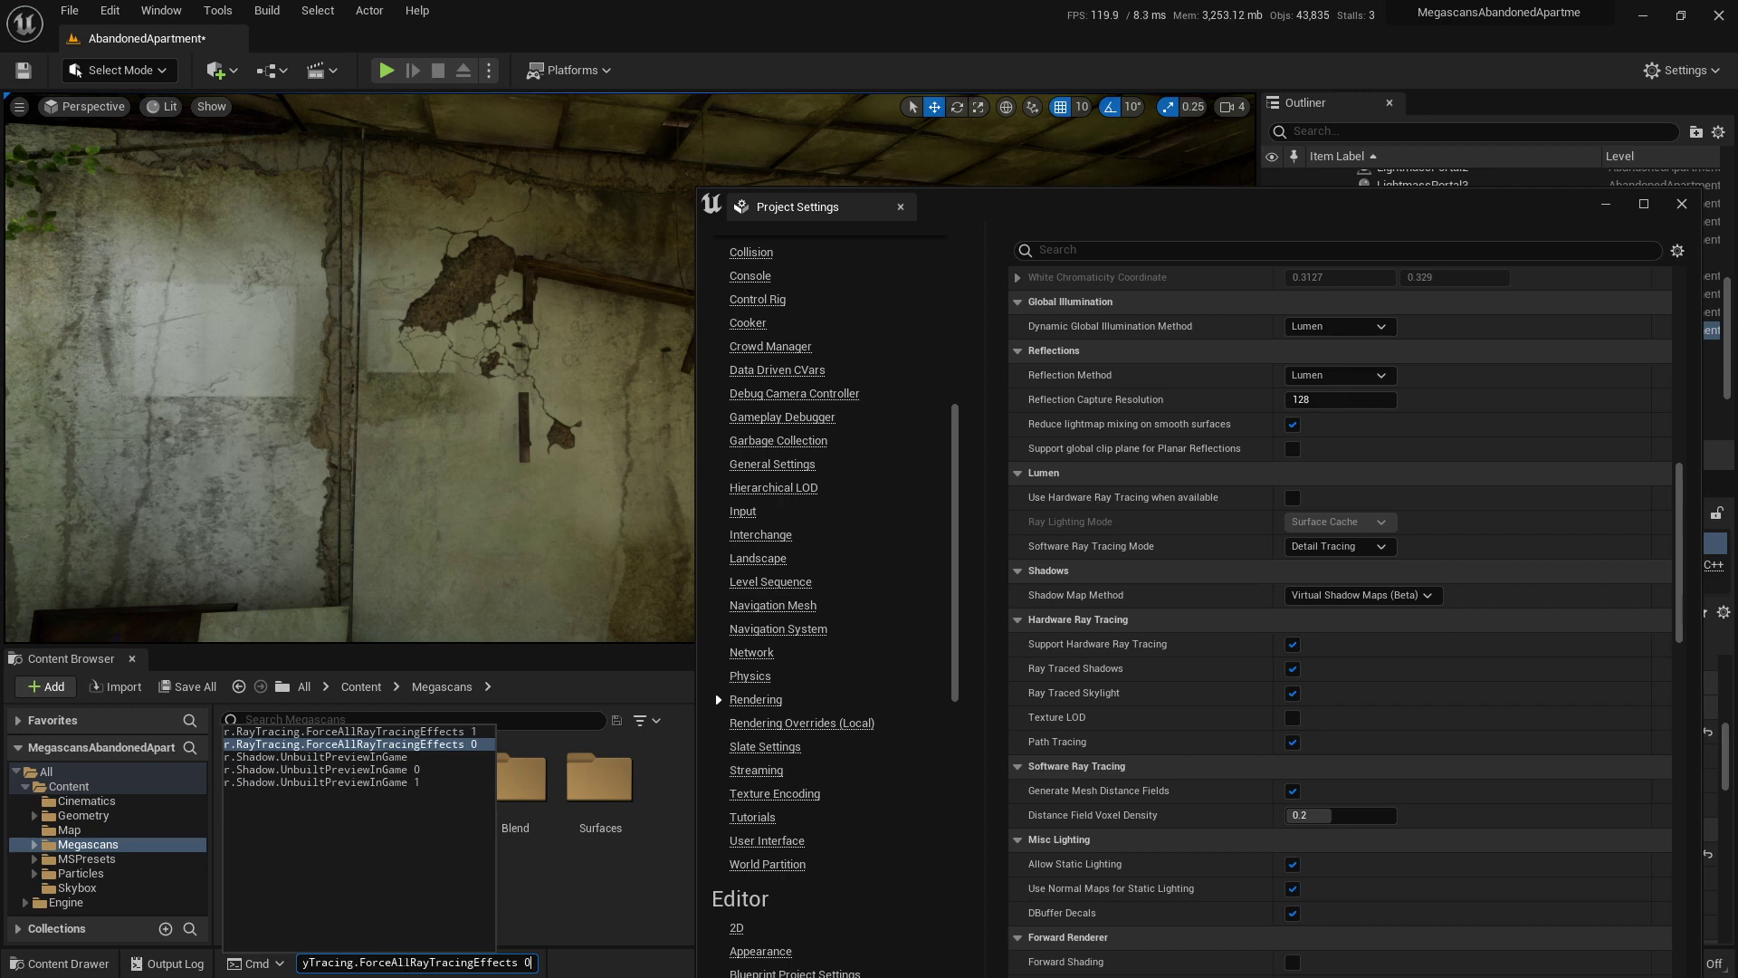
key(Return)
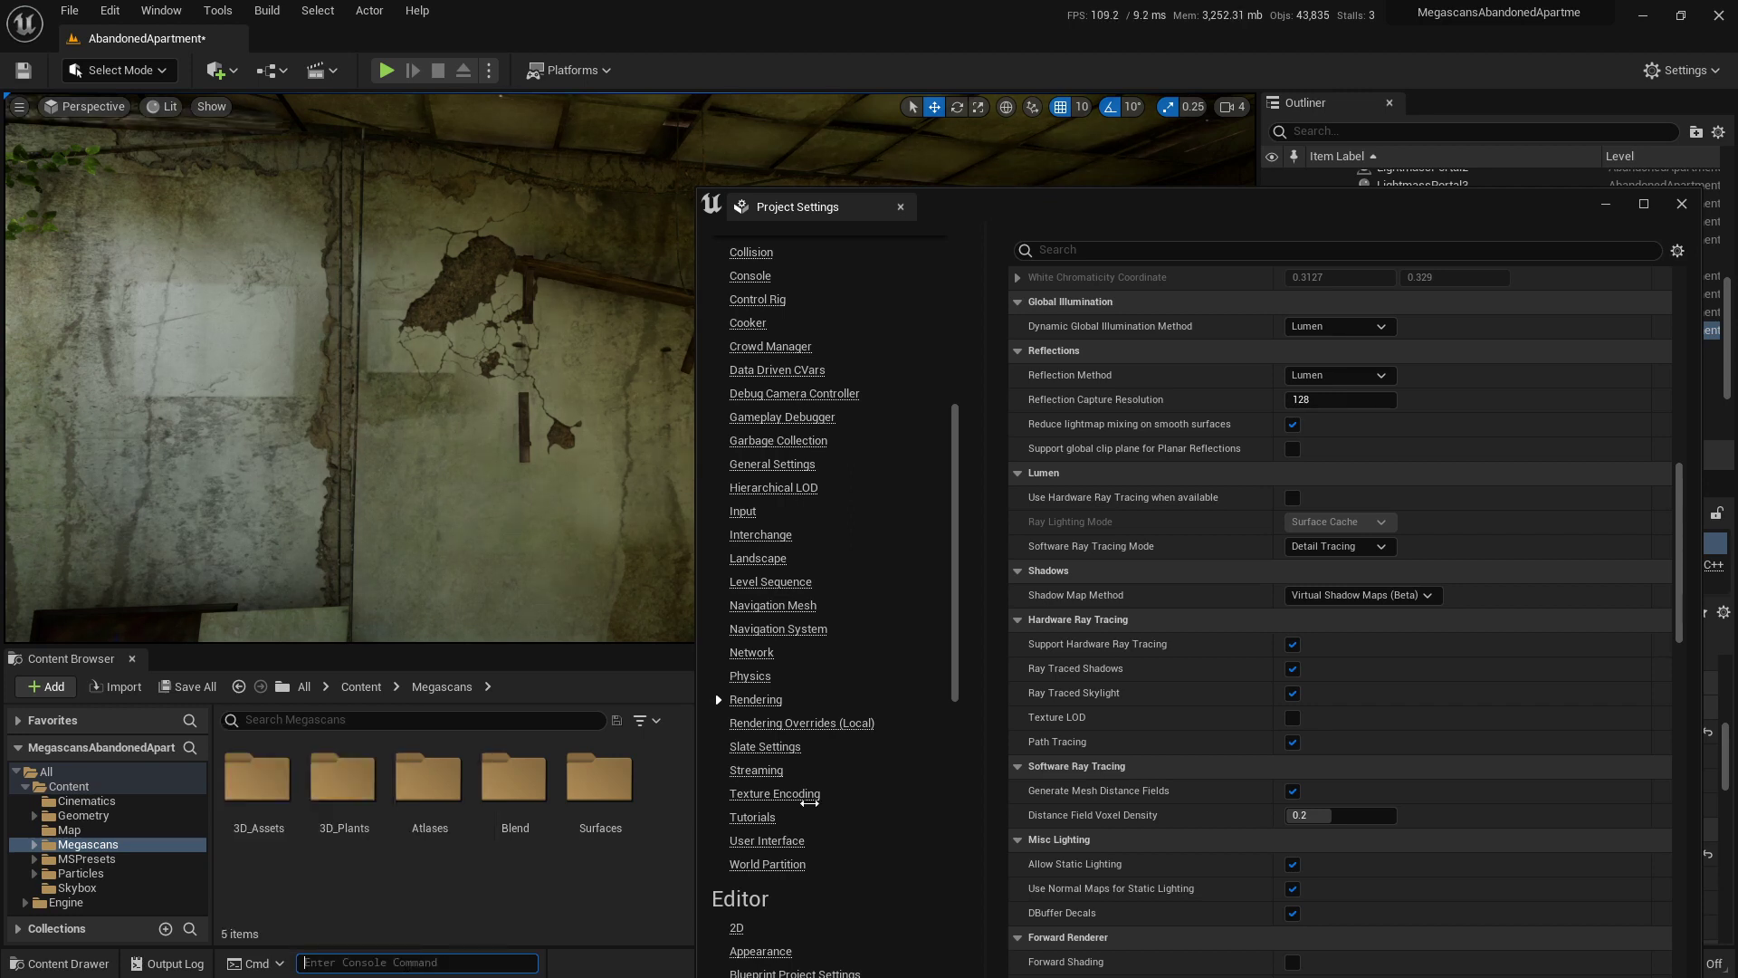
drag(1481, 213, 1105, 621)
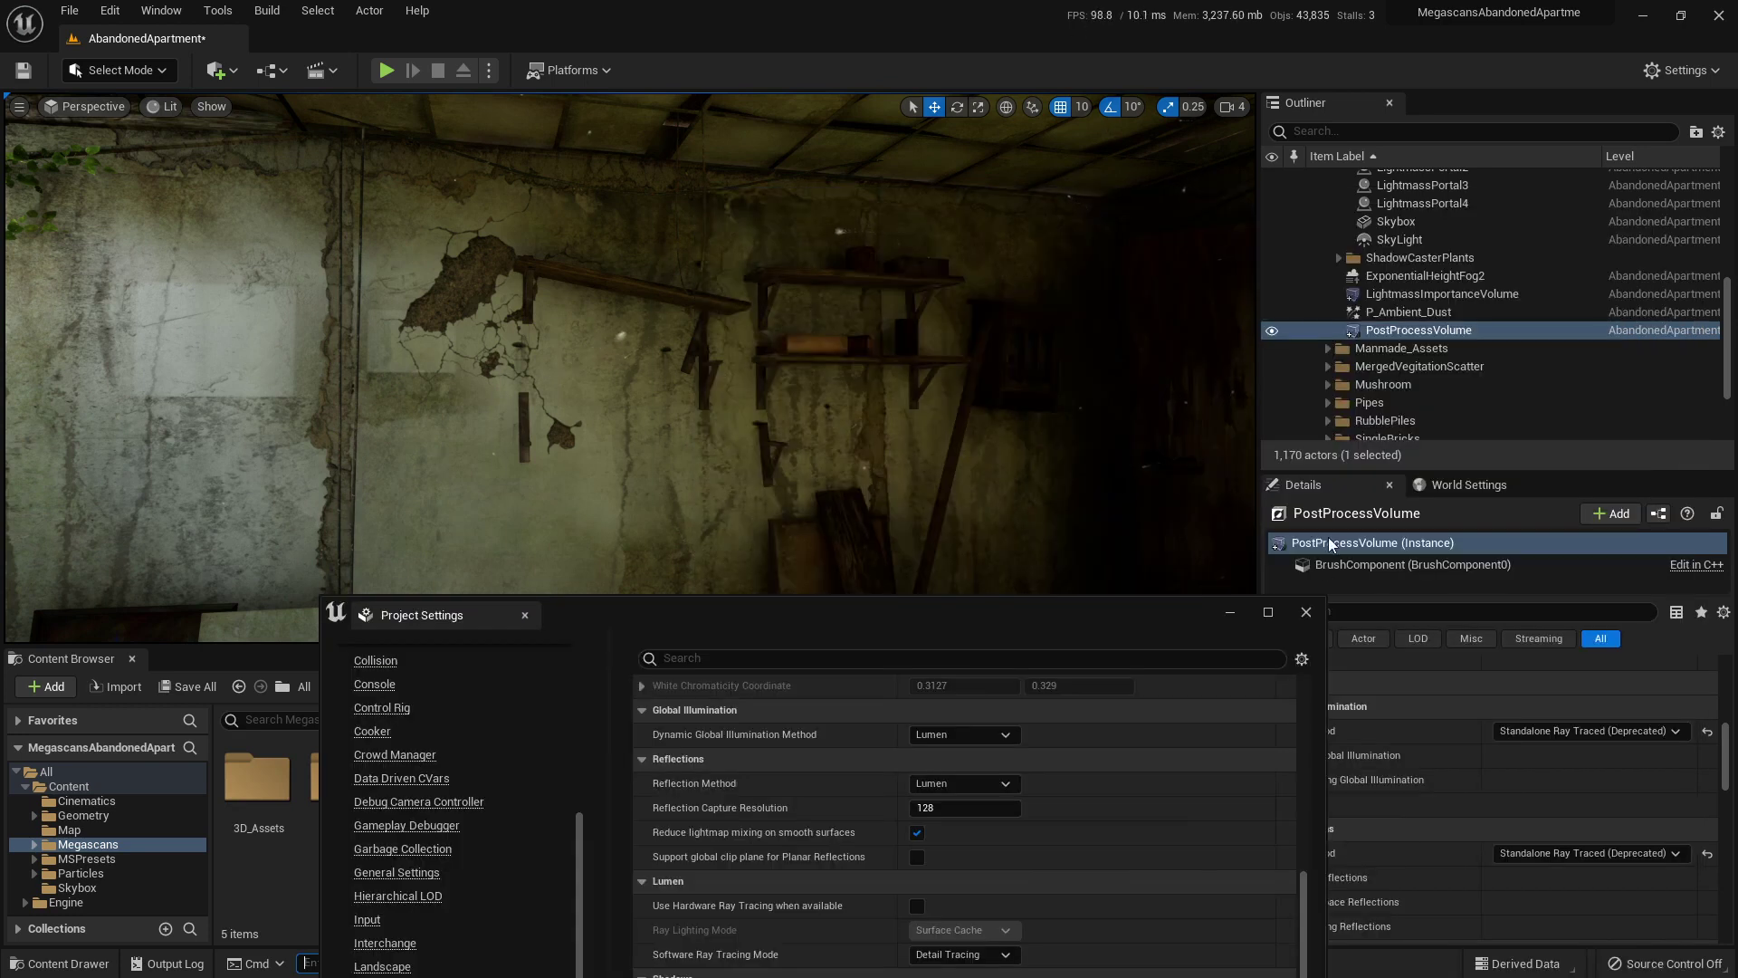
click(1306, 612)
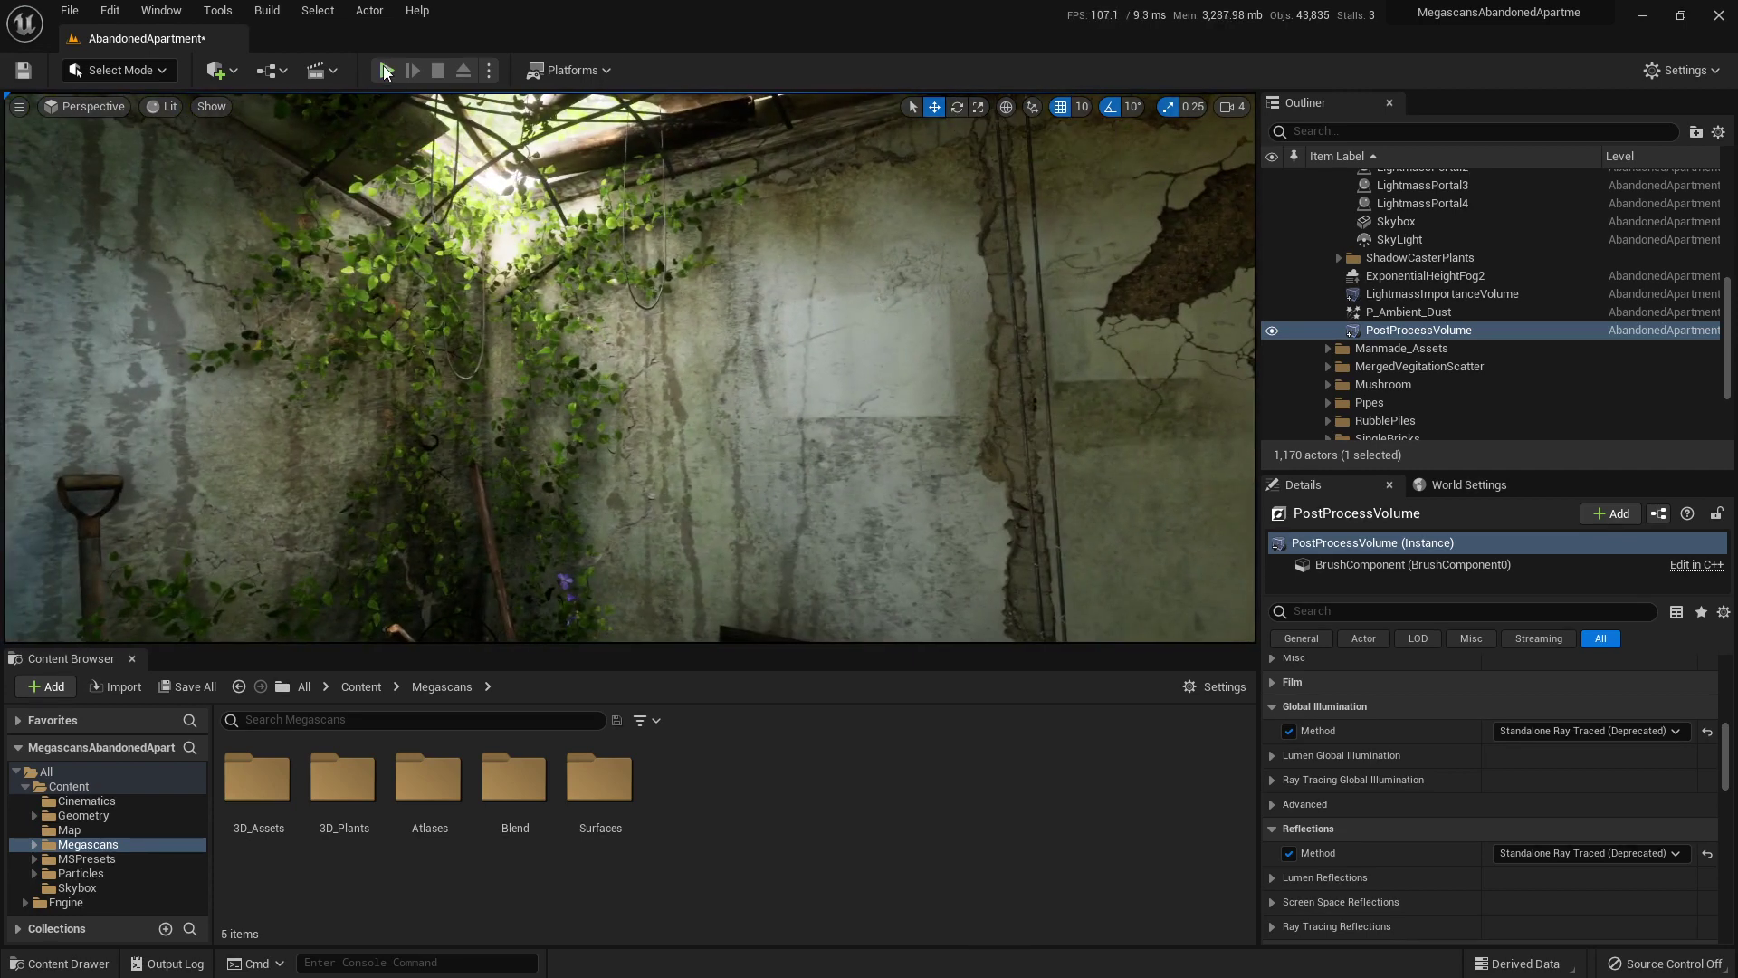
Review the Lighting Info and Lighting Quality build options, leaving them as they are.
click(268, 11)
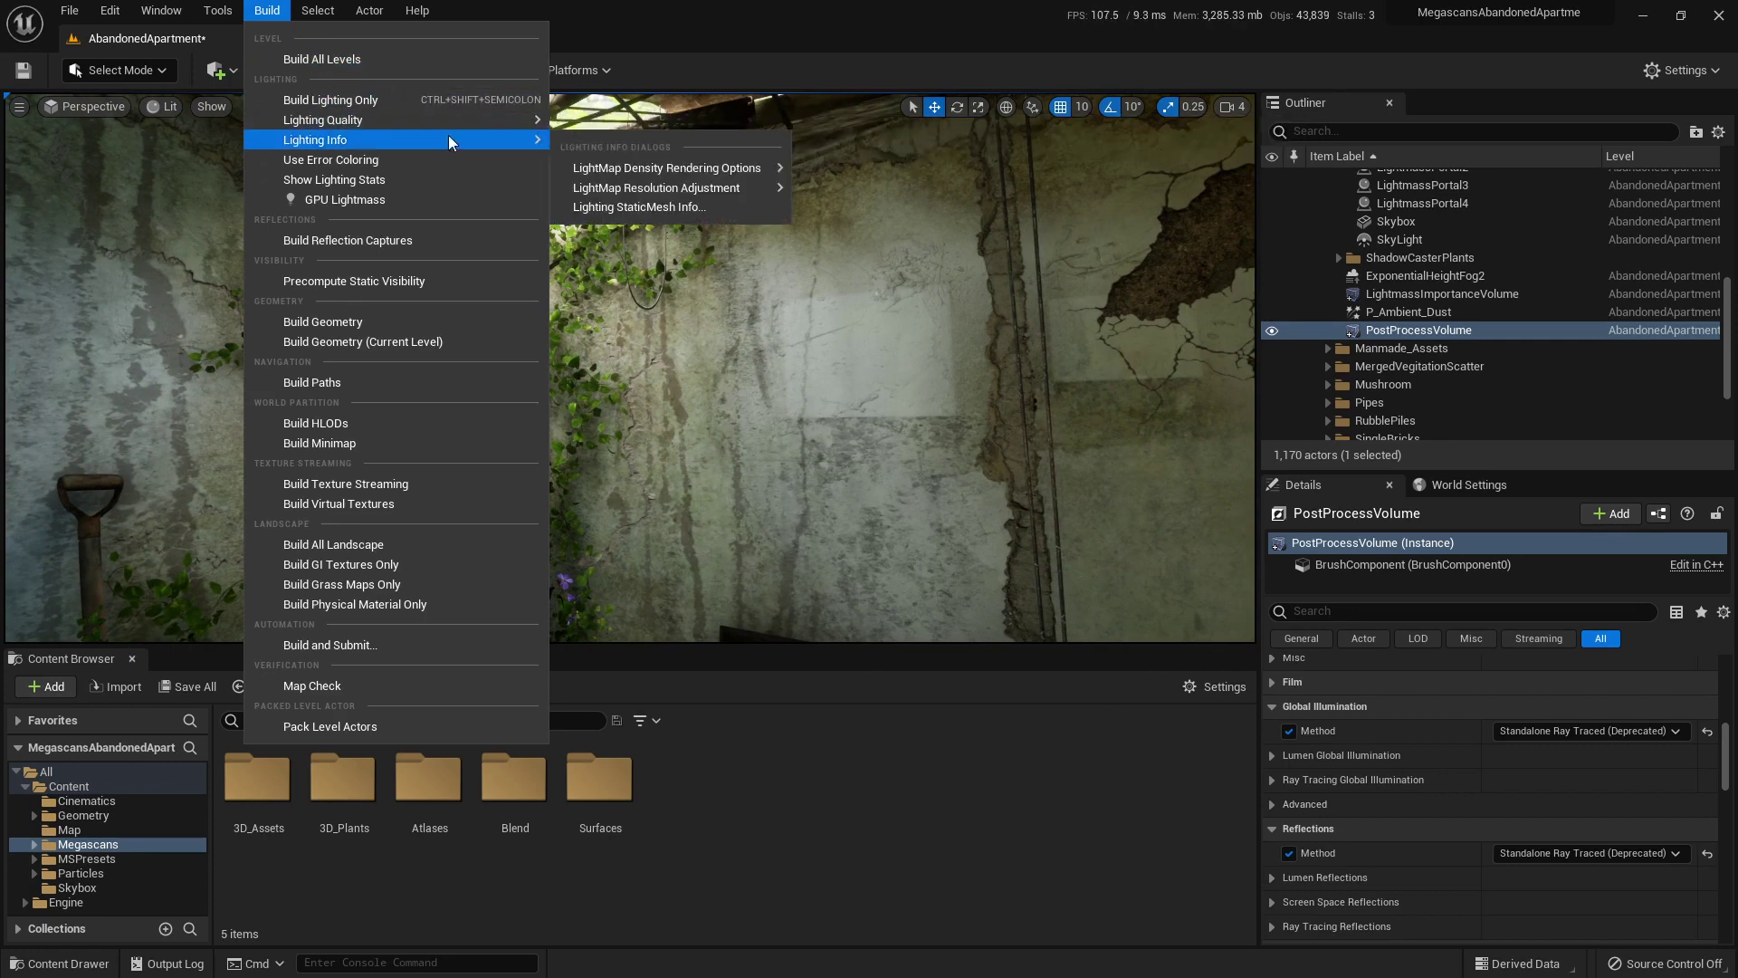
mouse_move(529, 120)
click(783, 29)
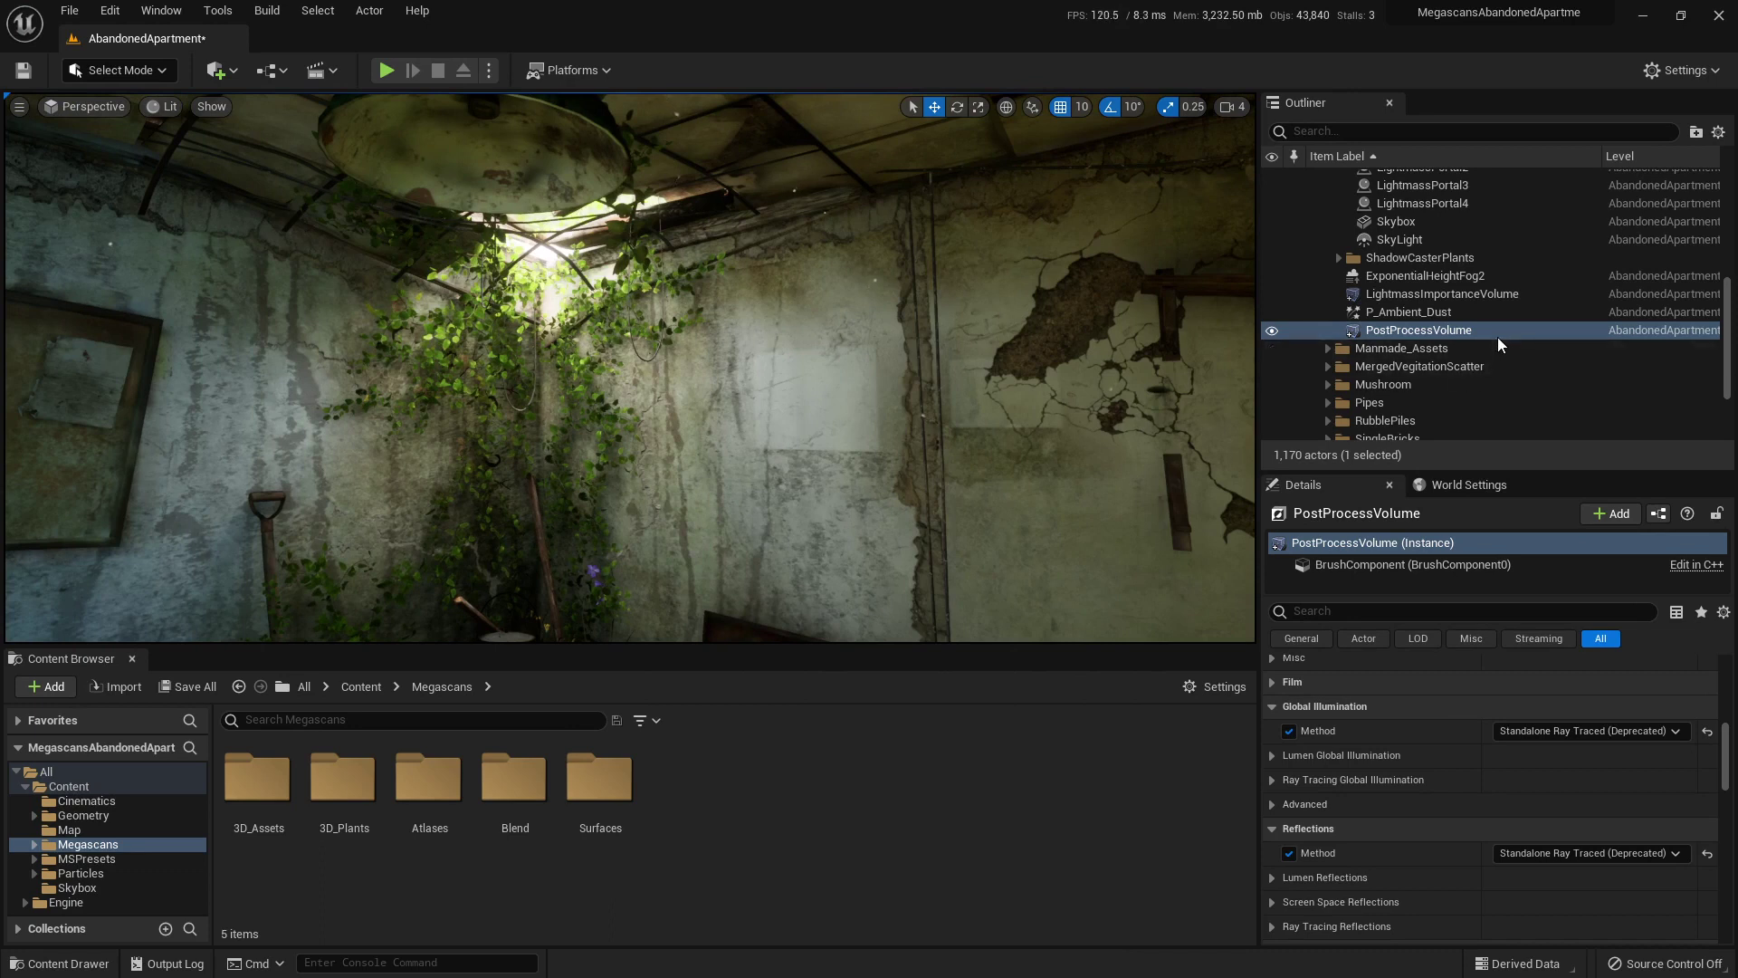
Hide the whole Lights folder of Lighting_Post_Atmospher in the level and list the actors inside it.
scroll(1484, 335, up, 4)
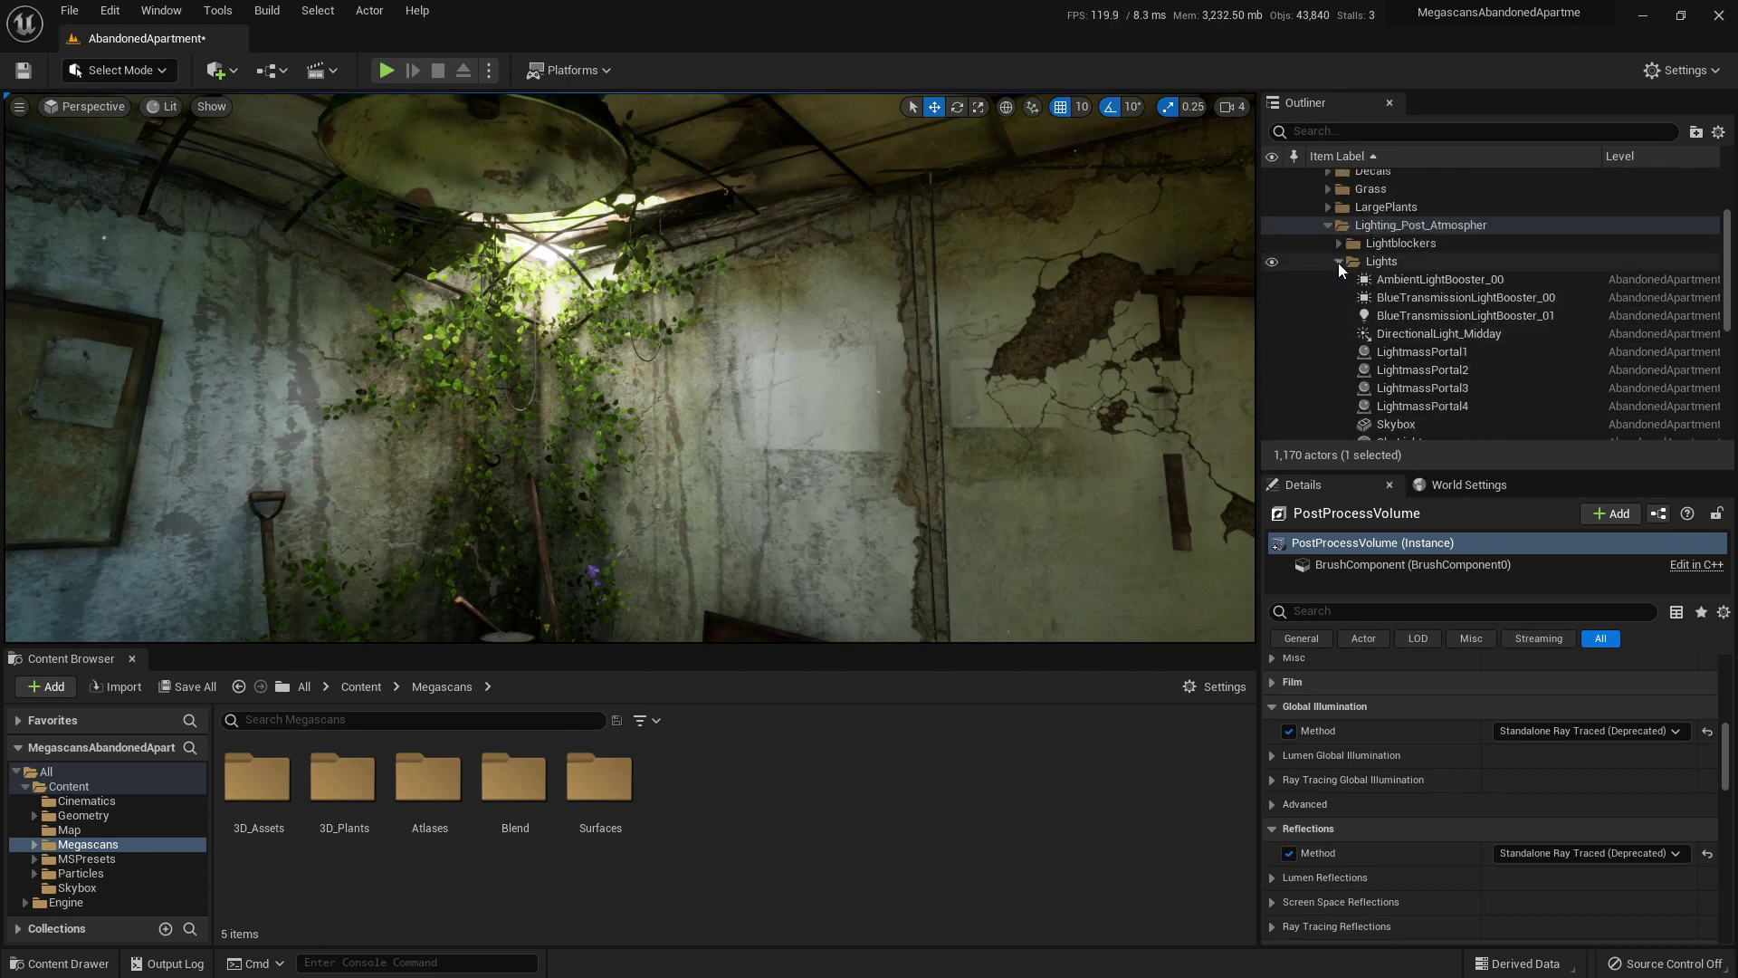
click(1338, 262)
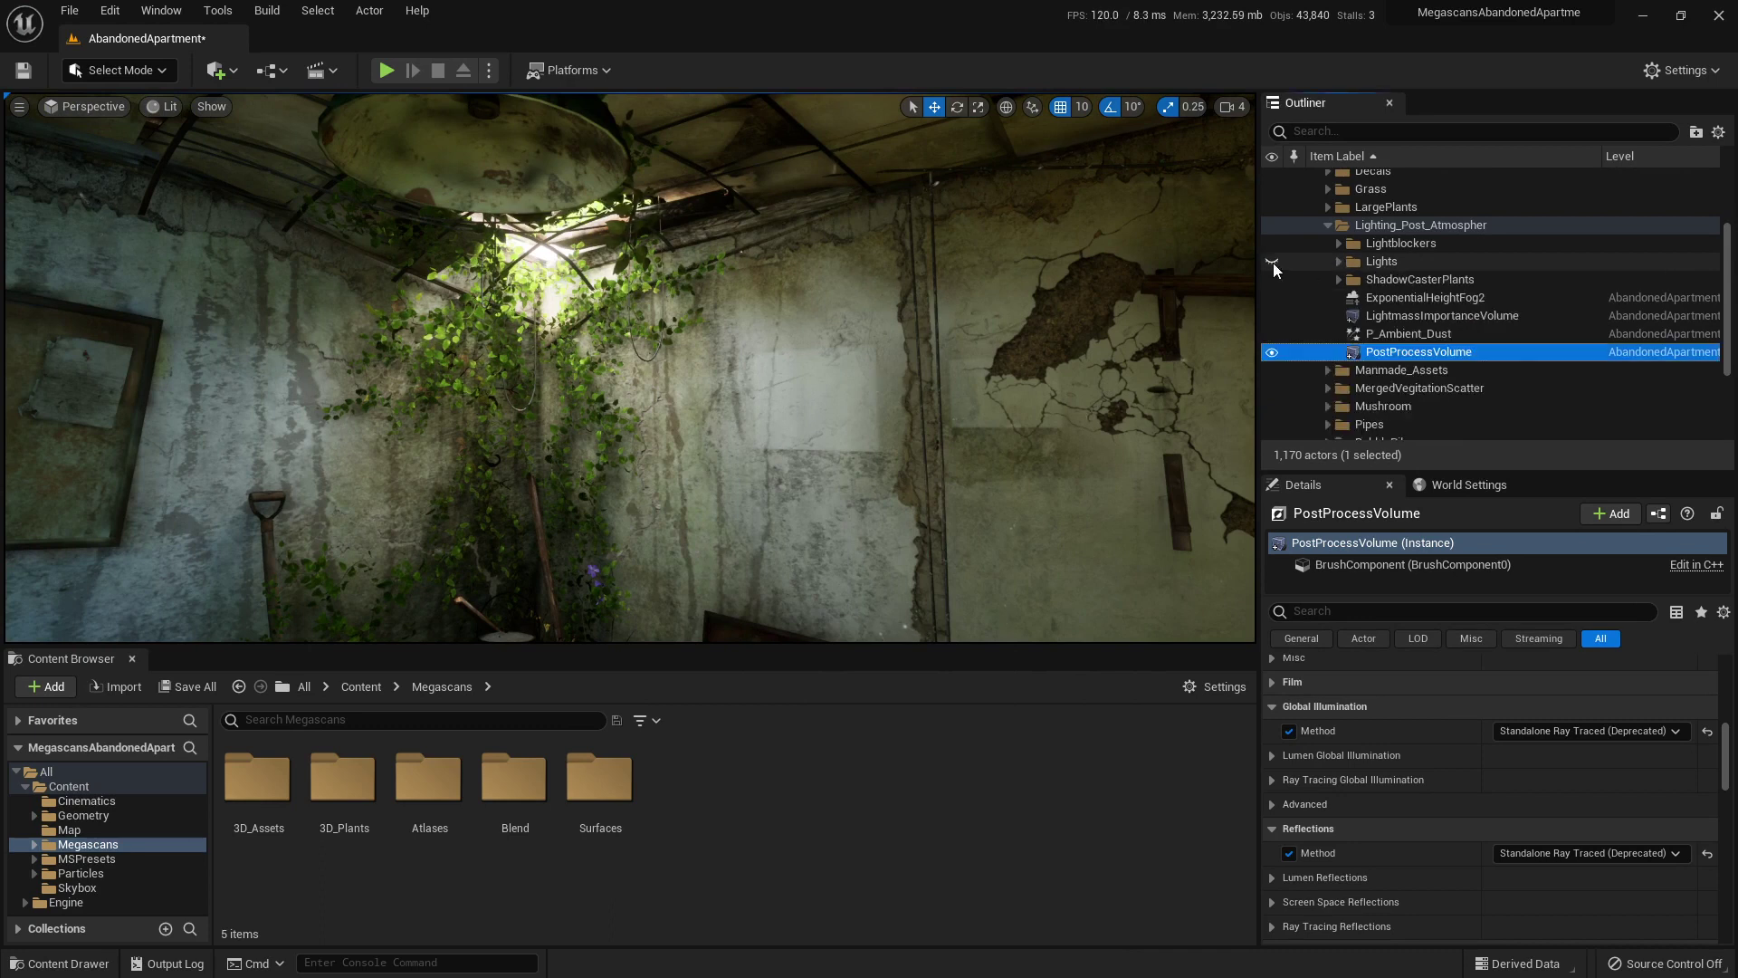
click(1338, 262)
scroll(1408, 385, down, 1)
mouse_move(905, 380)
right_down()
mouse_move(1177, 425)
mouse_move(742, 409)
mouse_move(914, 411)
right_up()
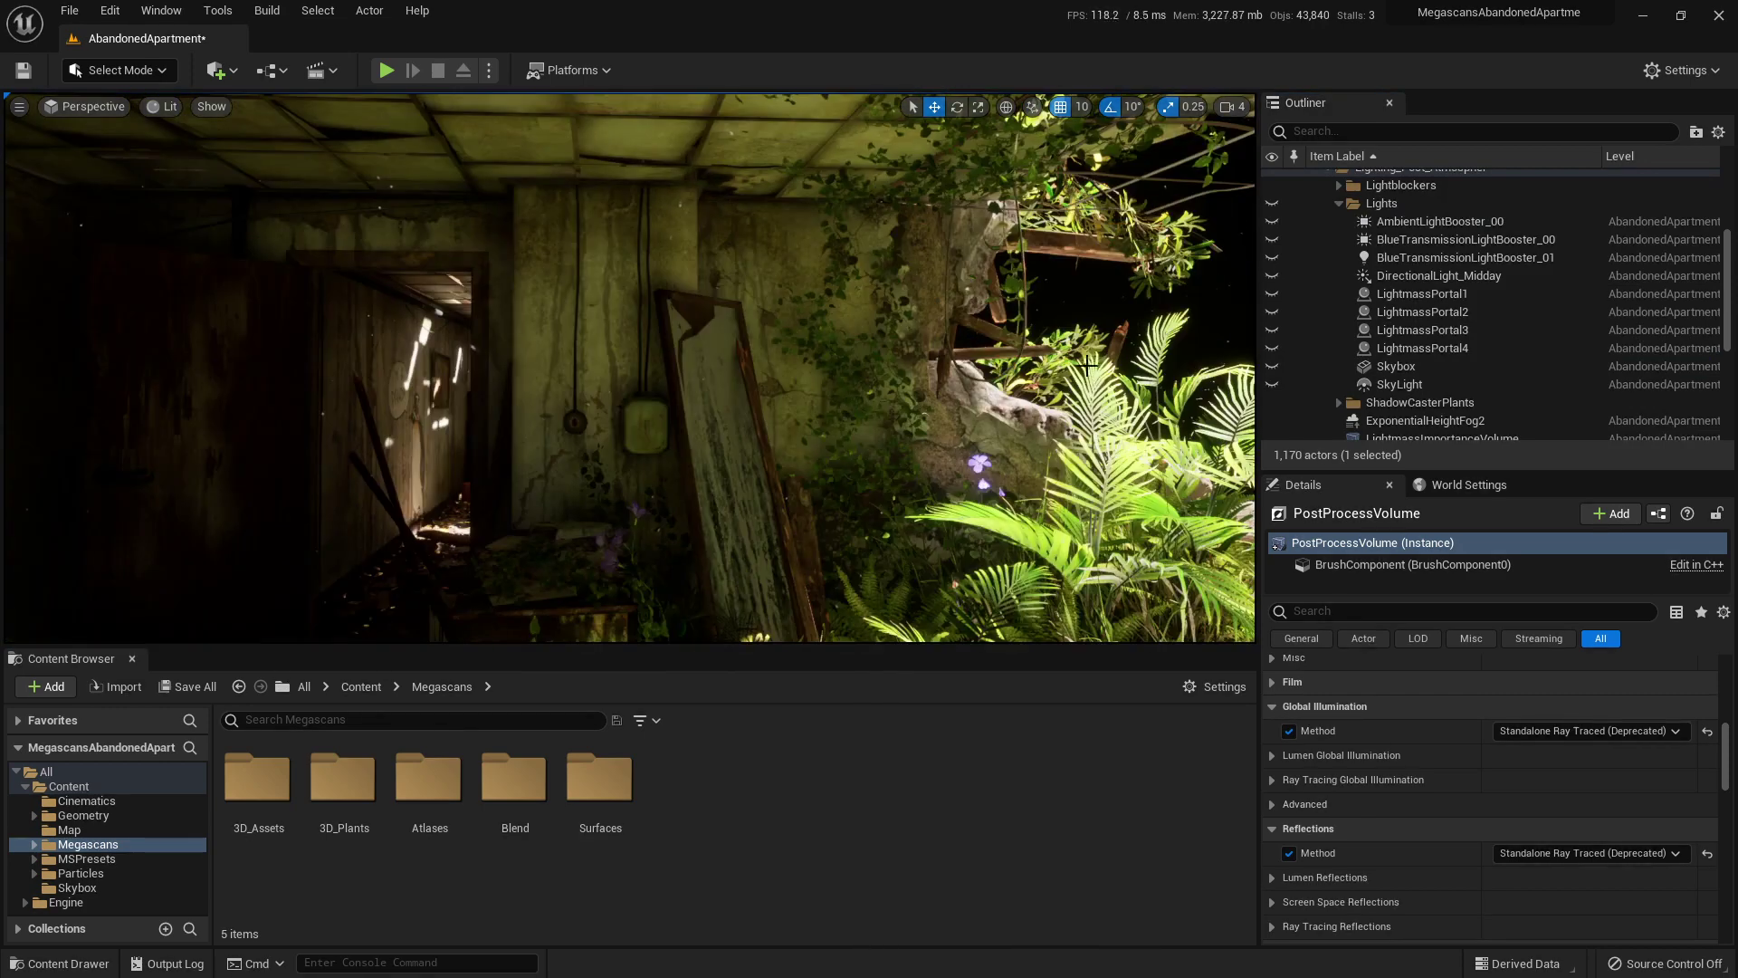
Make only the Skybox actor visible again among the hidden lights and clear the actor selection.
click(1273, 366)
right_drag(918, 391, 1088, 391)
right_drag(711, 381, 1050, 336)
key(Escape)
Examine the baked lighting and frame rate around the room, from the walls and shelves to the doorway and overgrown opening.
right_drag(778, 362, 1077, 358)
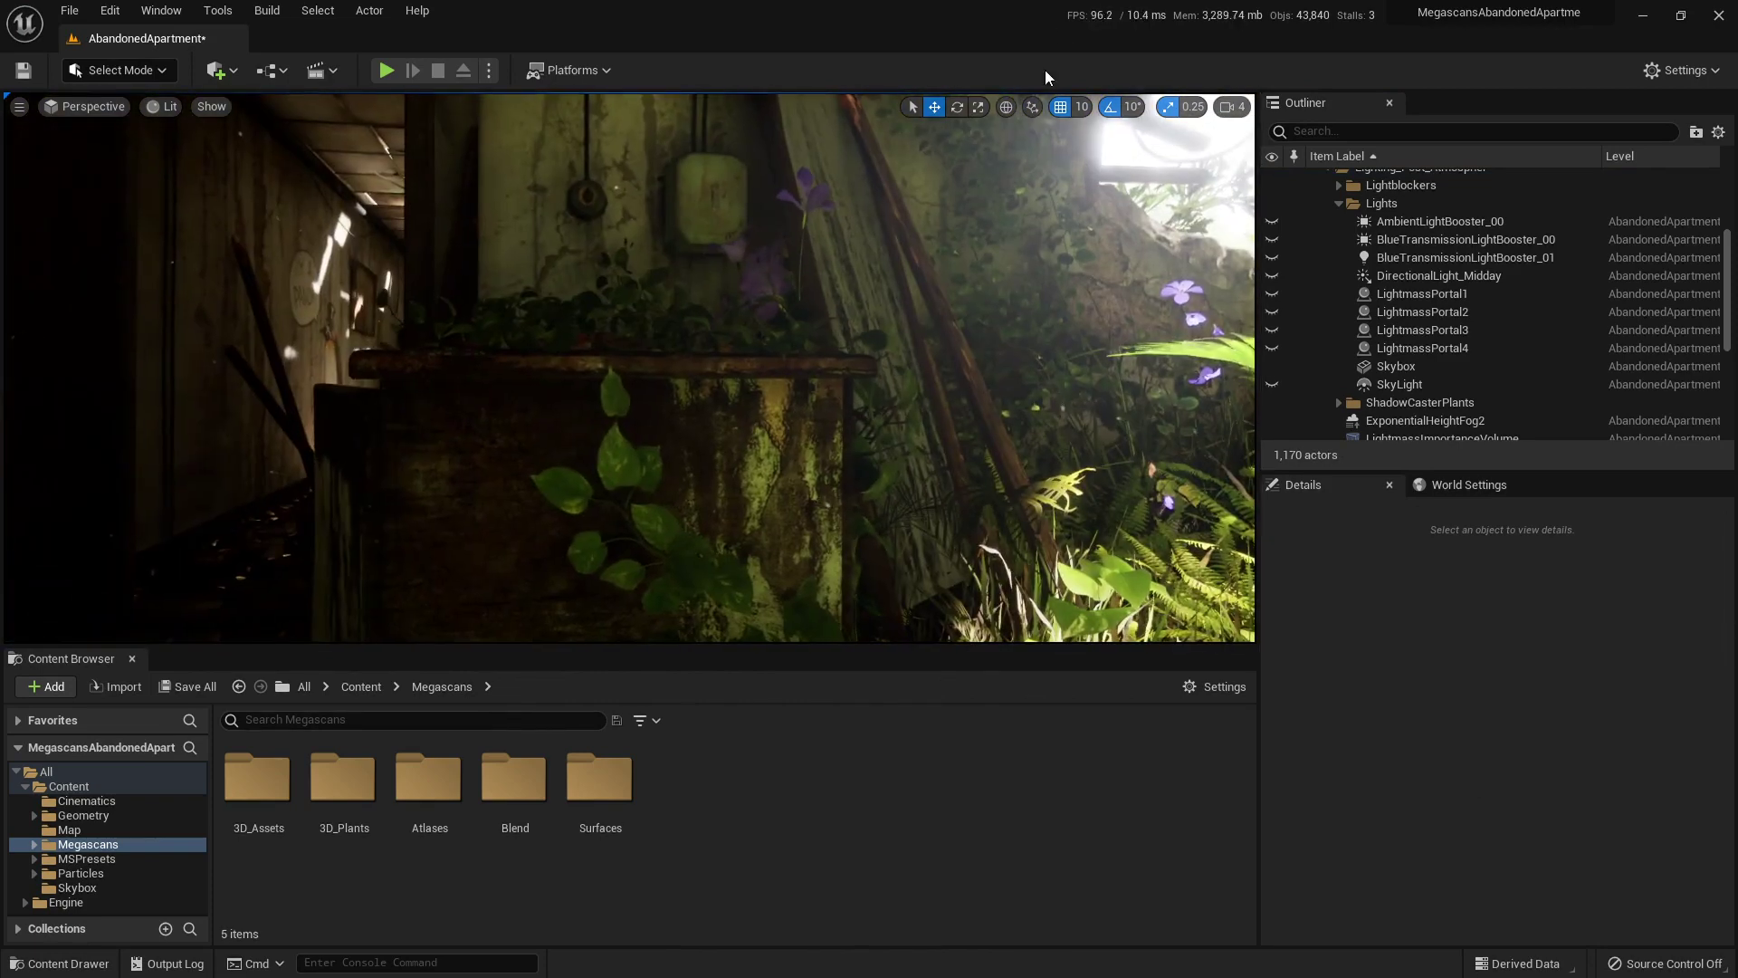
right_drag(728, 258, 733, 295)
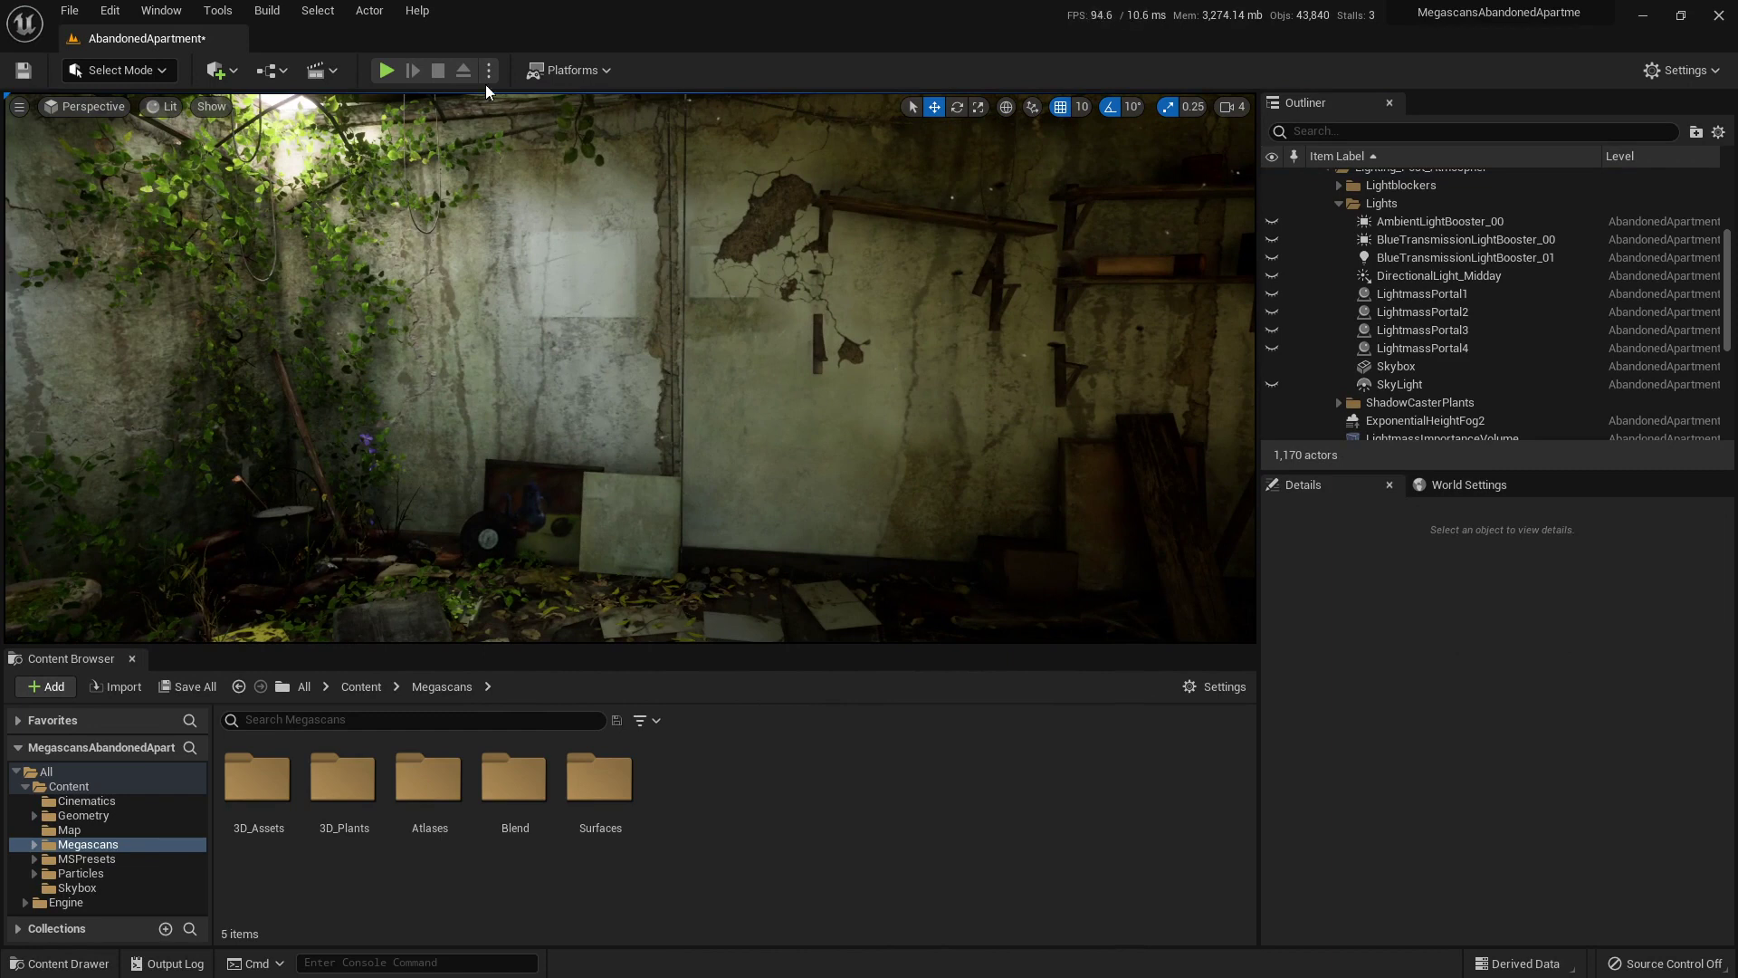
right_drag(828, 409, 675, 403)
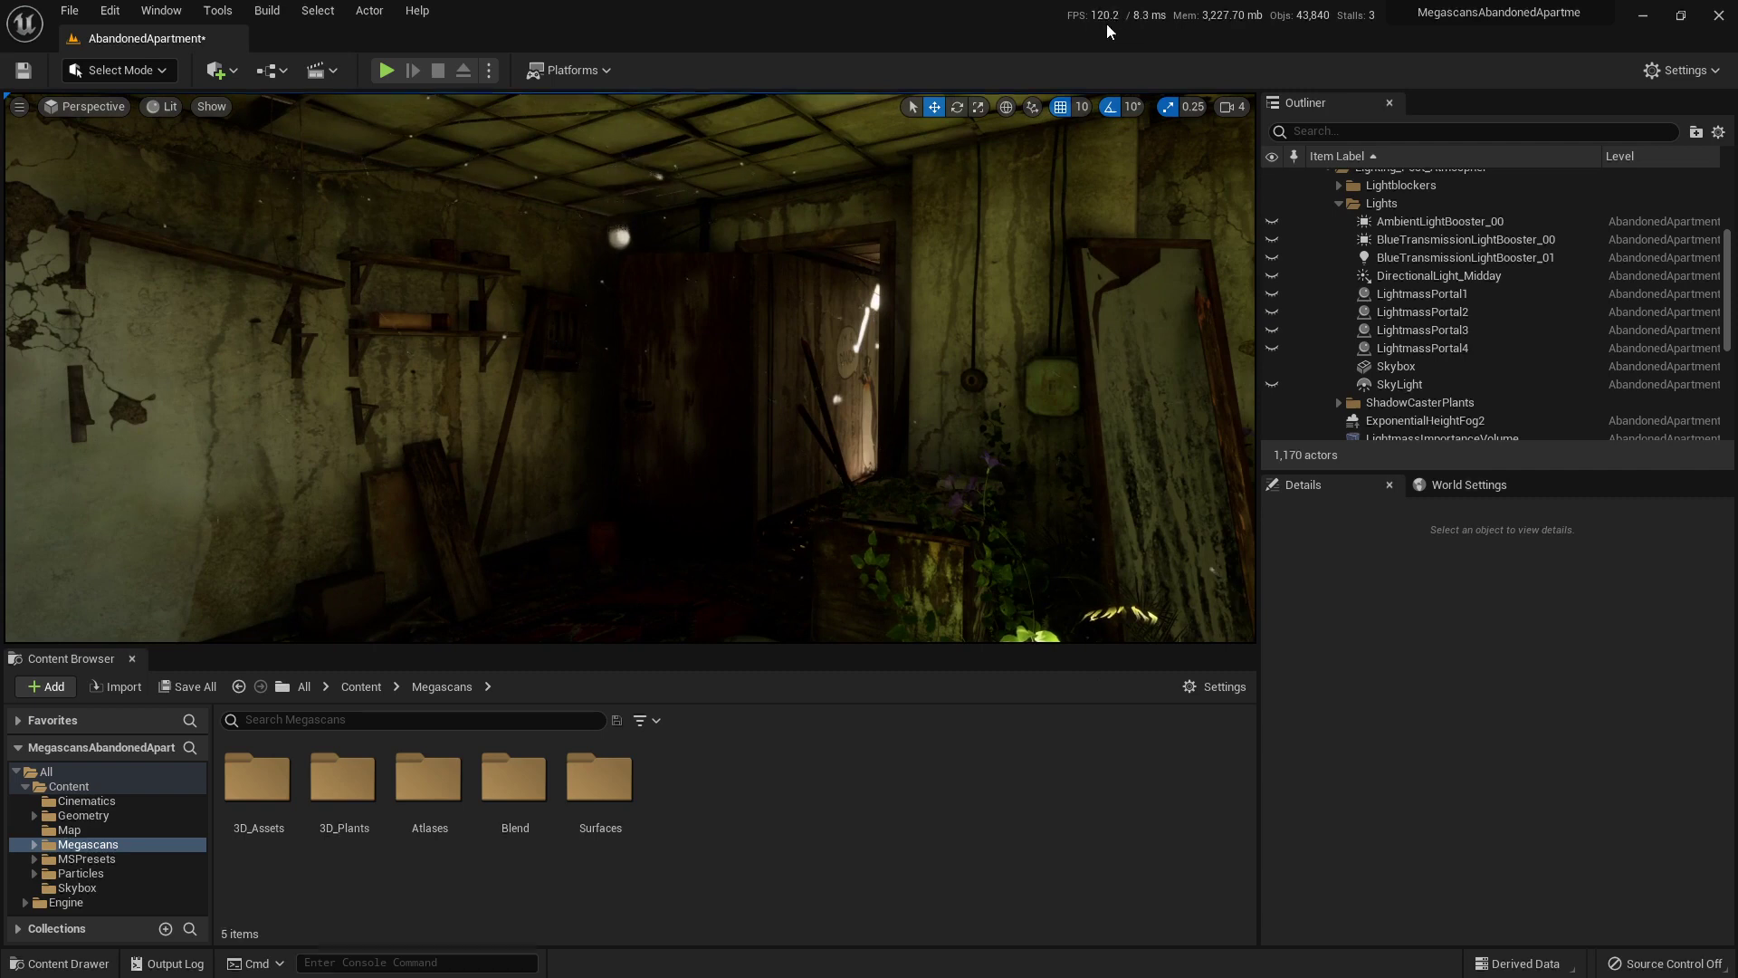
right_drag(688, 389, 593, 350)
right_drag(869, 300, 814, 305)
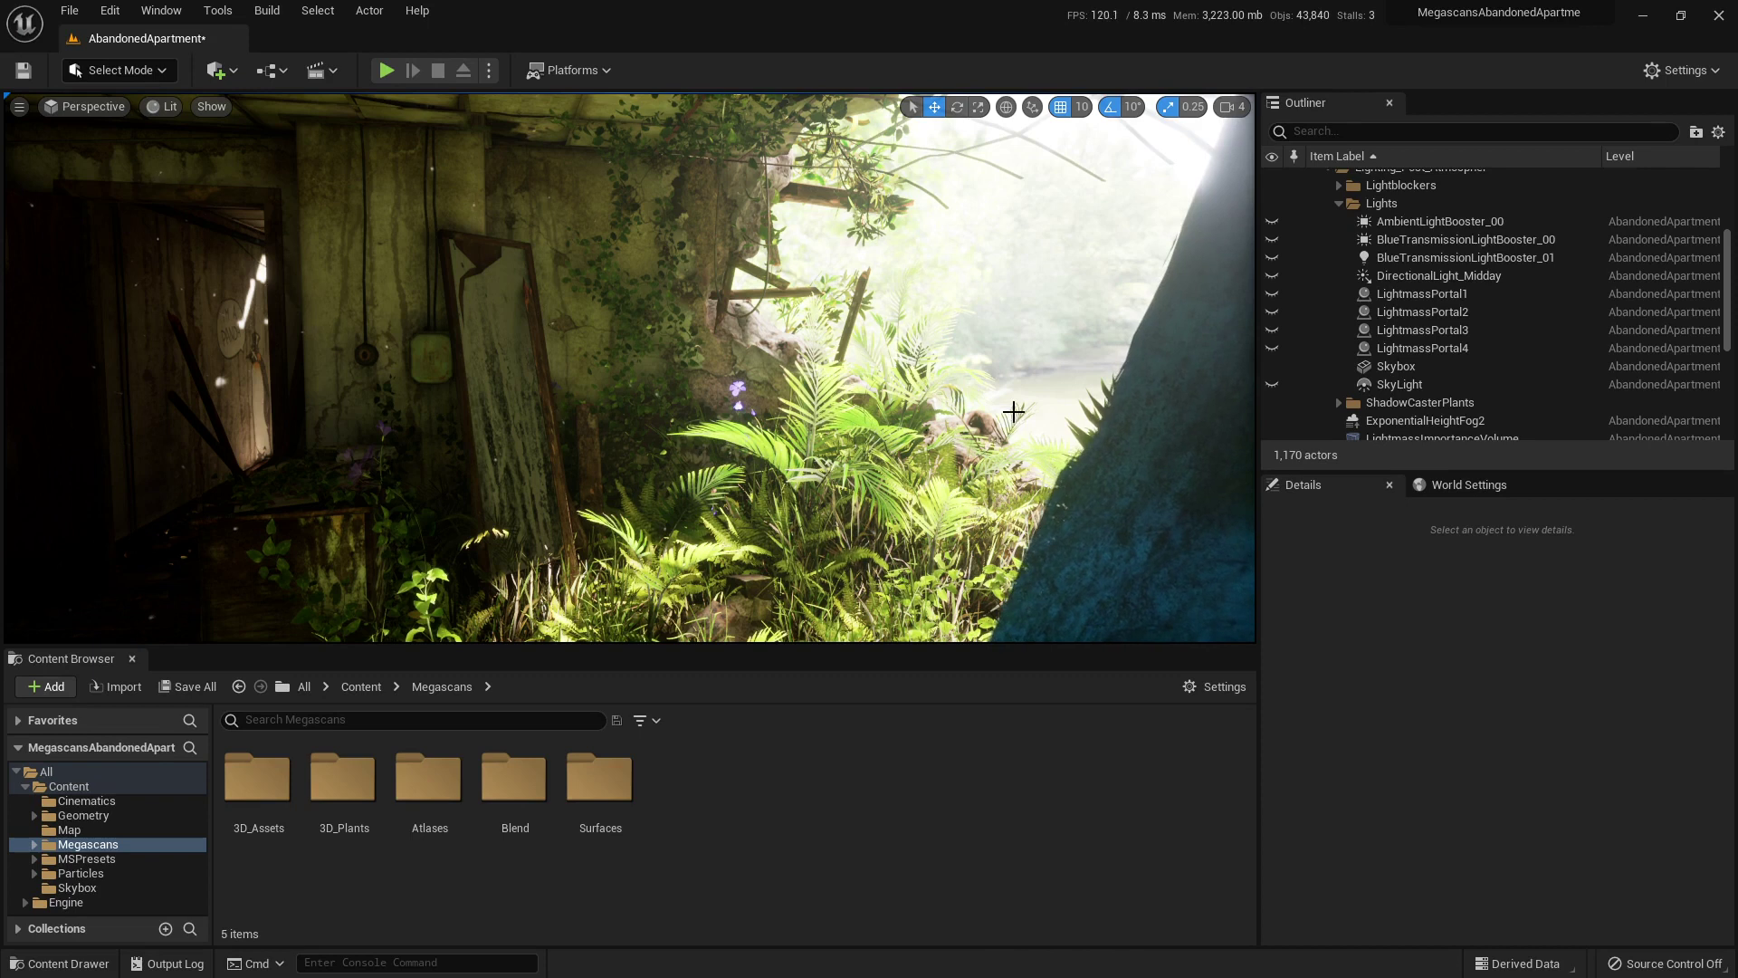
right_drag(977, 362, 588, 332)
right_drag(728, 321, 702, 373)
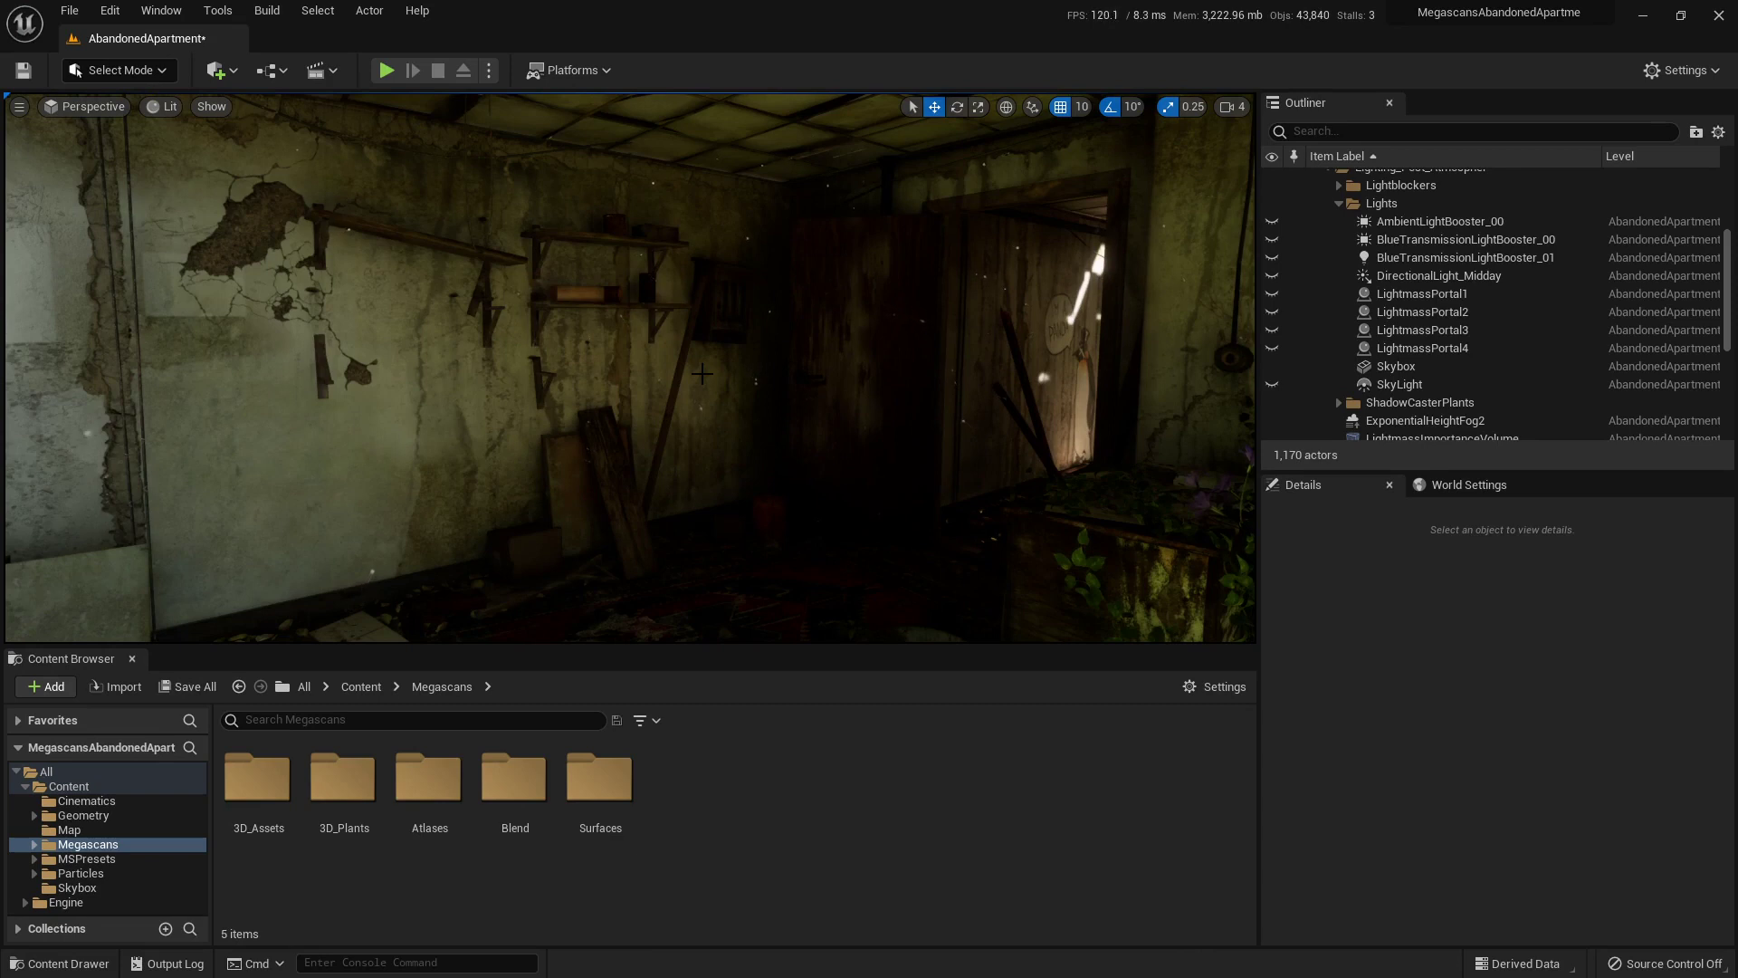